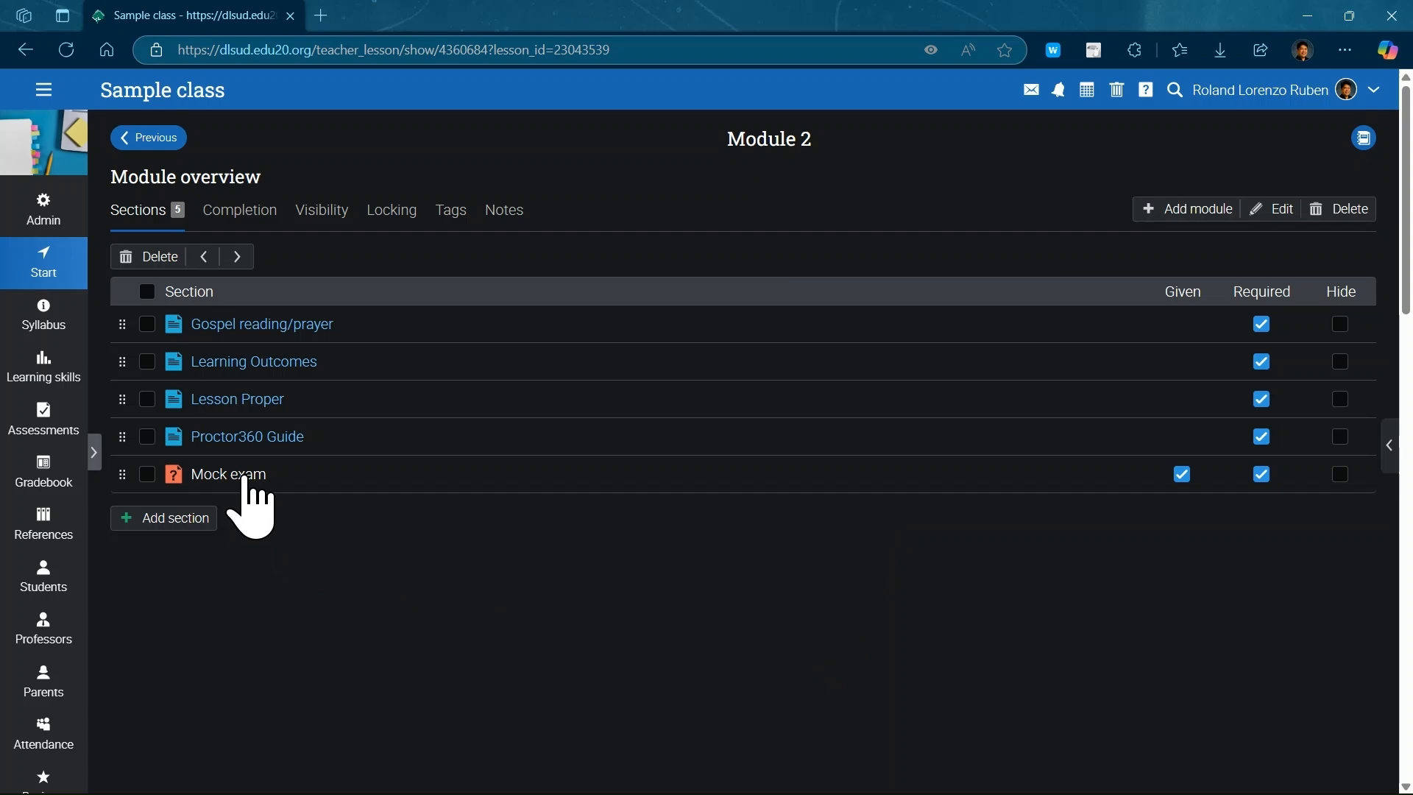
# Step: Enable a required access code for the Mock exam quiz in its proctor settings
pyautogui.click(235, 475)
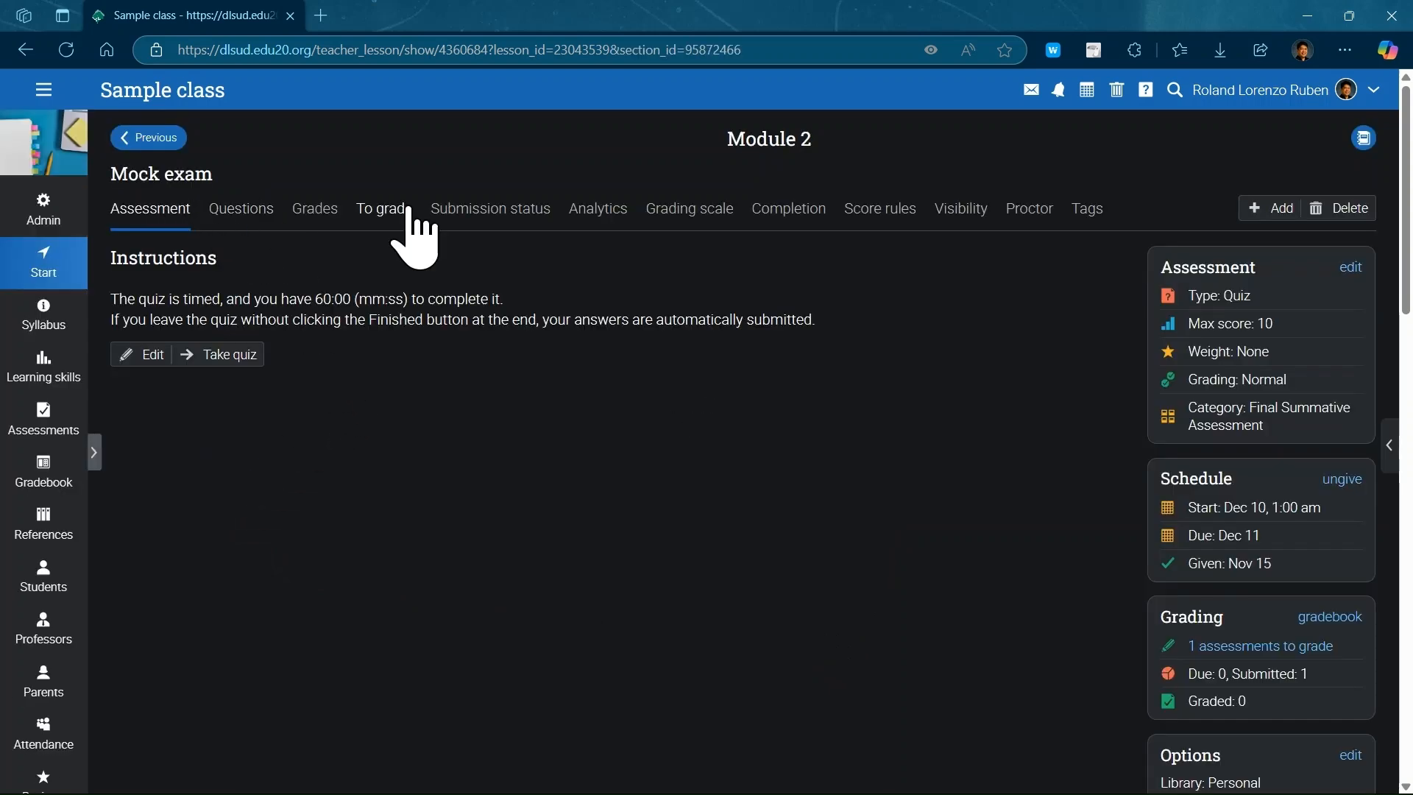
pyautogui.click(1039, 218)
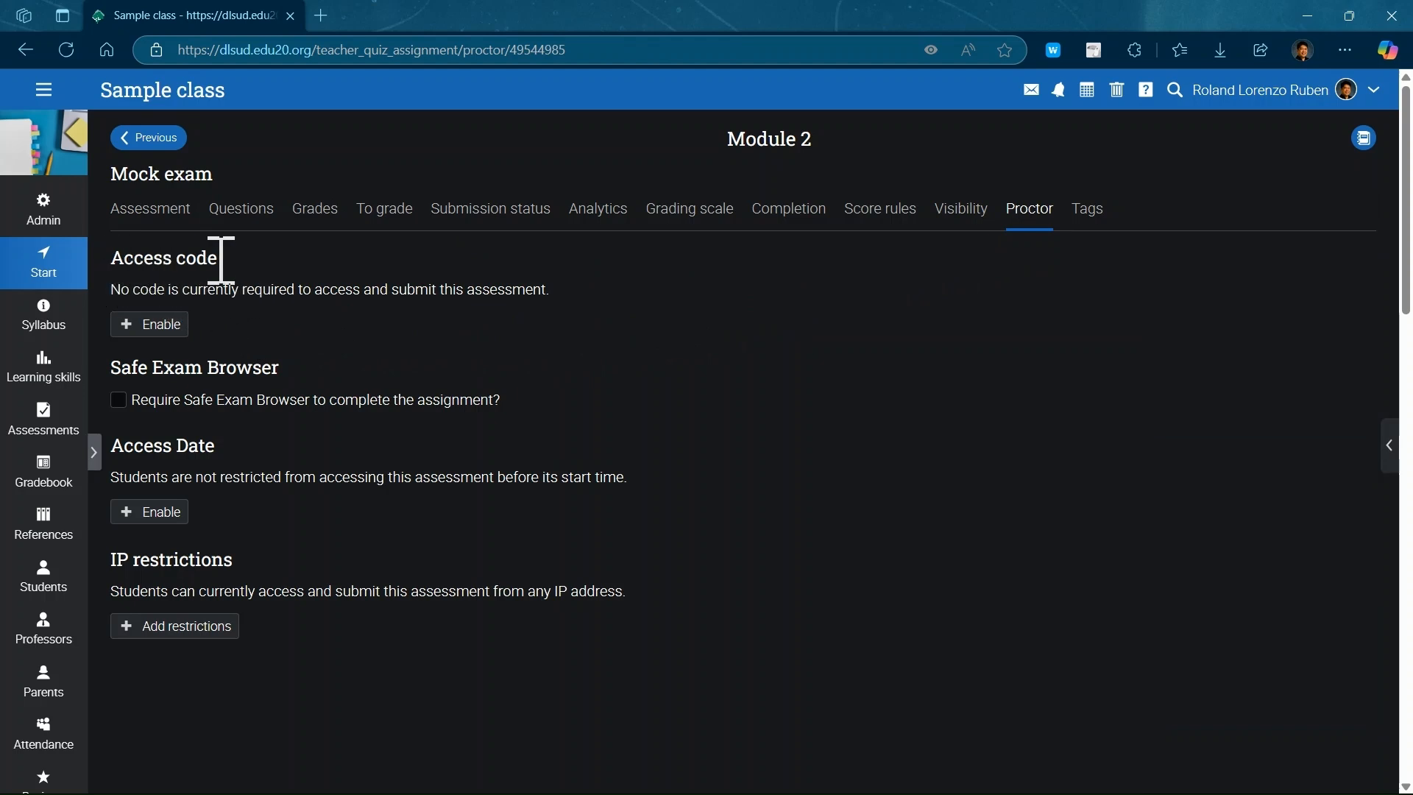
pyautogui.click(146, 326)
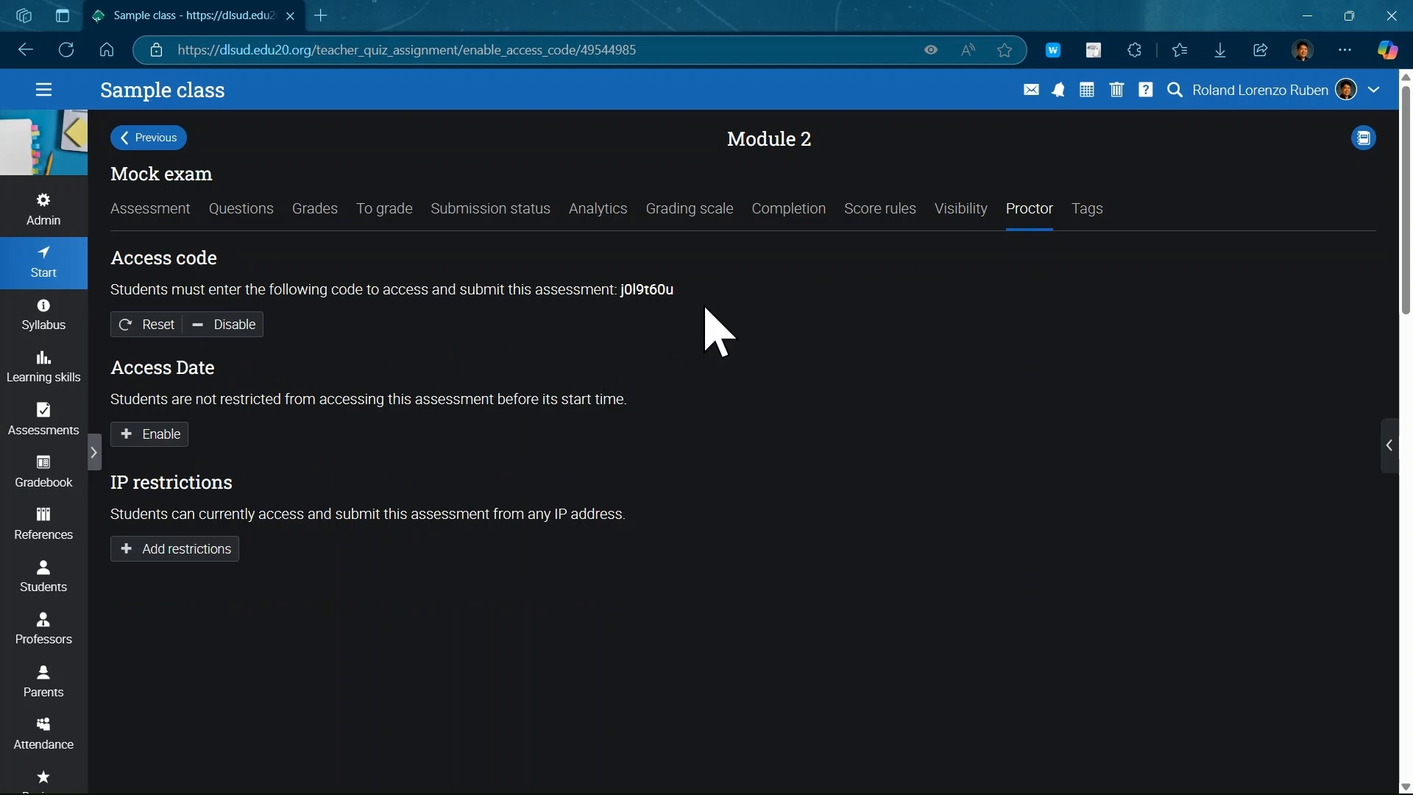
# Step: Add a Proctor360 assessment section to Module 2 with the title "Mock exam Schedule your exam here"
pyautogui.click(779, 143)
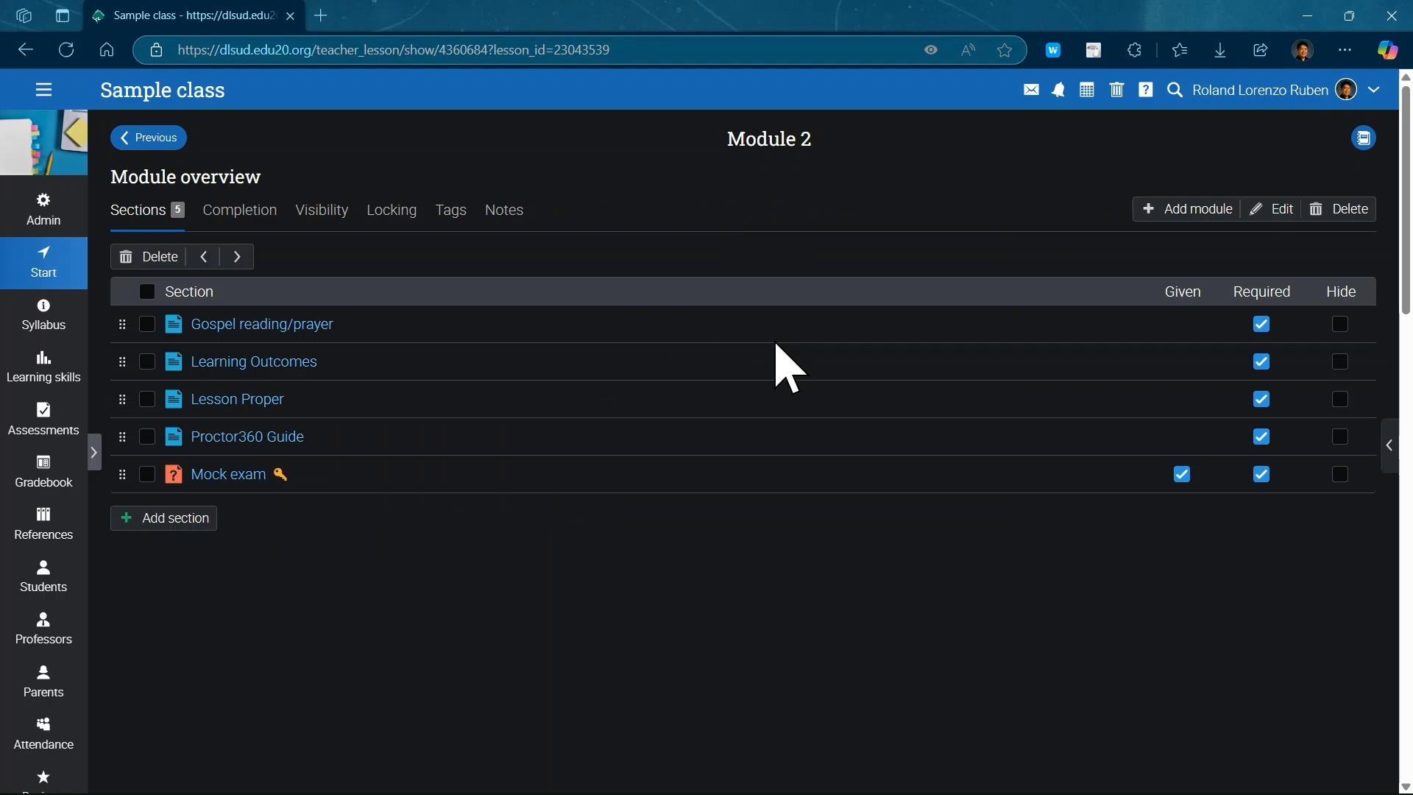
pyautogui.click(173, 520)
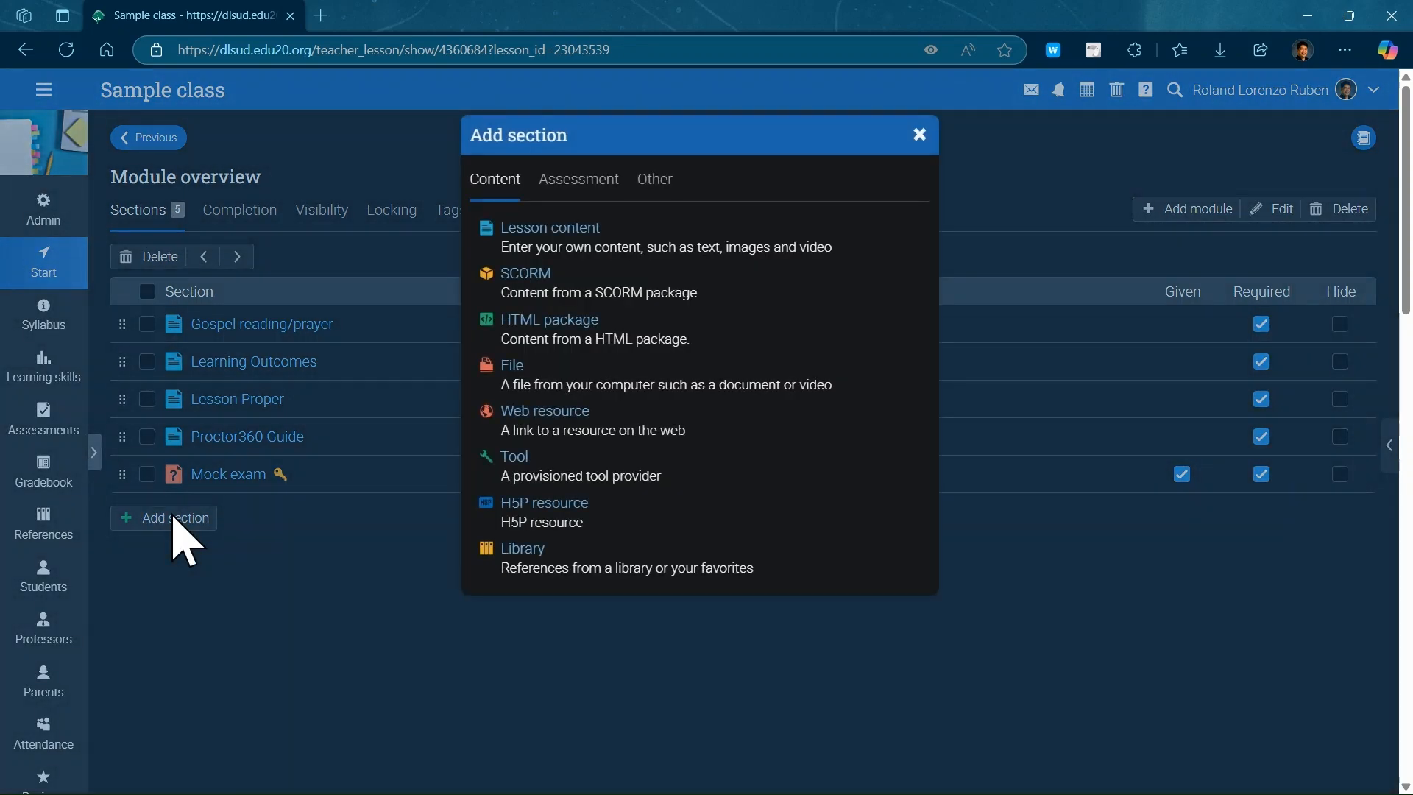
pyautogui.click(593, 183)
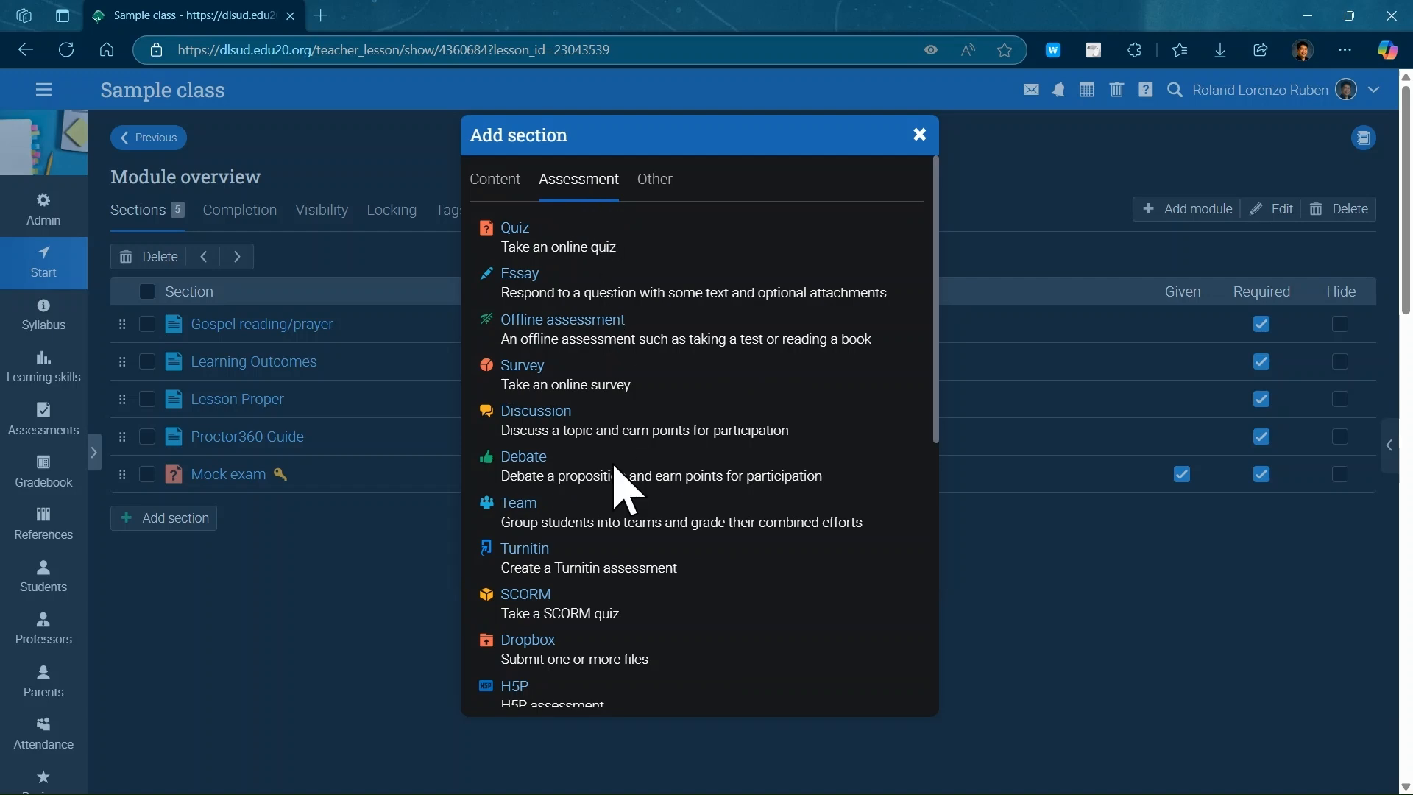
pyautogui.scroll(-6, 618, 478)
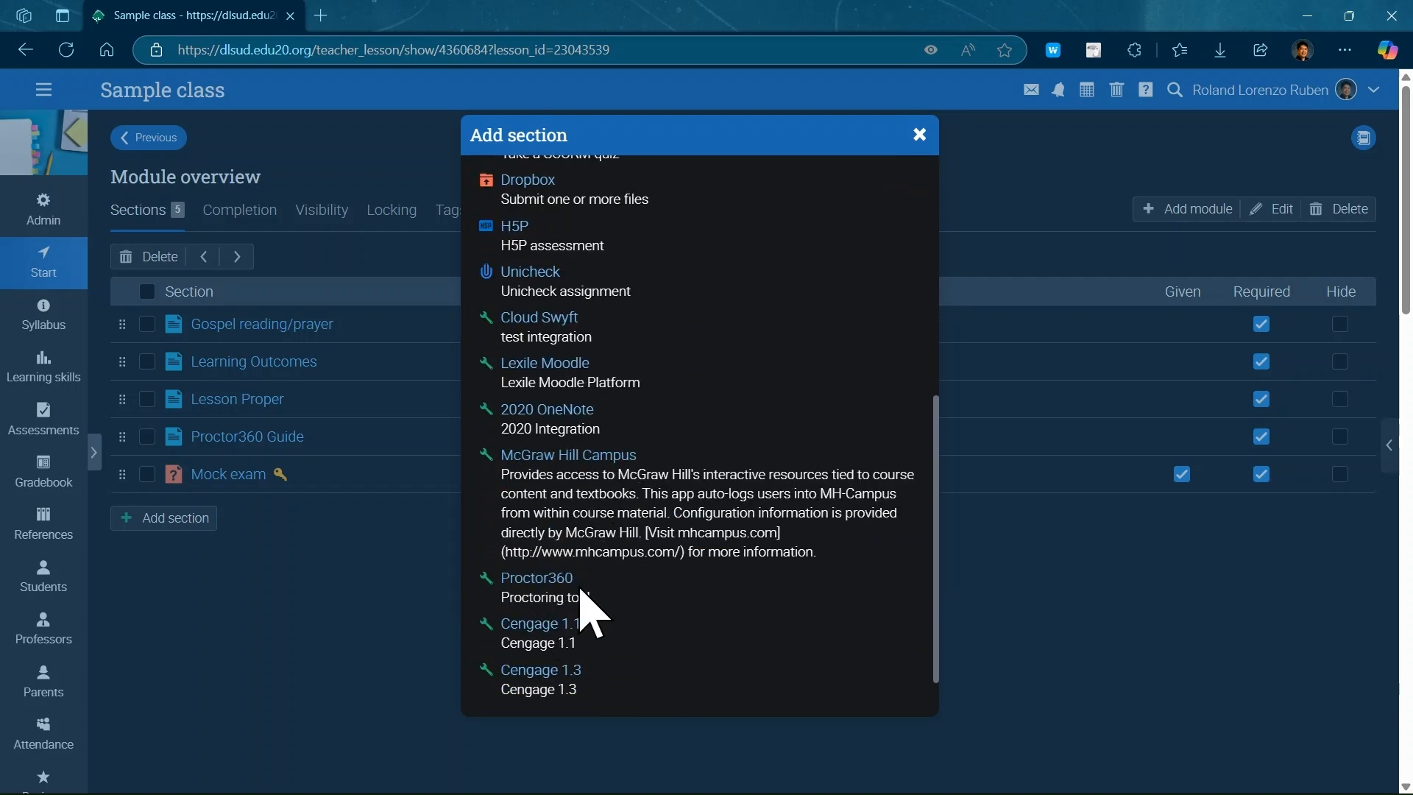
pyautogui.click(562, 594)
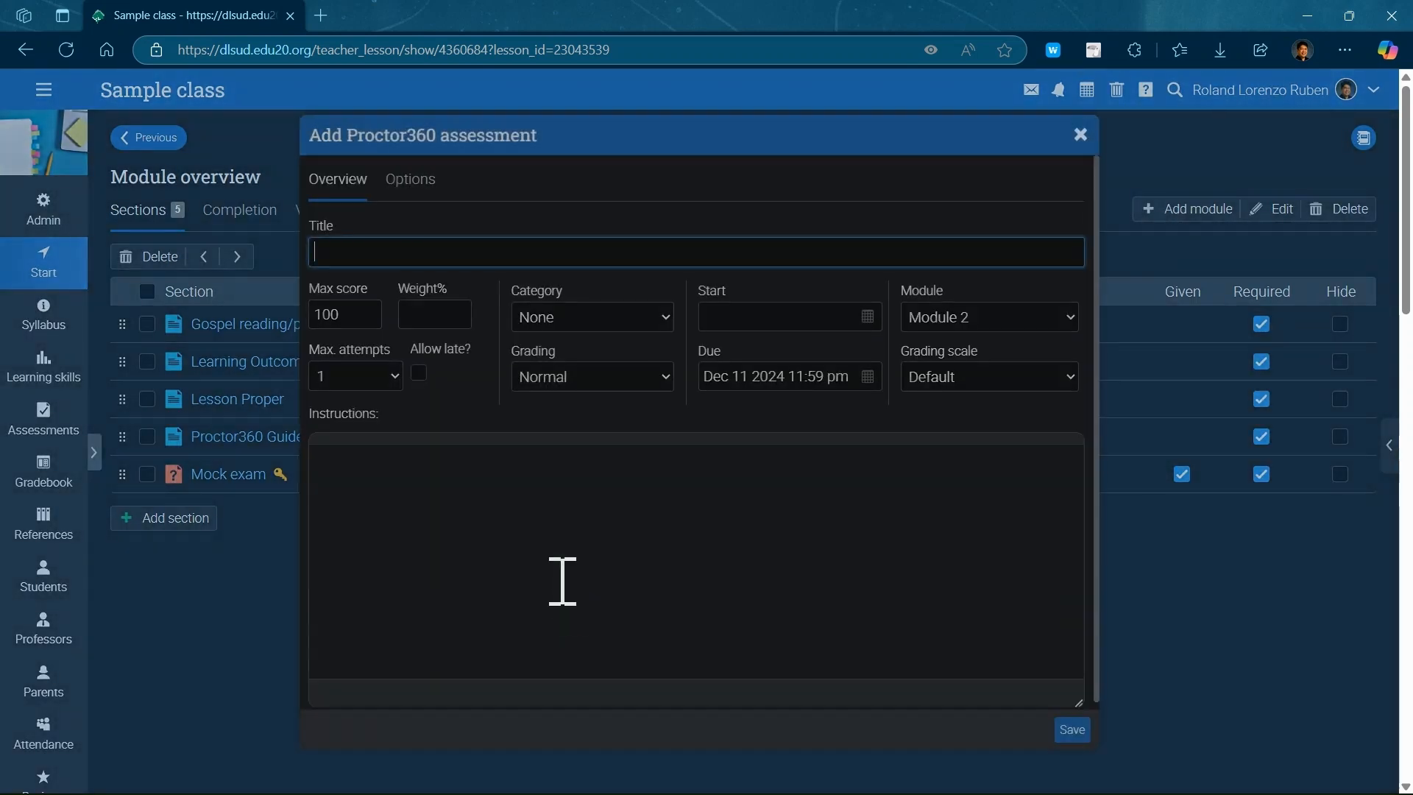
pyautogui.click(423, 252)
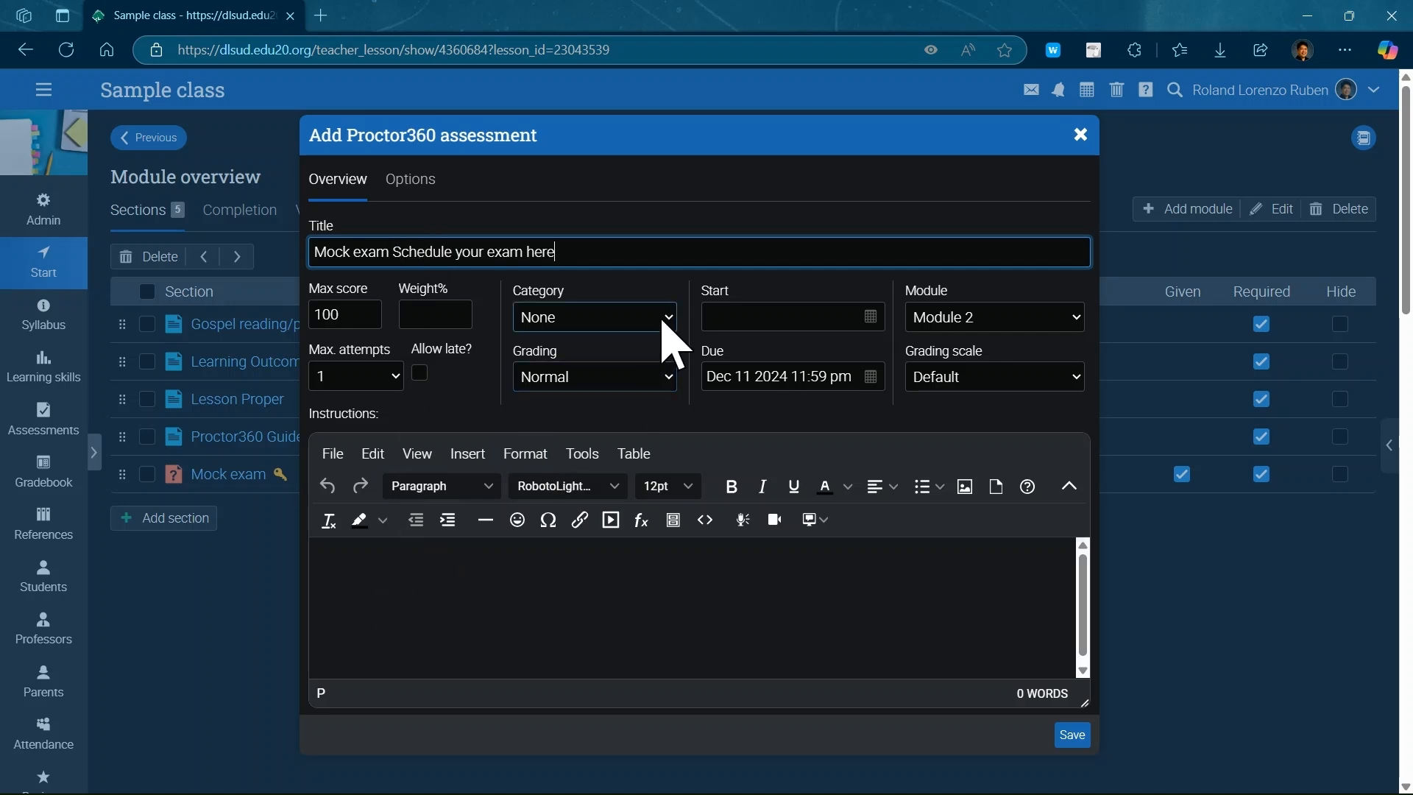
# Step: Set the assessment's start to Dec 11 2024 12:00 AM and its due date to Dec 11 2024 11:59 PM
pyautogui.click(764, 316)
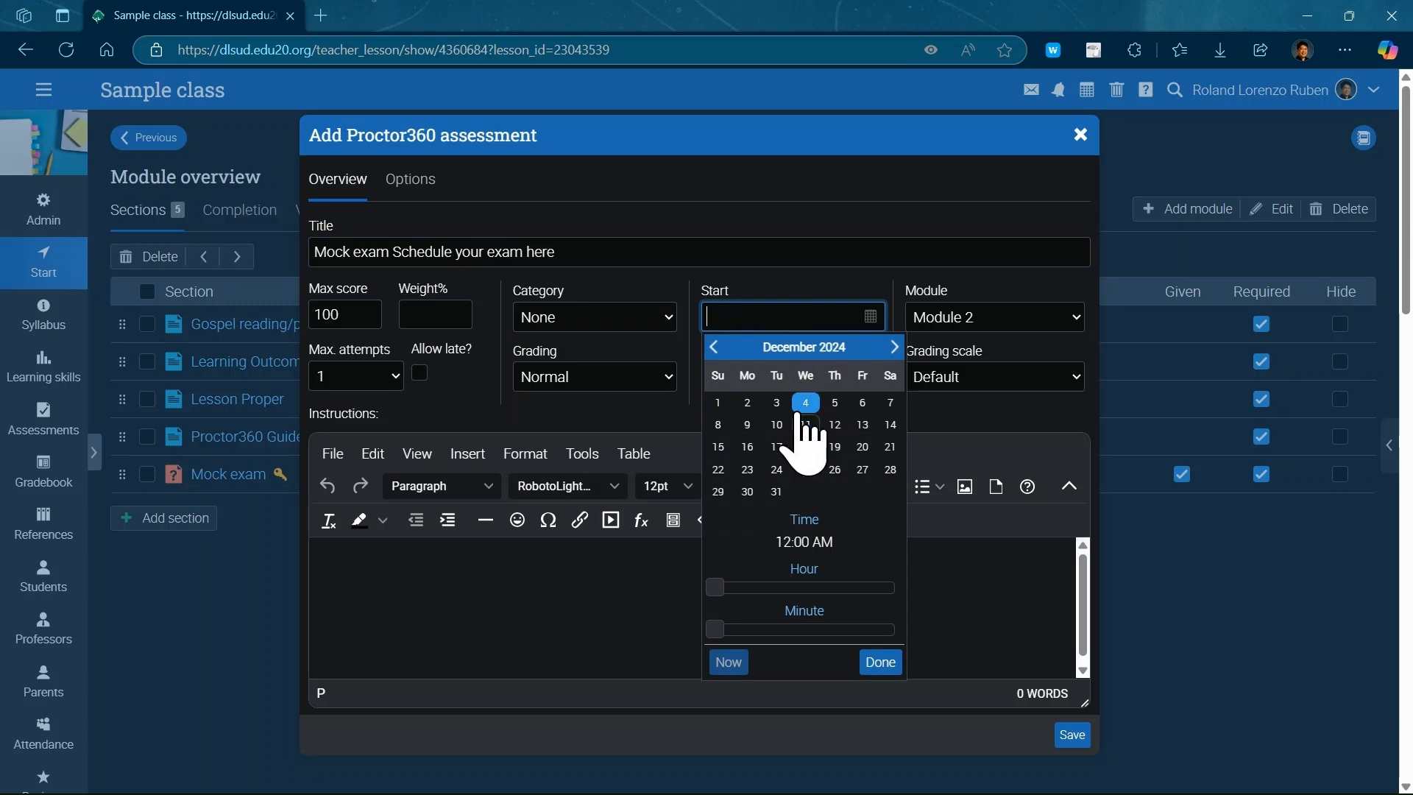
pyautogui.click(872, 664)
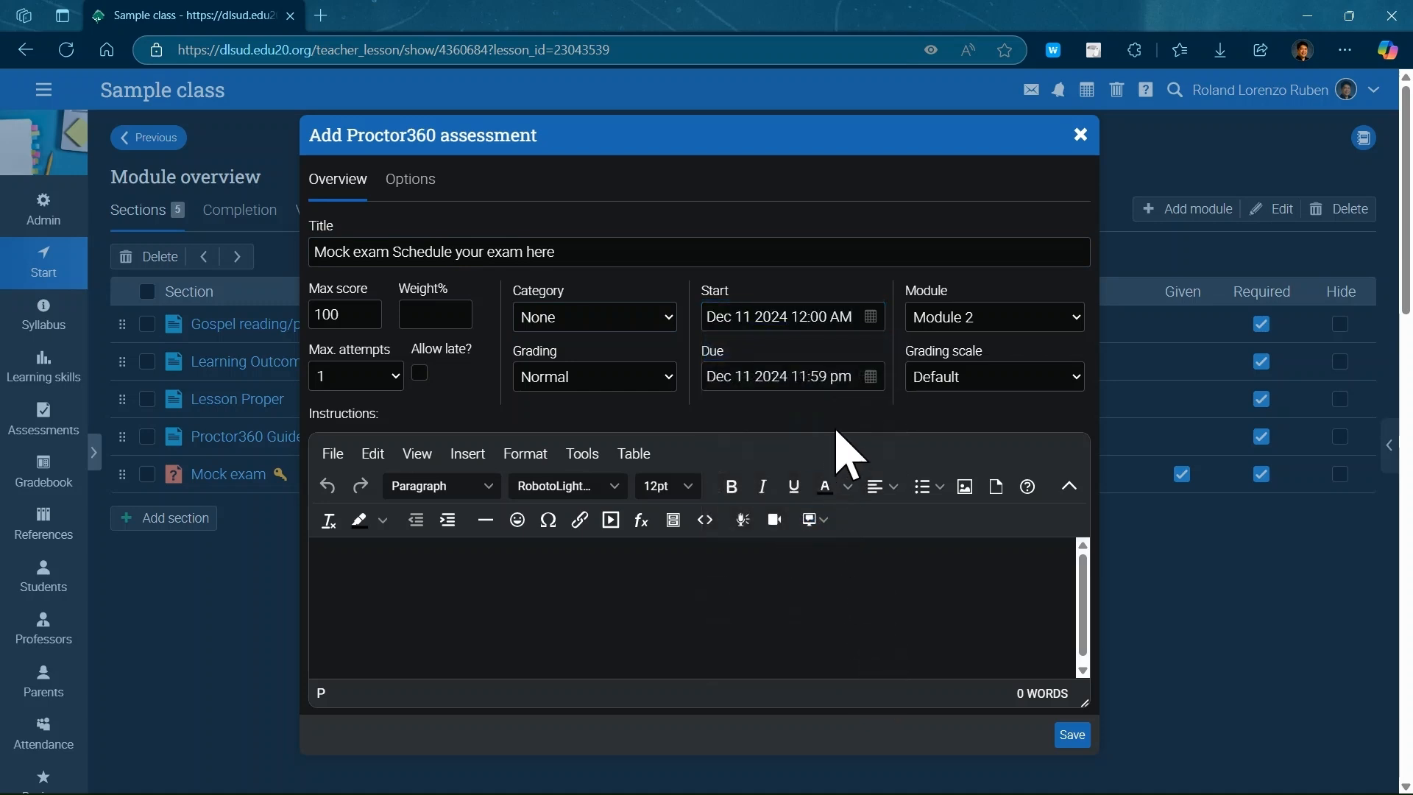
pyautogui.click(872, 376)
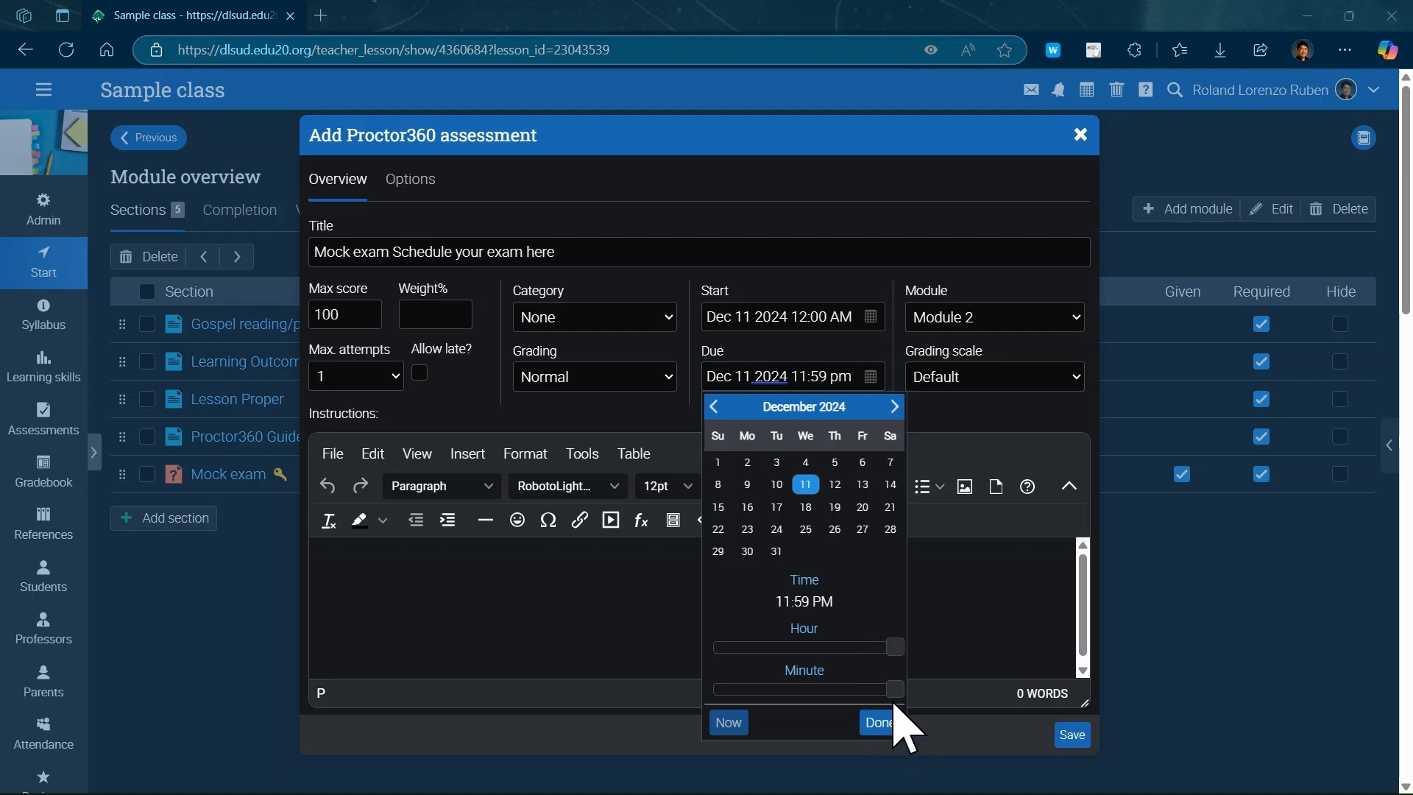
pyautogui.scroll(-3, 1152, 670)
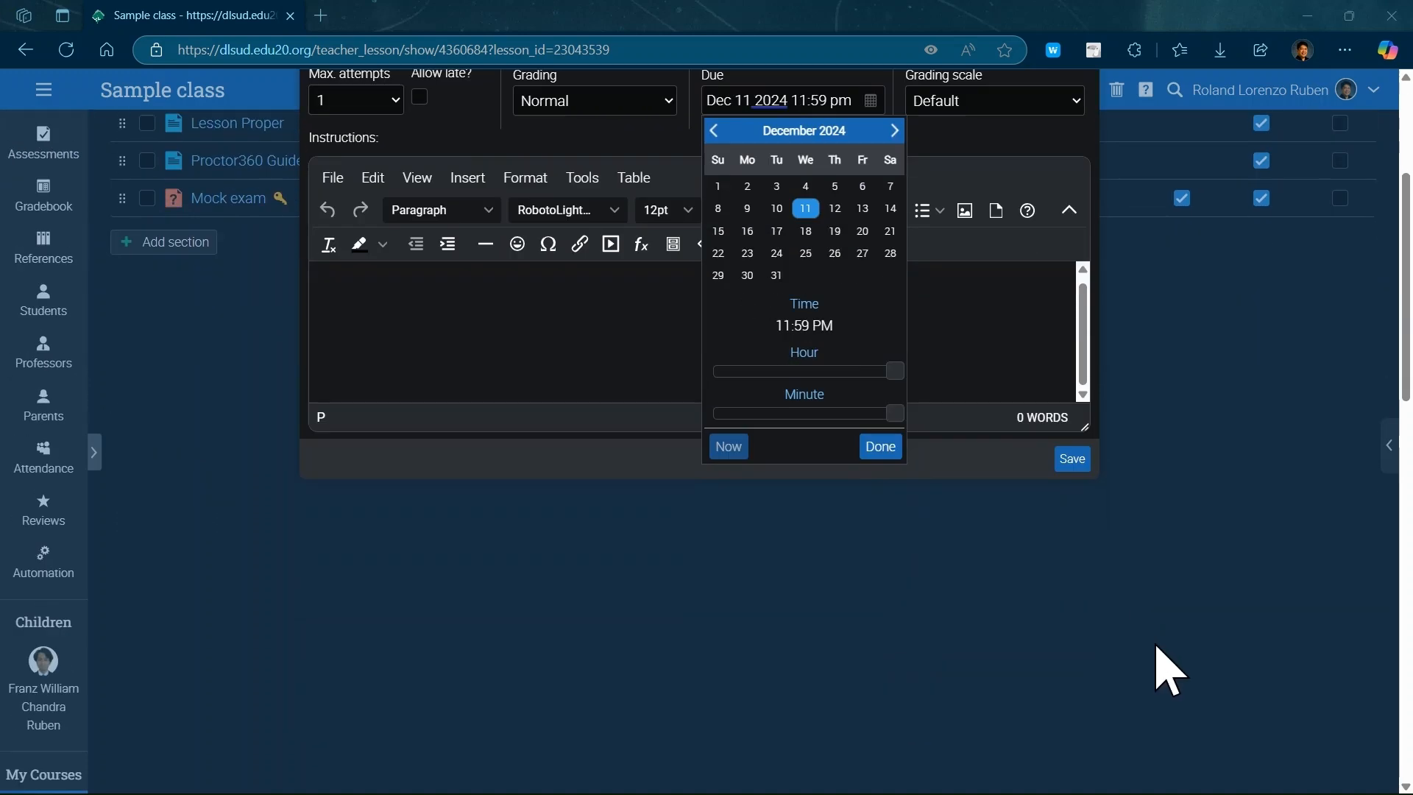
pyautogui.click(881, 449)
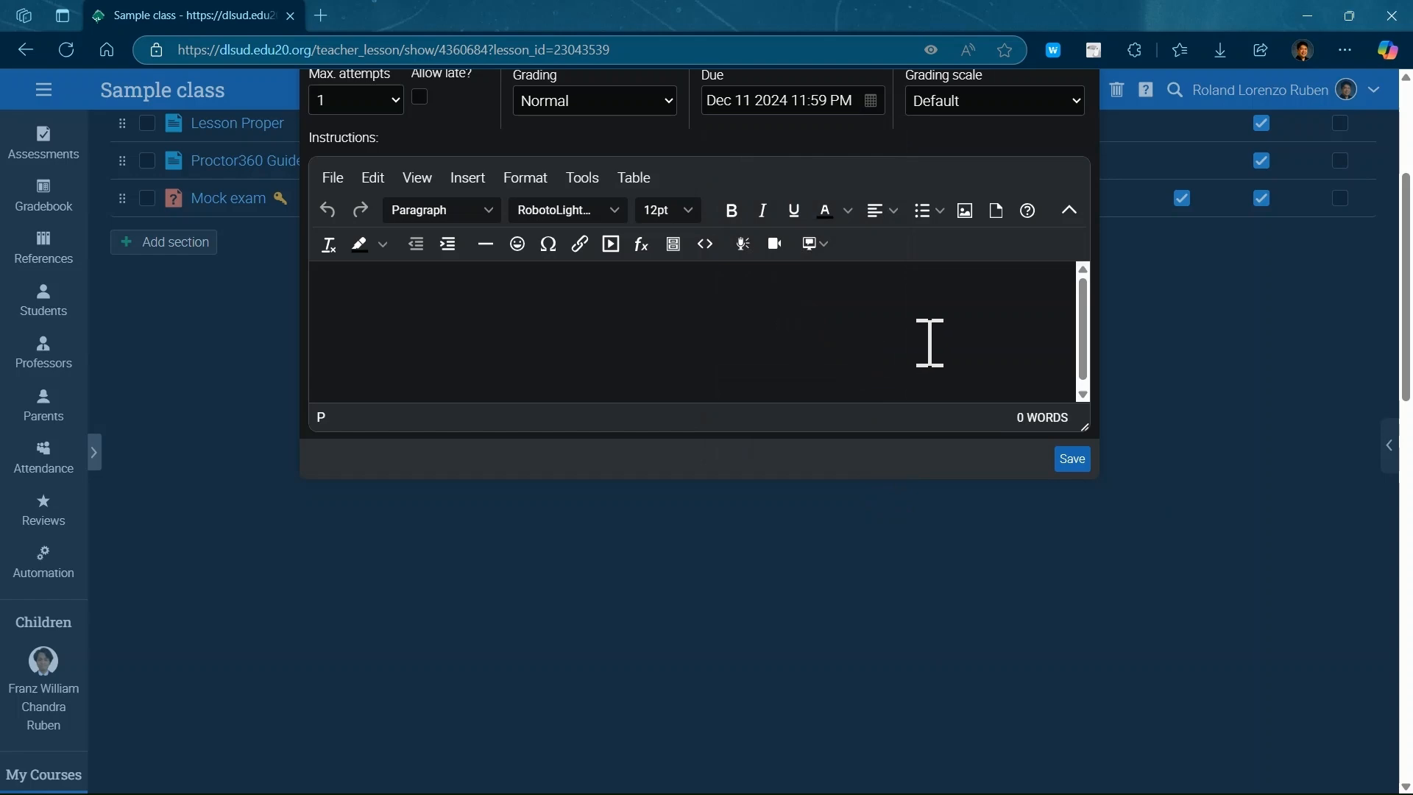
# Step: Enable auto launch in the Proctor360 assessment's options and save the new assessment
pyautogui.scroll(3, 1246, 495)
pyautogui.click(414, 182)
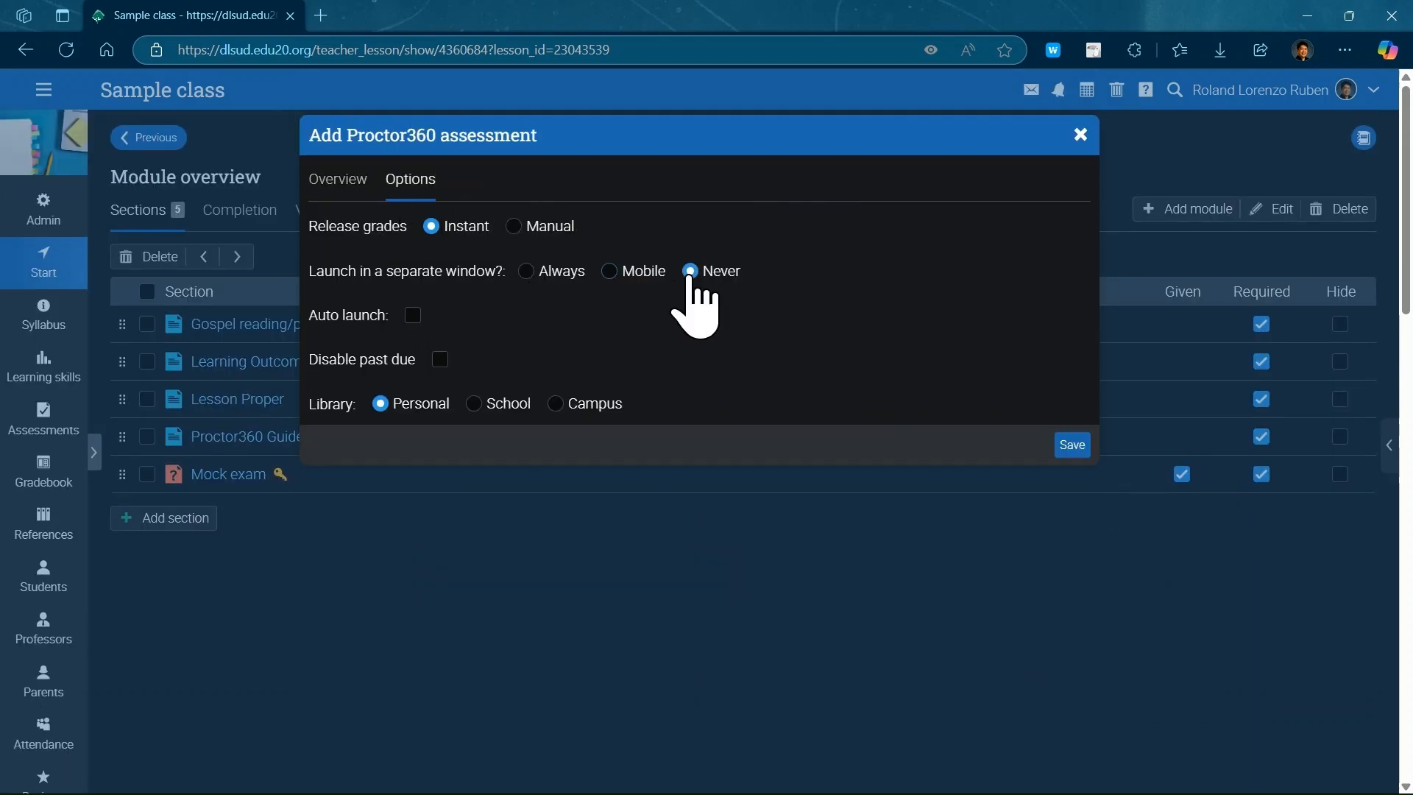
pyautogui.click(413, 315)
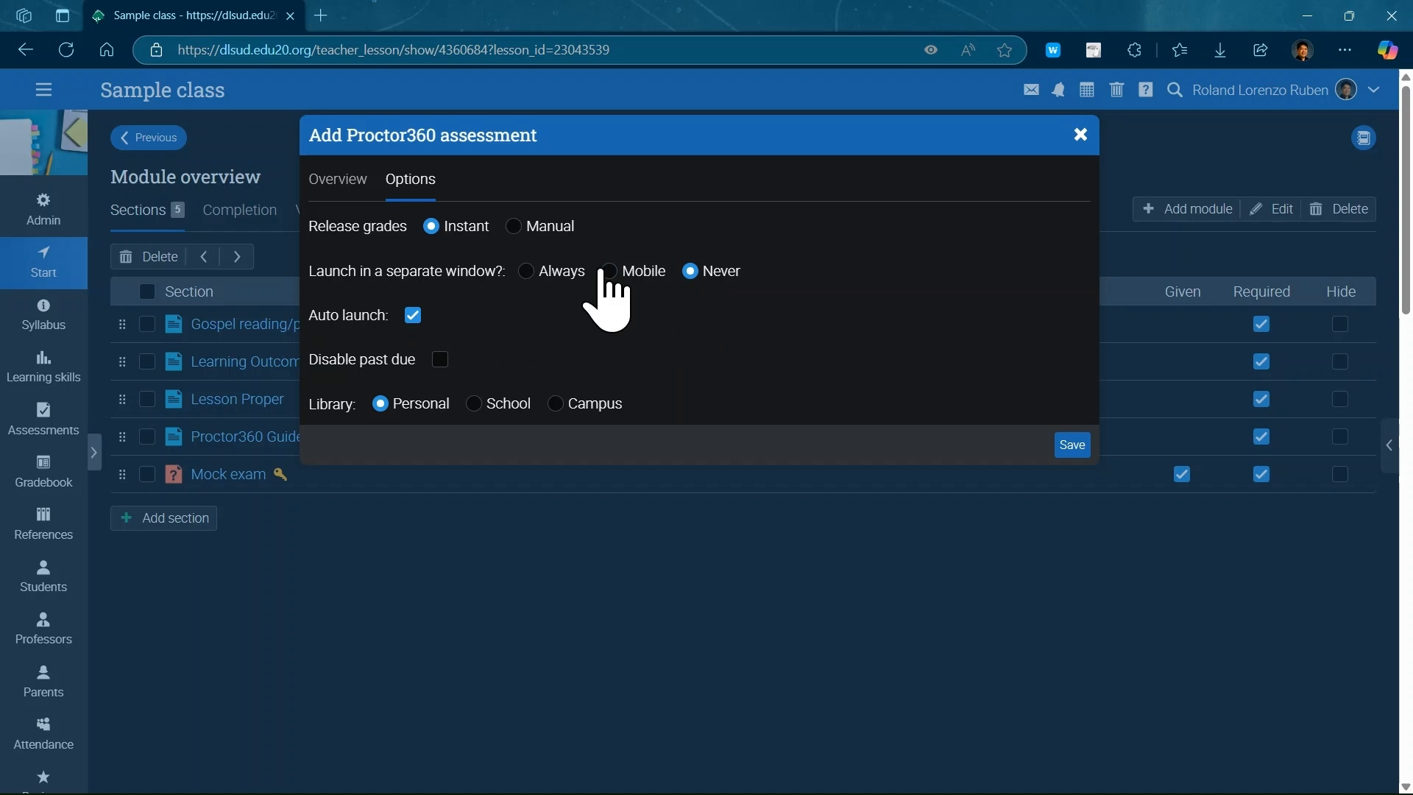
pyautogui.click(350, 192)
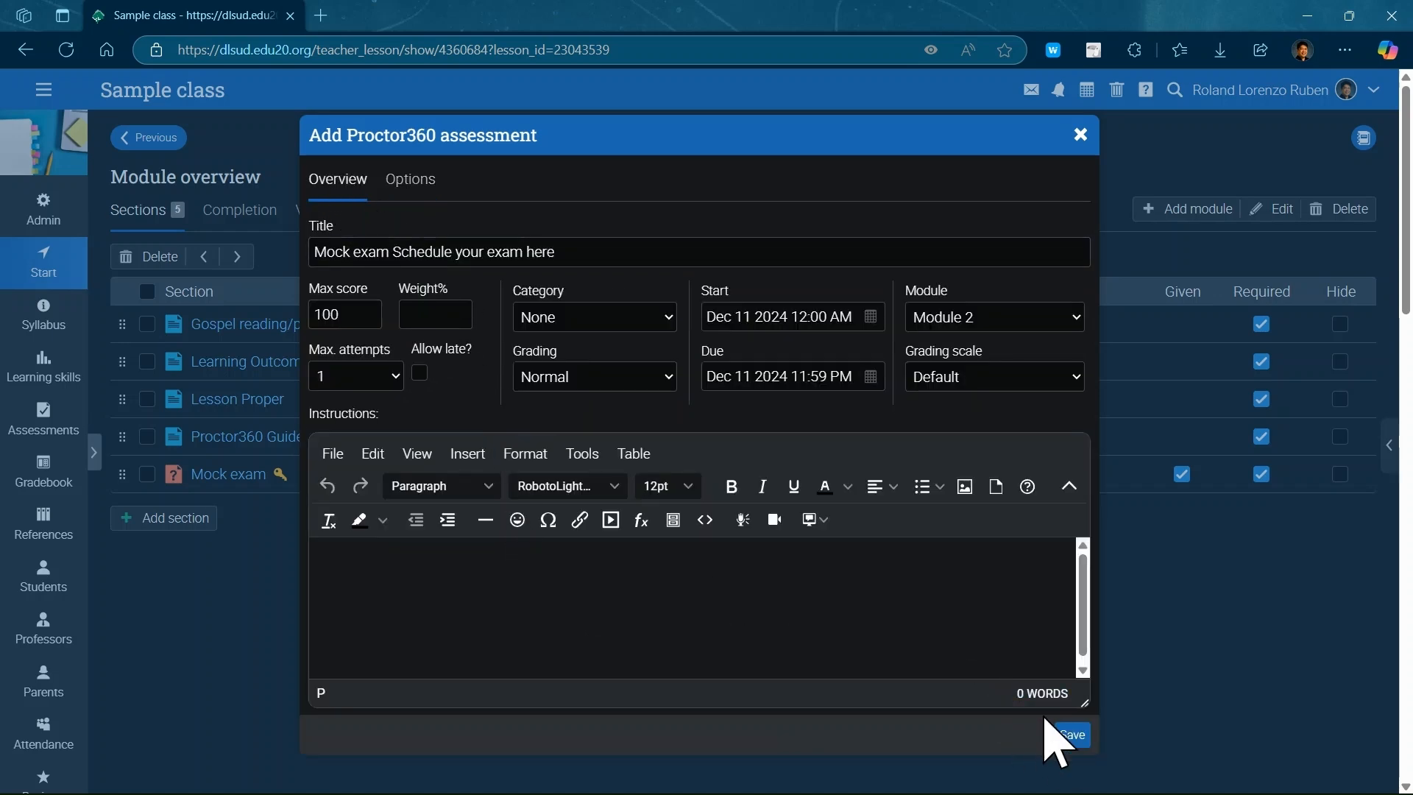
pyautogui.click(1072, 735)
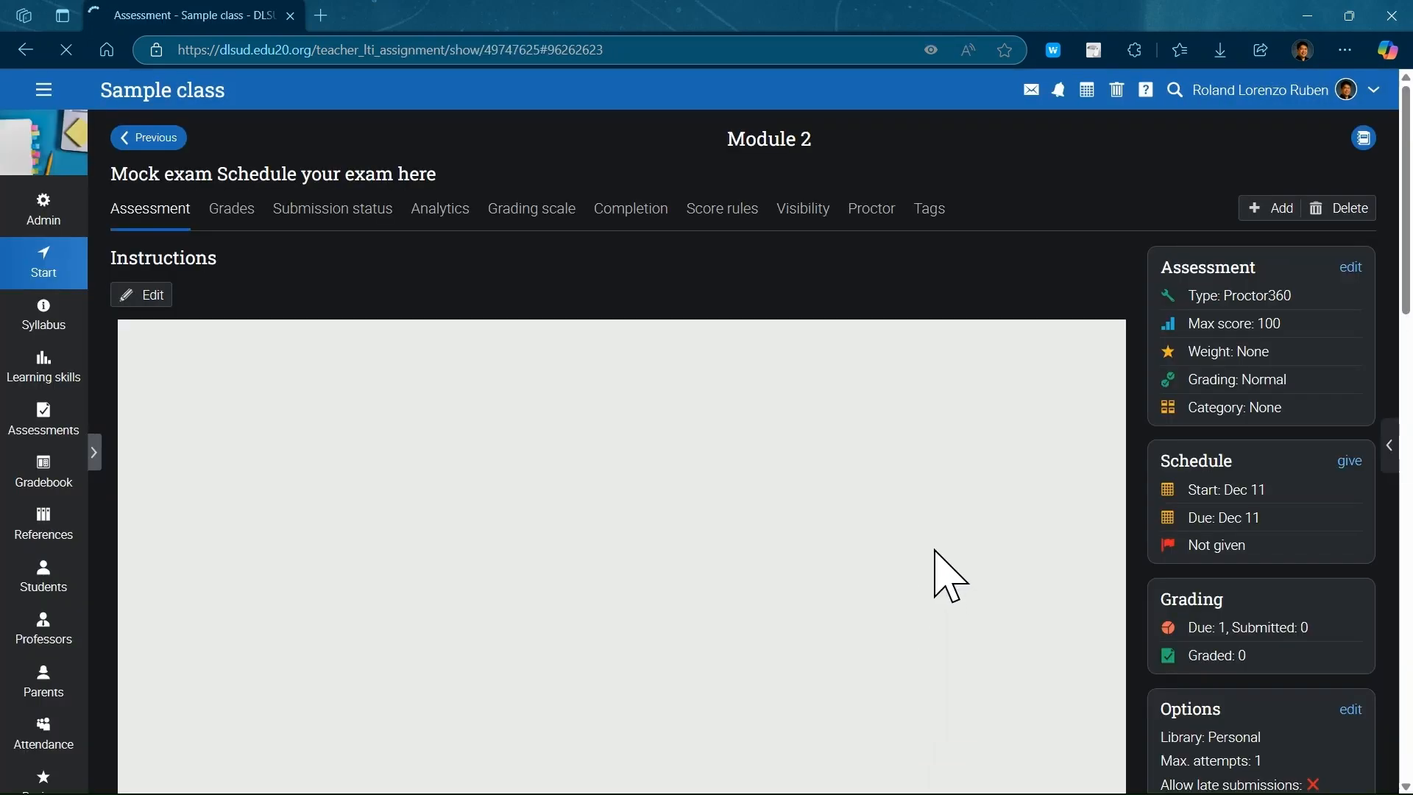
# Step: Start the Proctor360 exam setup and enable the Audio AI and Browser Lockdown security options
pyautogui.scroll(-3, 972, 513)
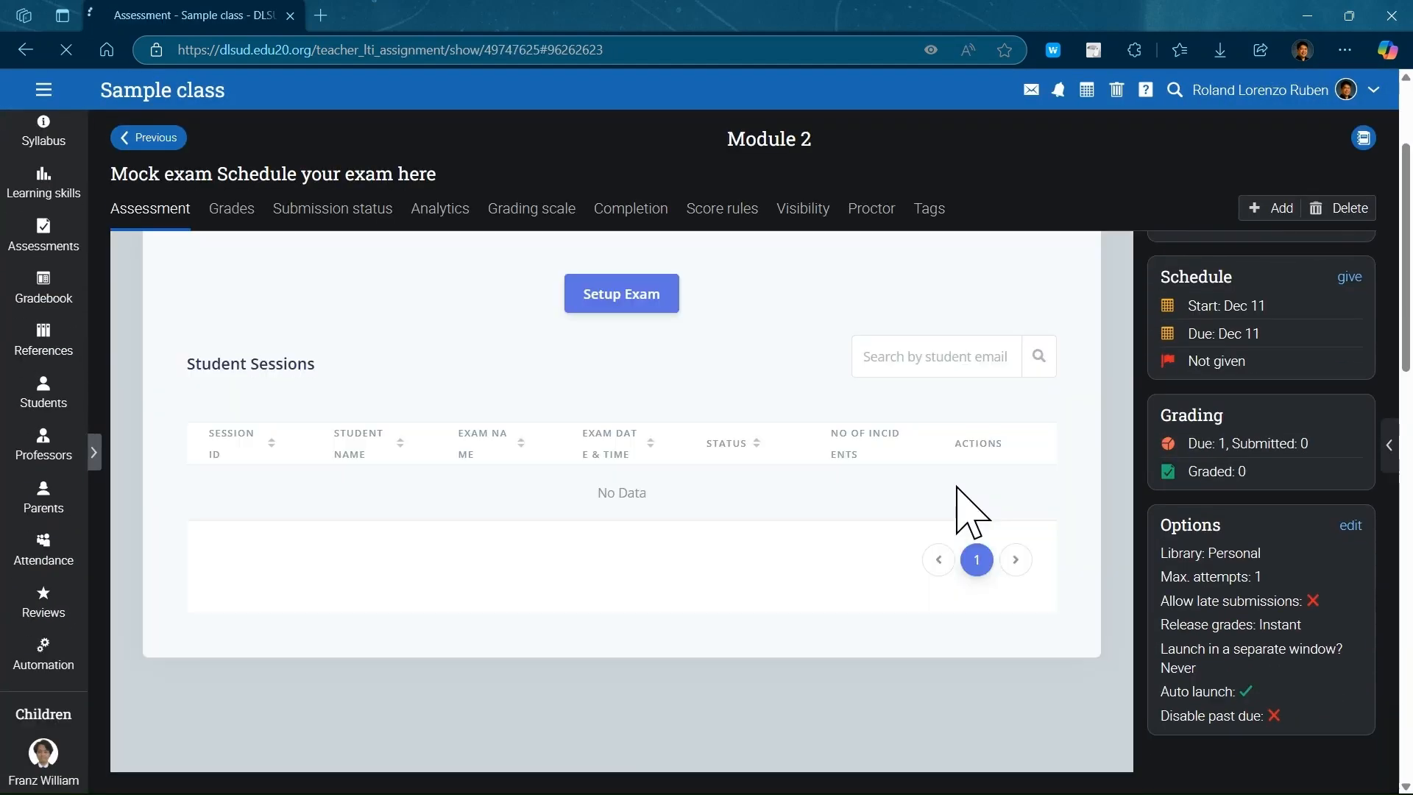
pyautogui.scroll(3, 972, 514)
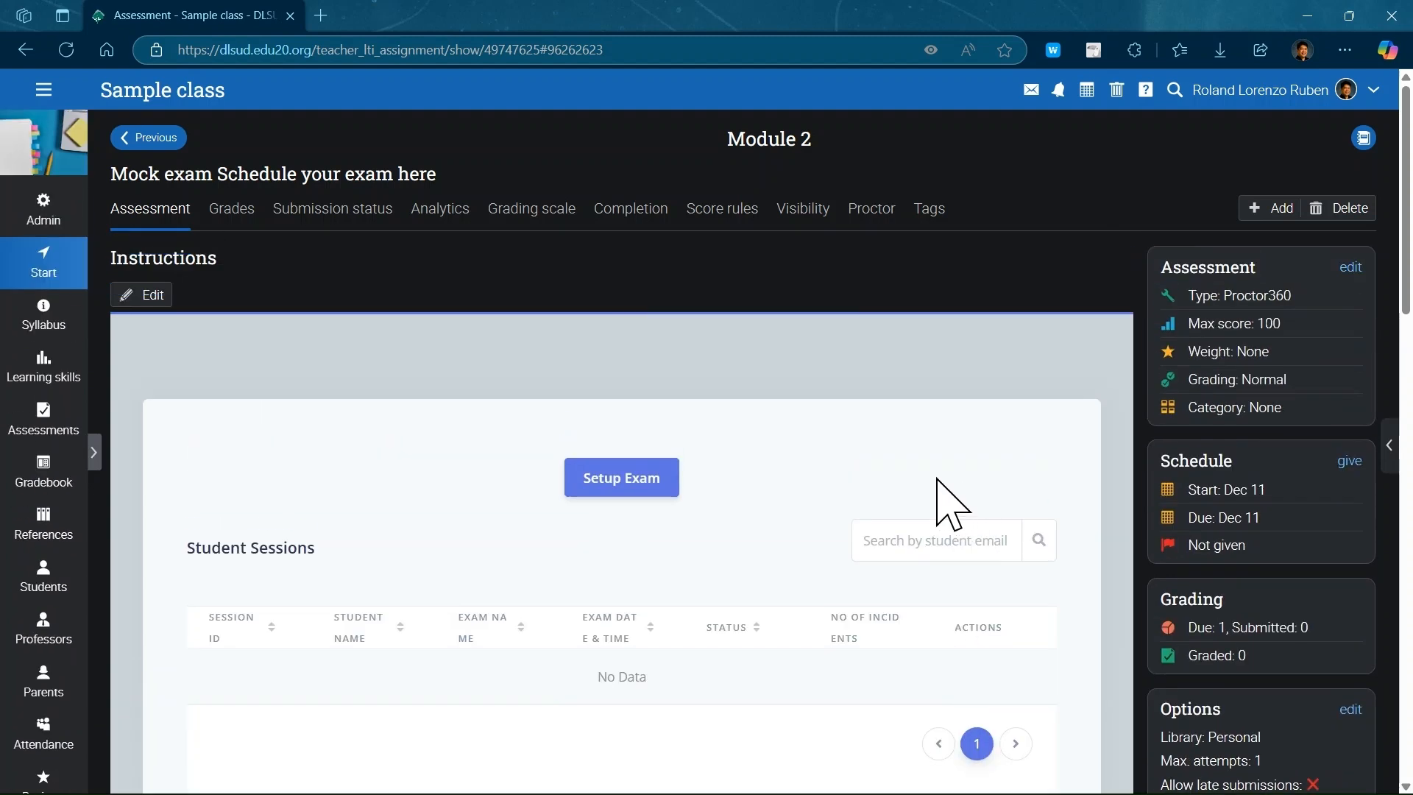
pyautogui.click(645, 491)
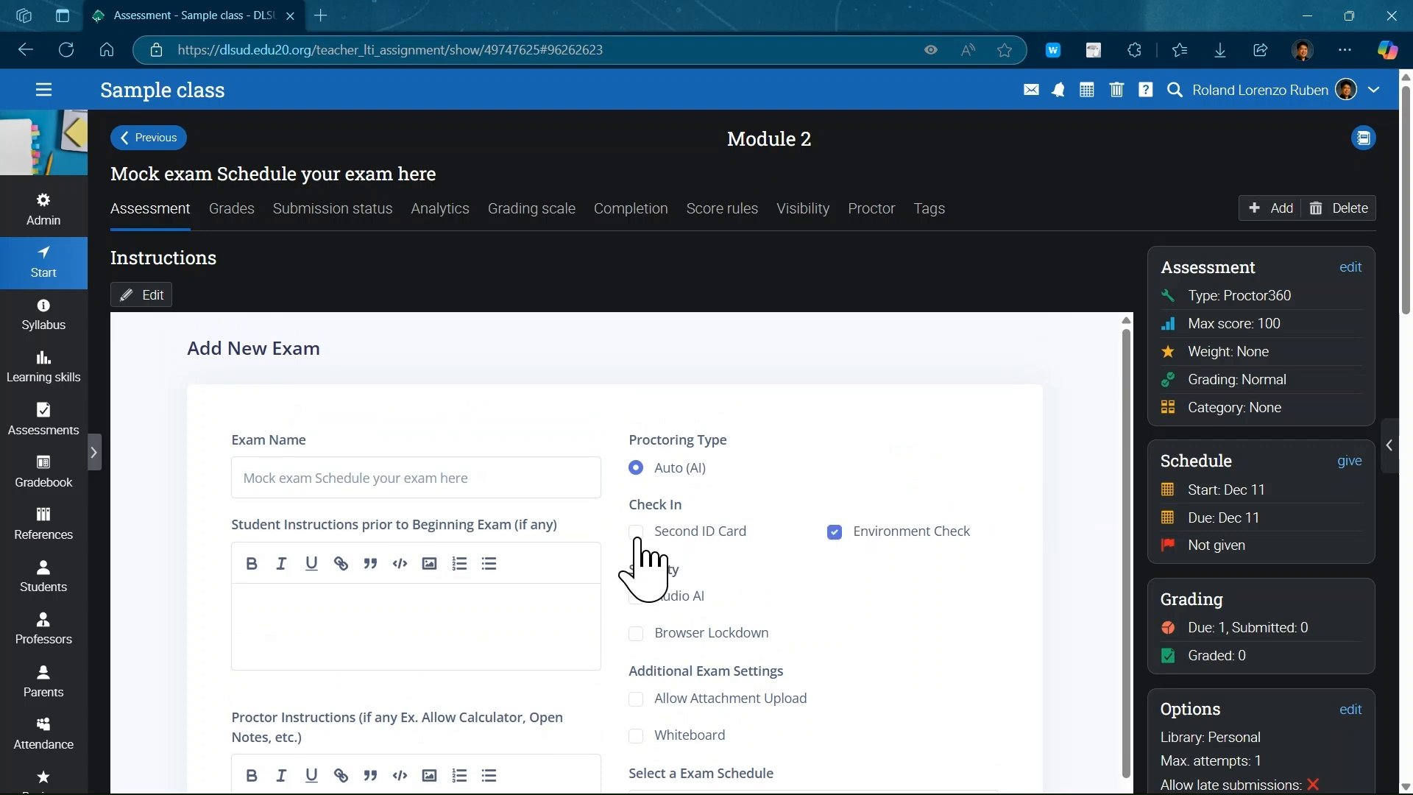
pyautogui.scroll(-1, 780, 568)
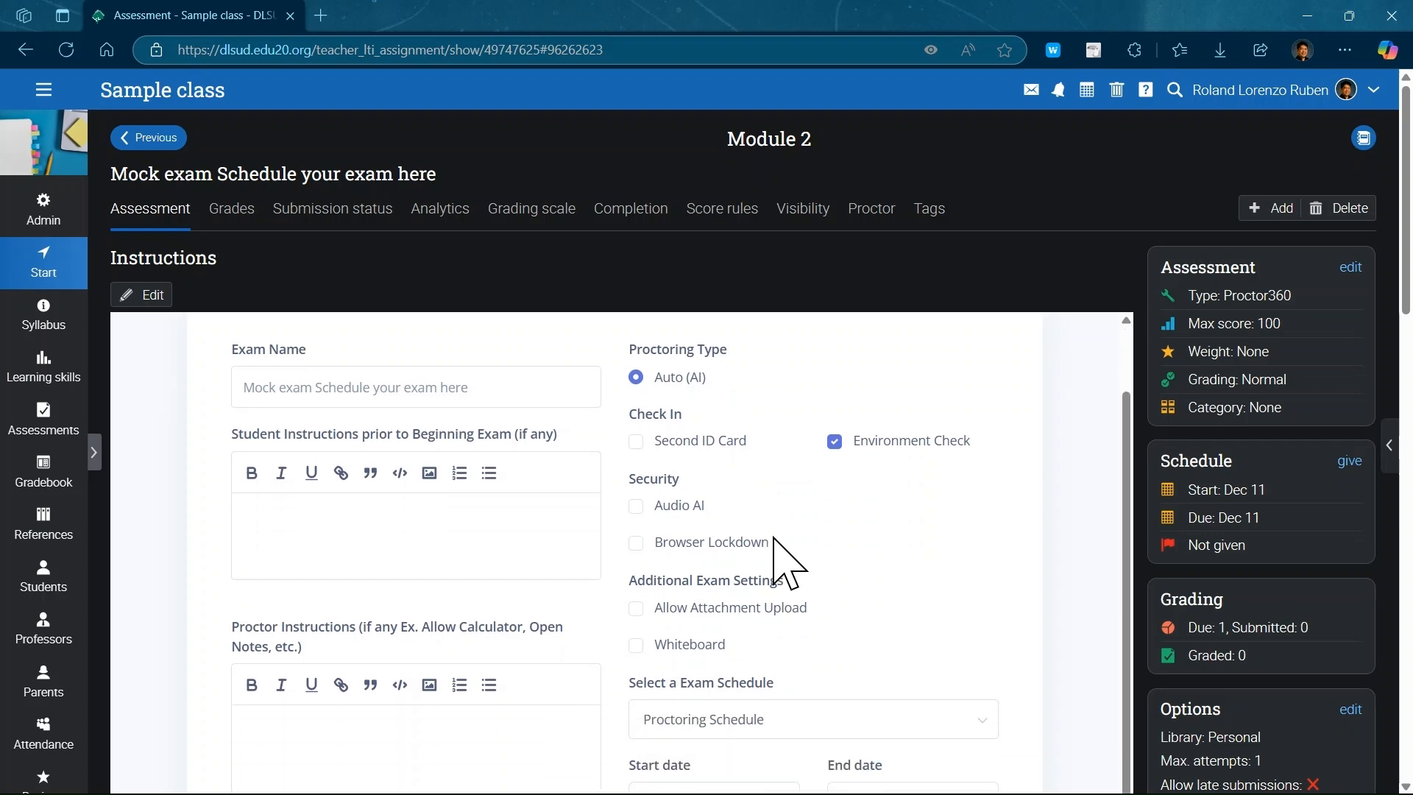
pyautogui.click(636, 505)
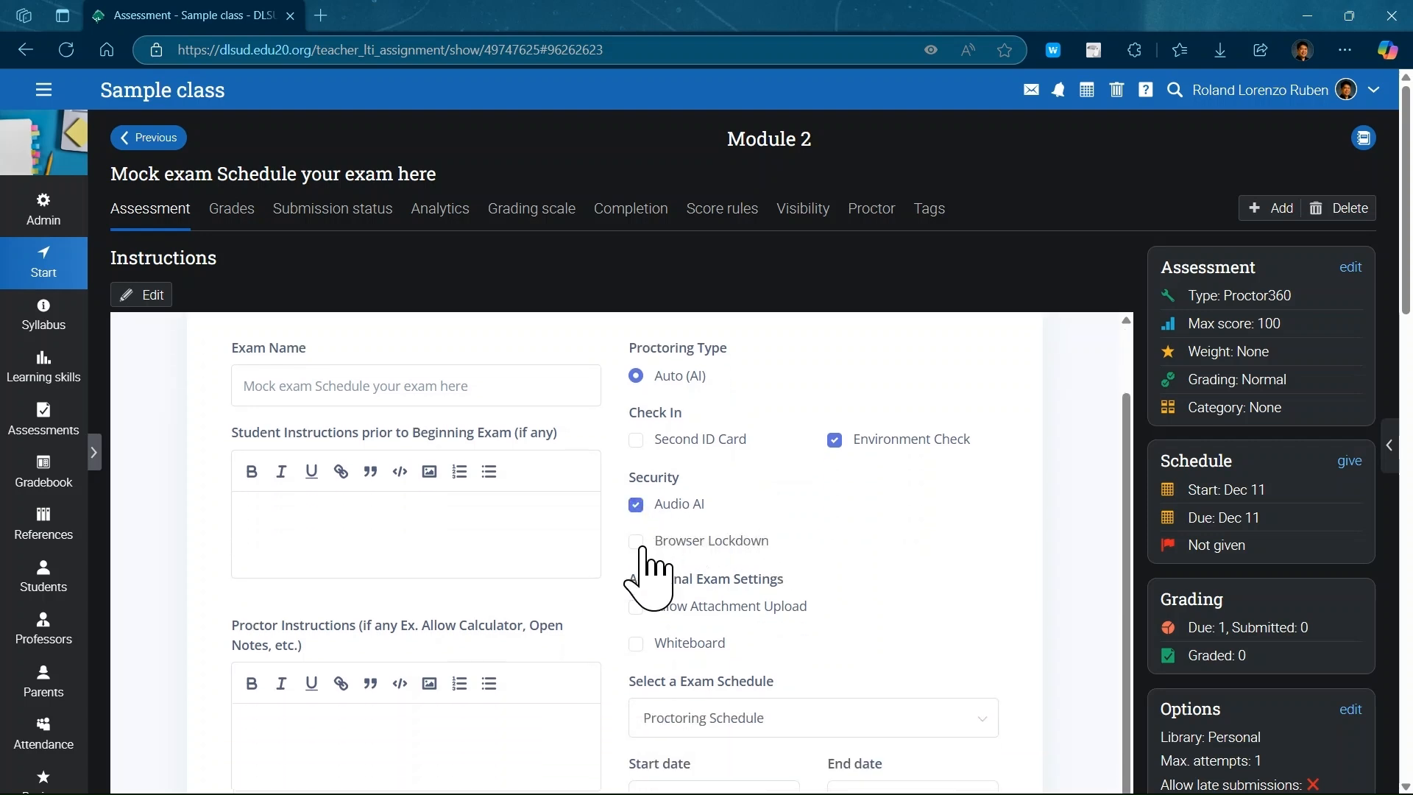
pyautogui.click(636, 542)
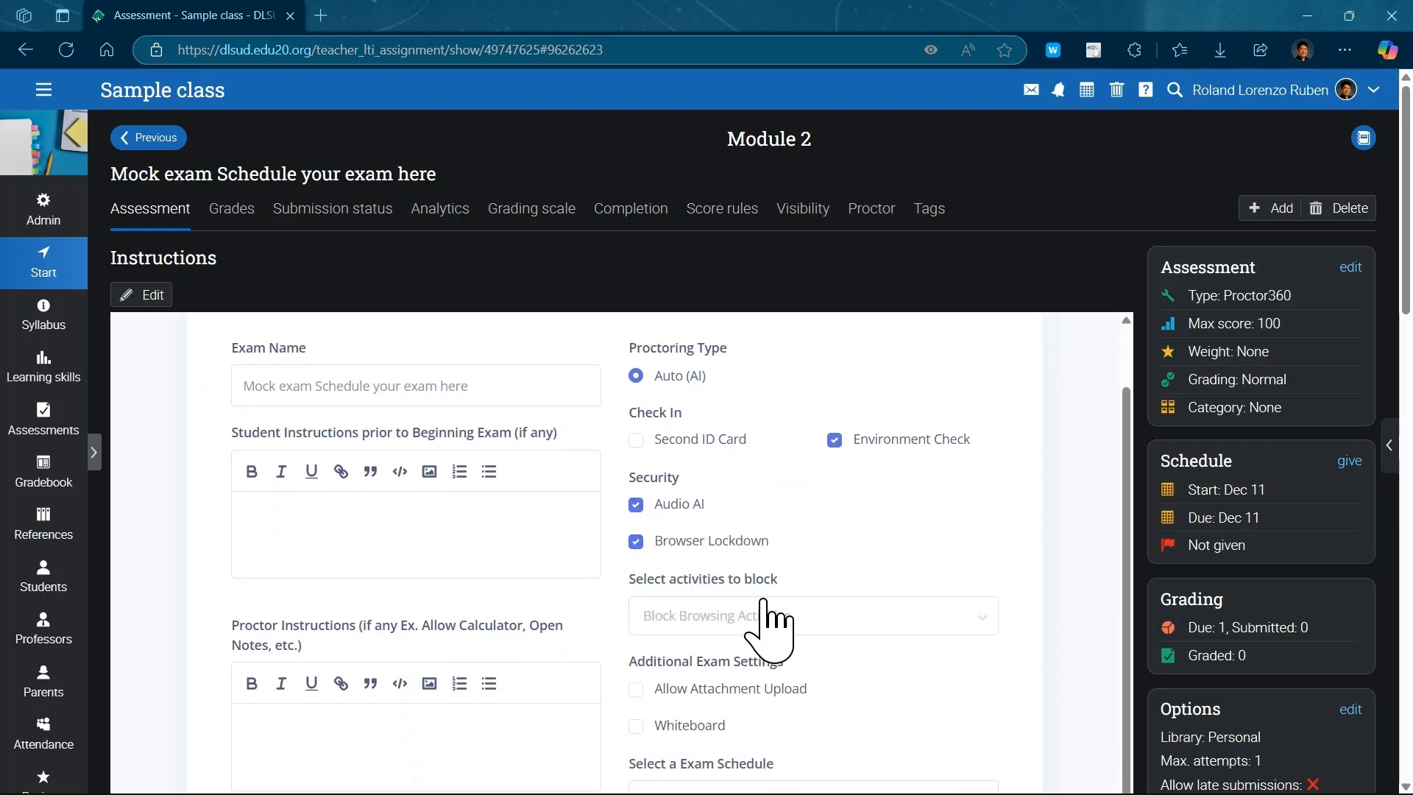
# Step: Set the activities to block to Right click, Keyboard Shortcuts, Fullscreen, Link Click, Disallow multiple monitors, Track browser tab switch and Track switching between windows
pyautogui.scroll(-1, 785, 600)
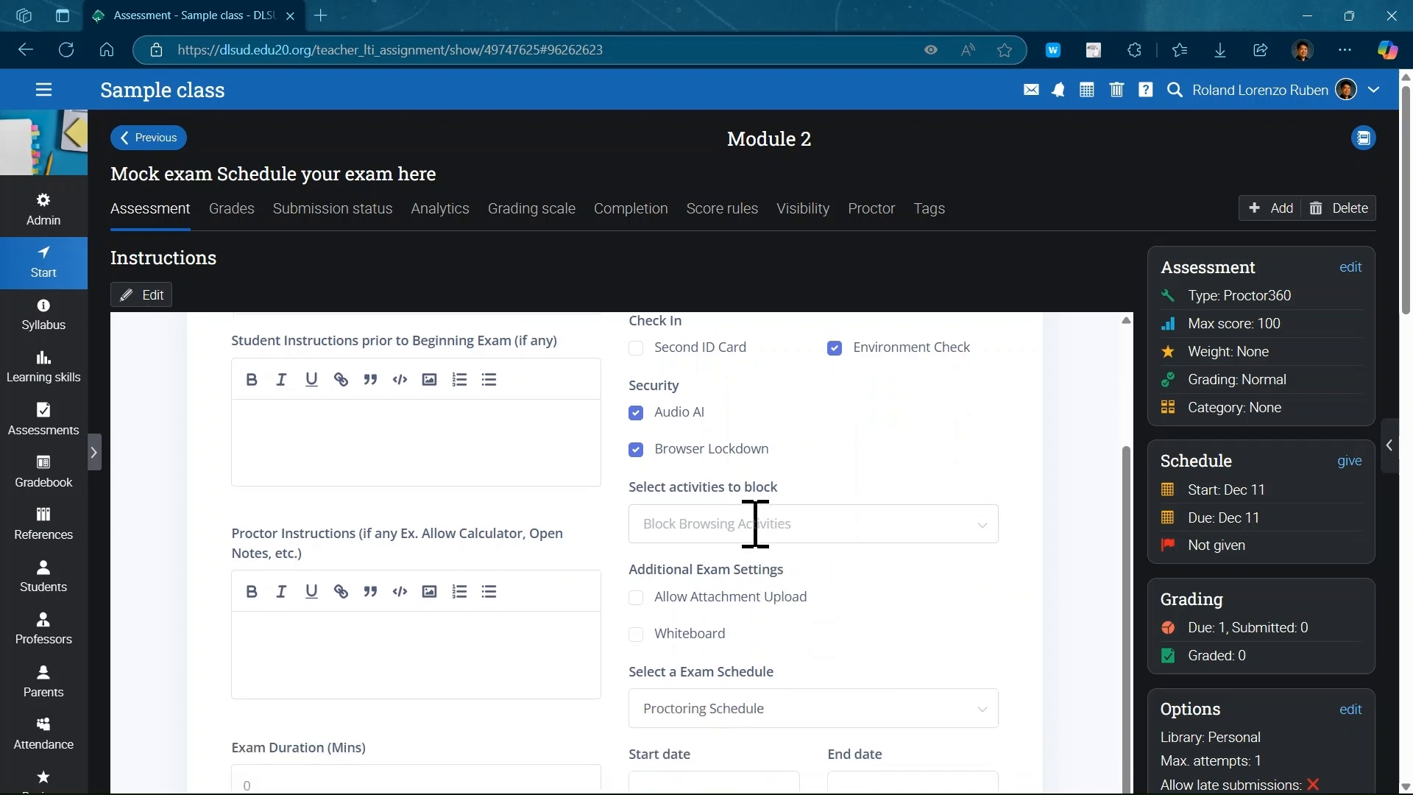
pyautogui.click(755, 519)
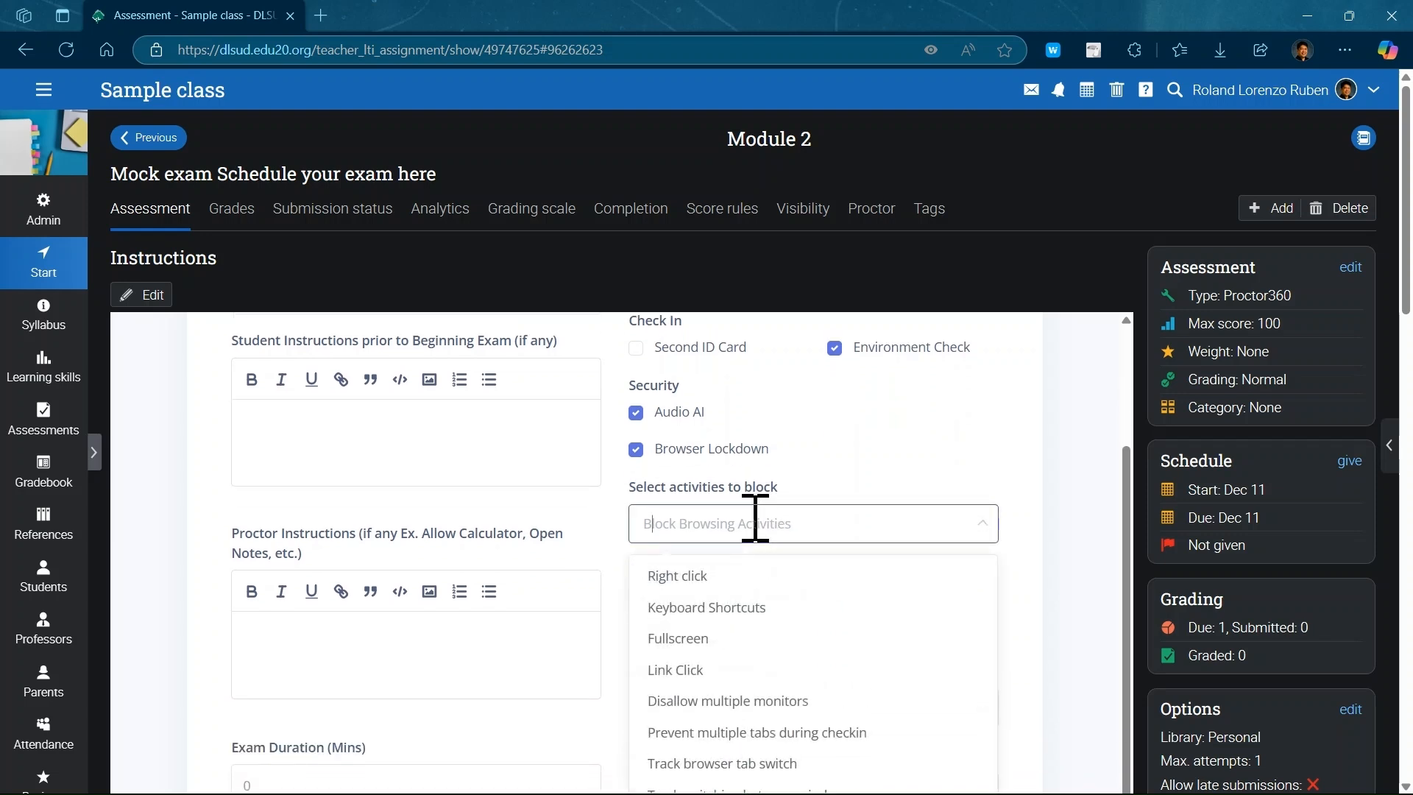
pyautogui.click(682, 581)
pyautogui.click(682, 608)
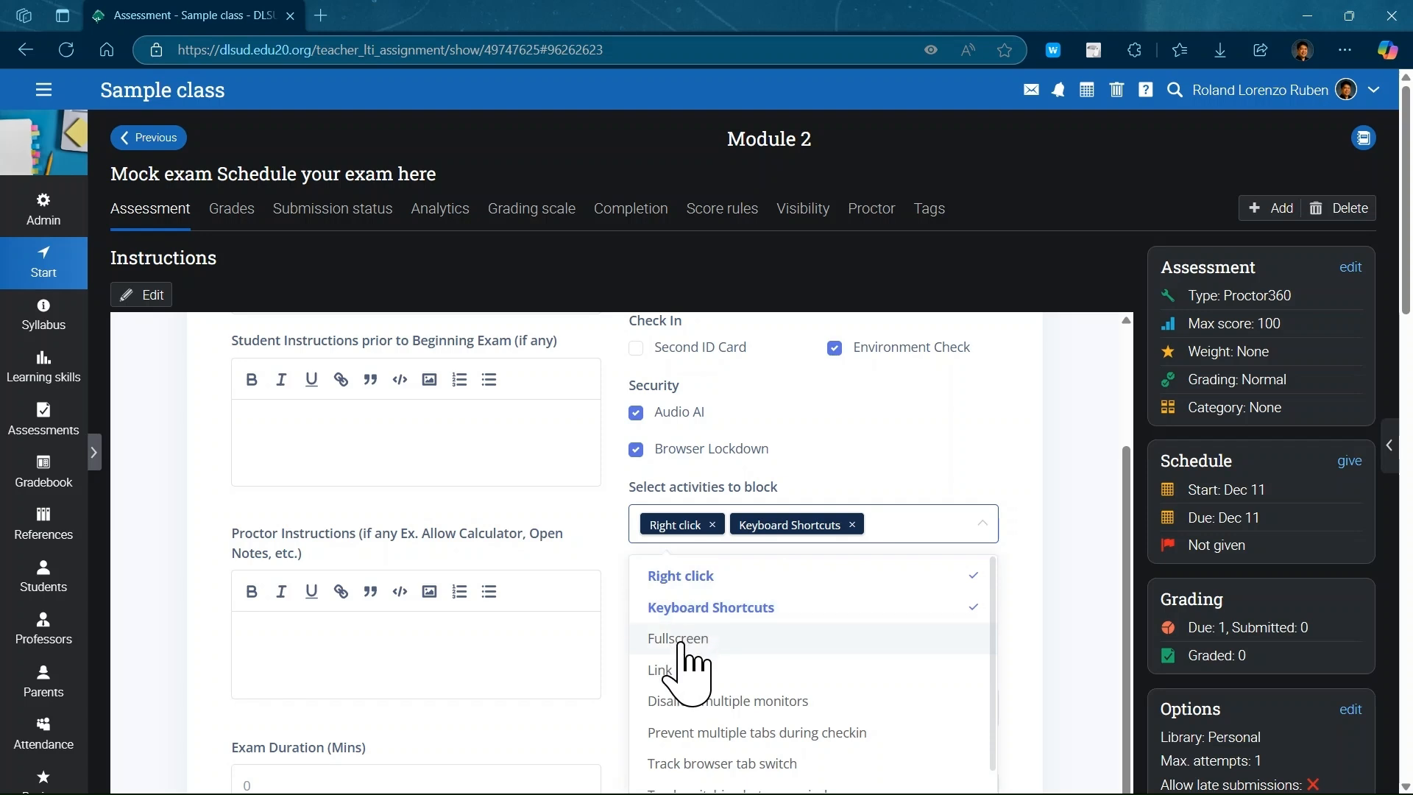
pyautogui.click(679, 639)
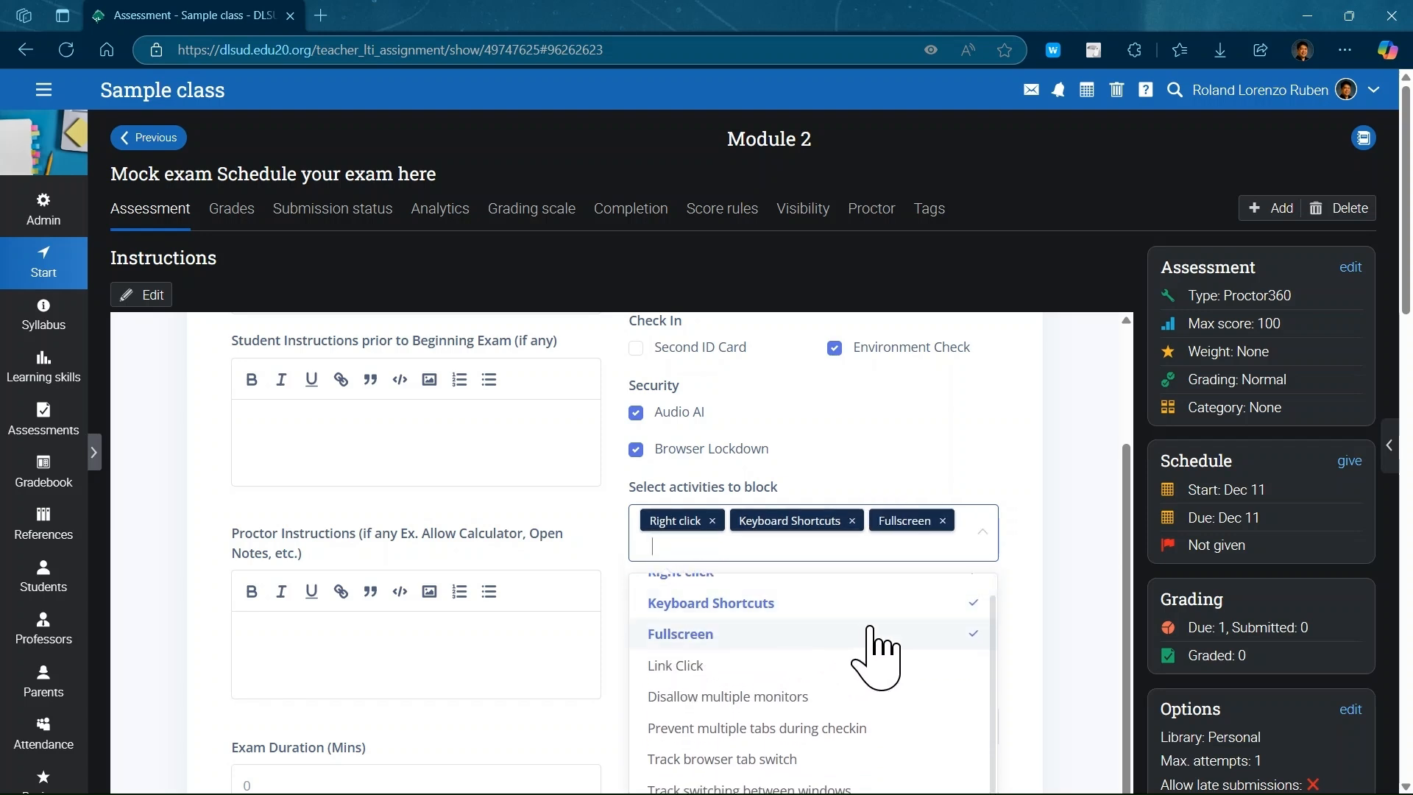
pyautogui.scroll(-2, 1071, 648)
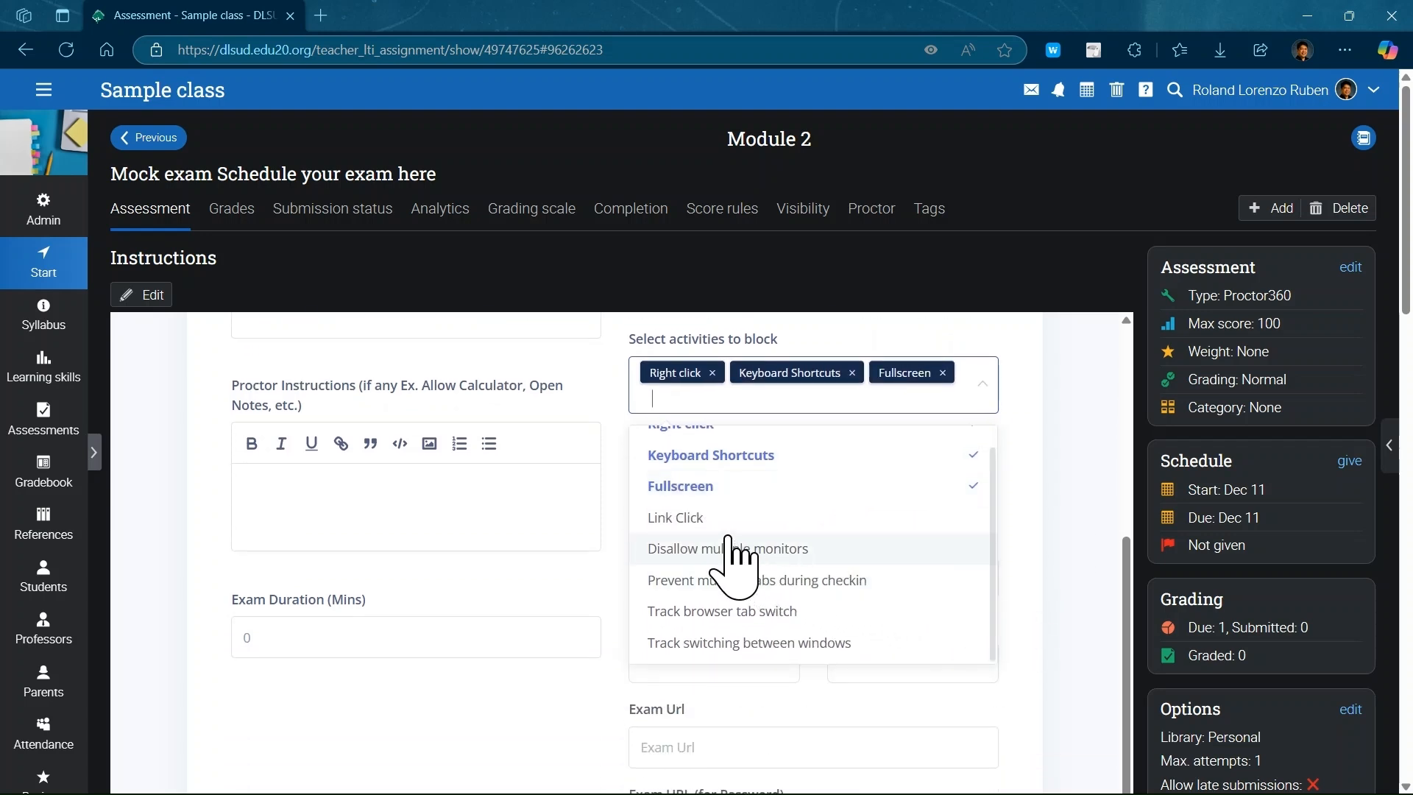
pyautogui.click(678, 518)
pyautogui.click(762, 550)
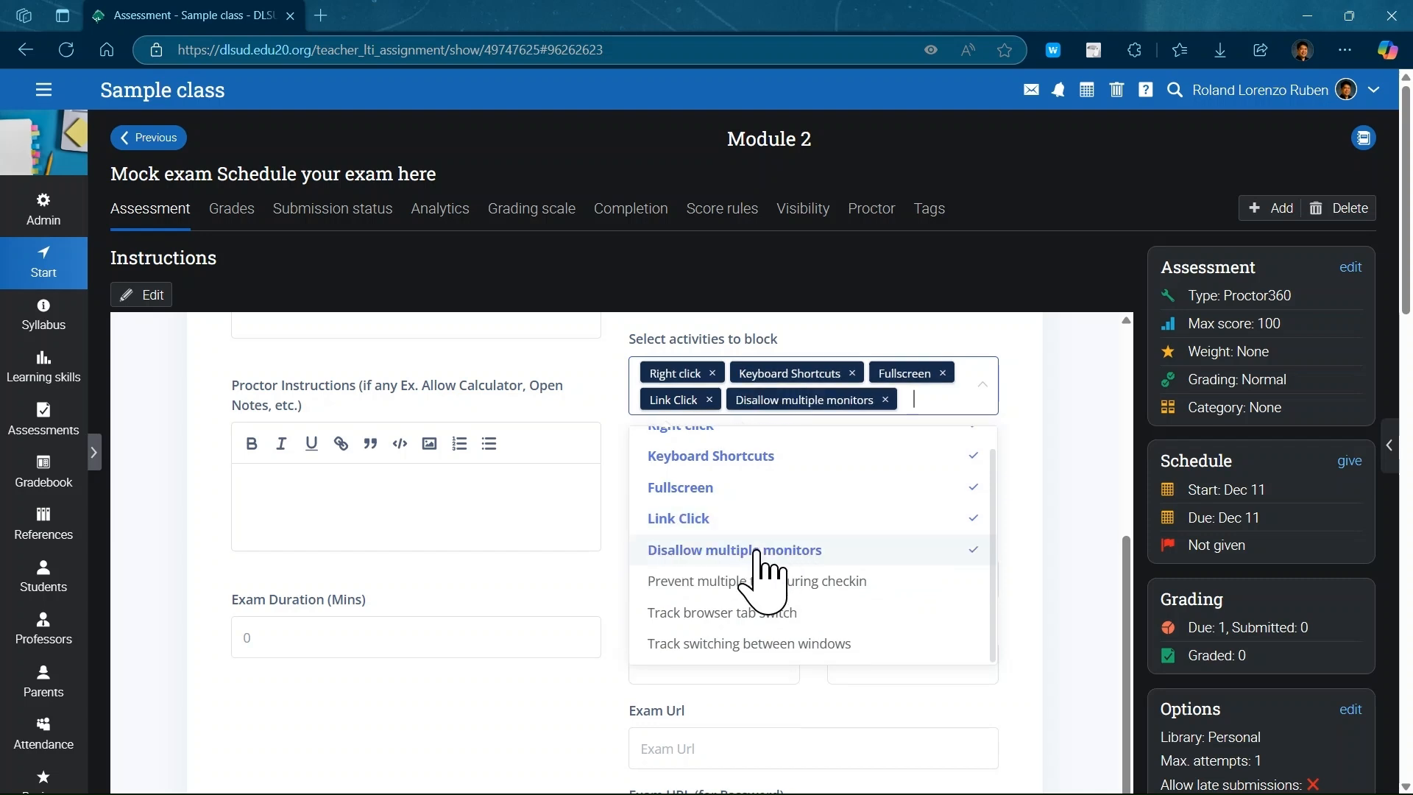
pyautogui.click(761, 622)
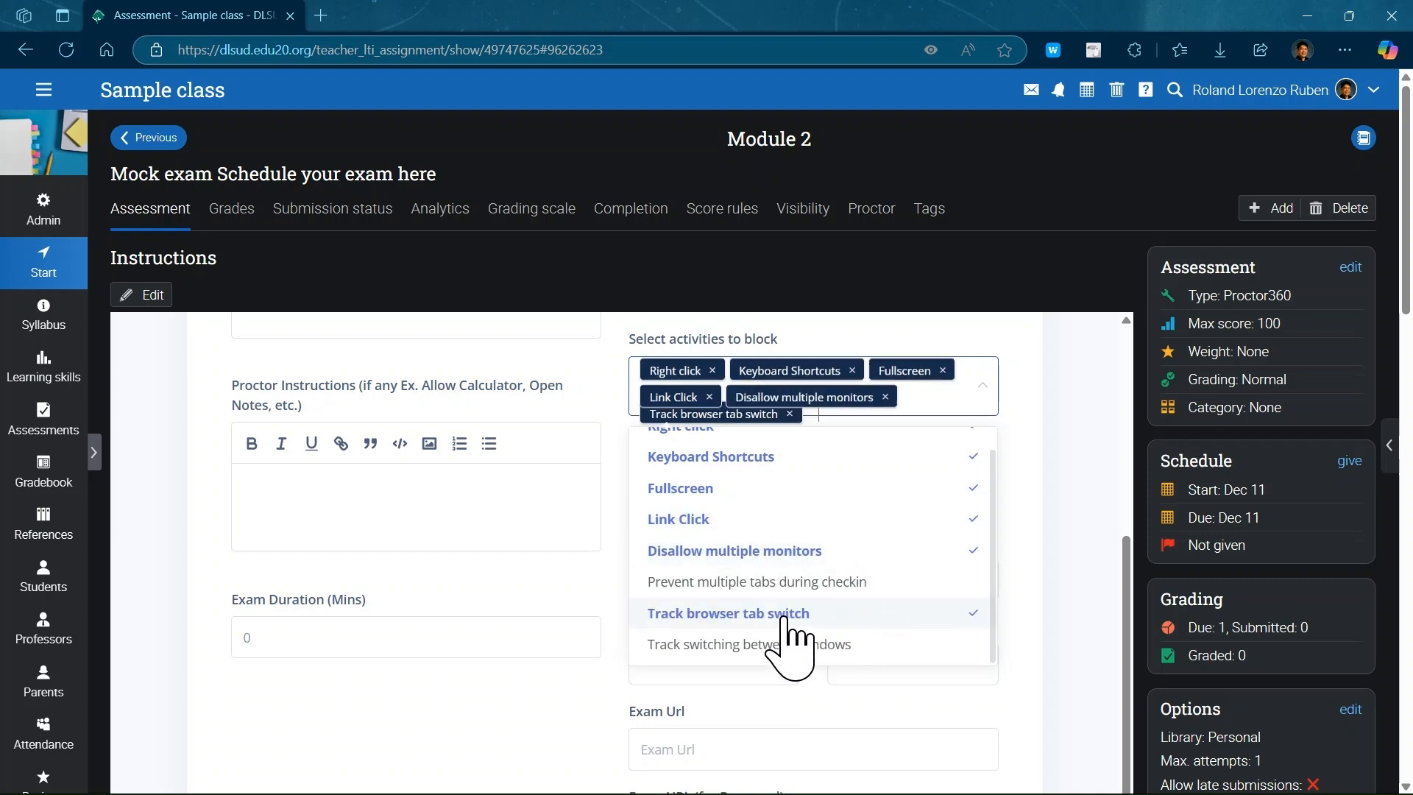
pyautogui.click(762, 668)
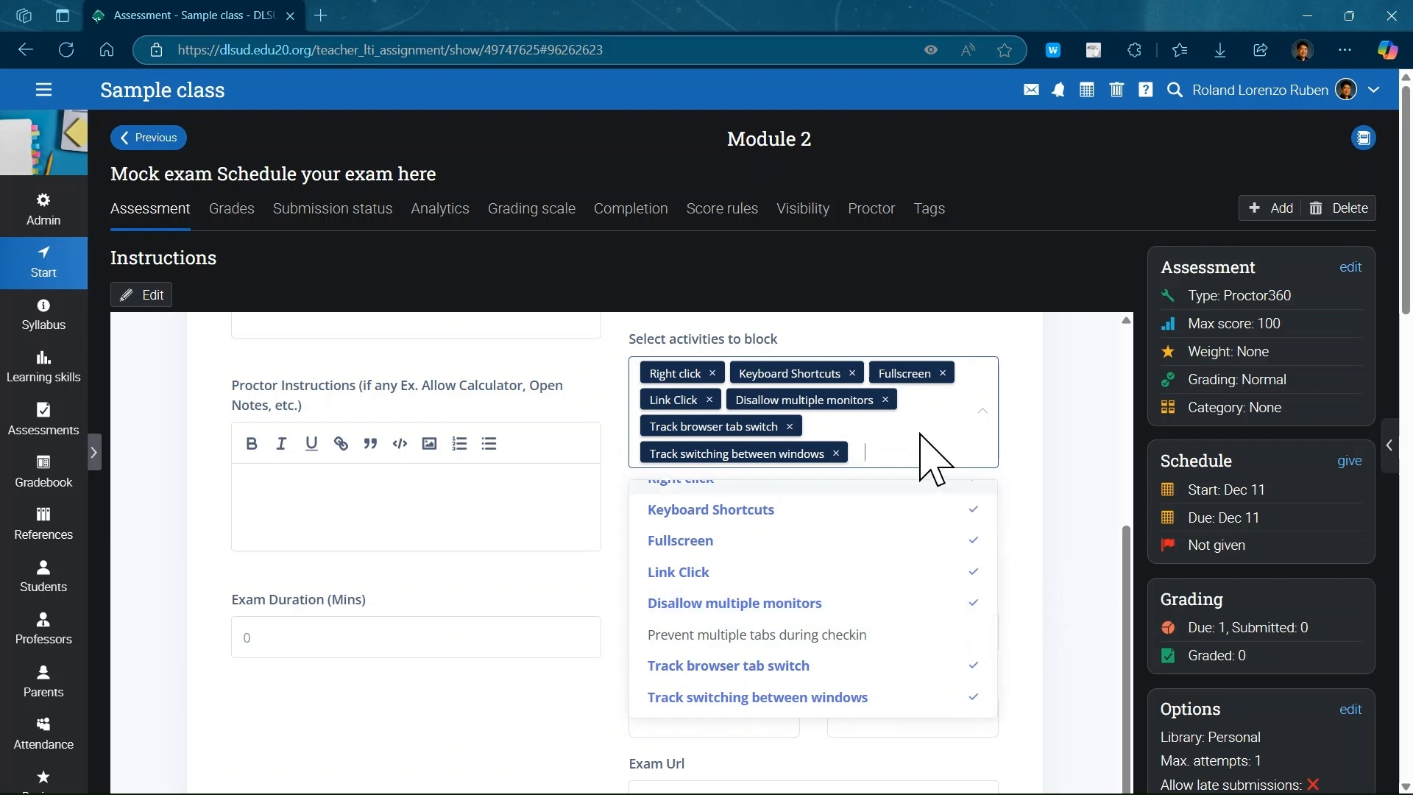
pyautogui.click(1026, 455)
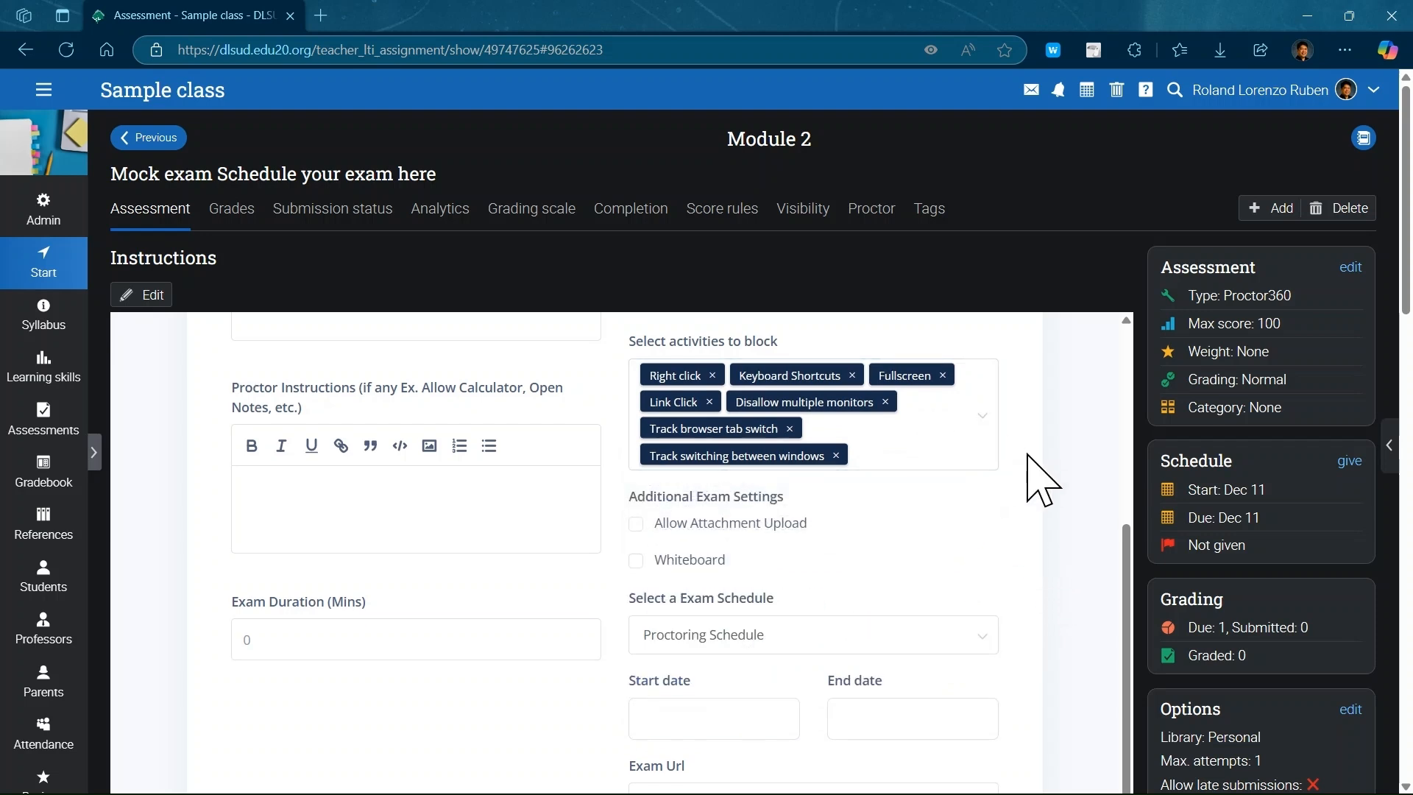
pyautogui.scroll(1, 1038, 480)
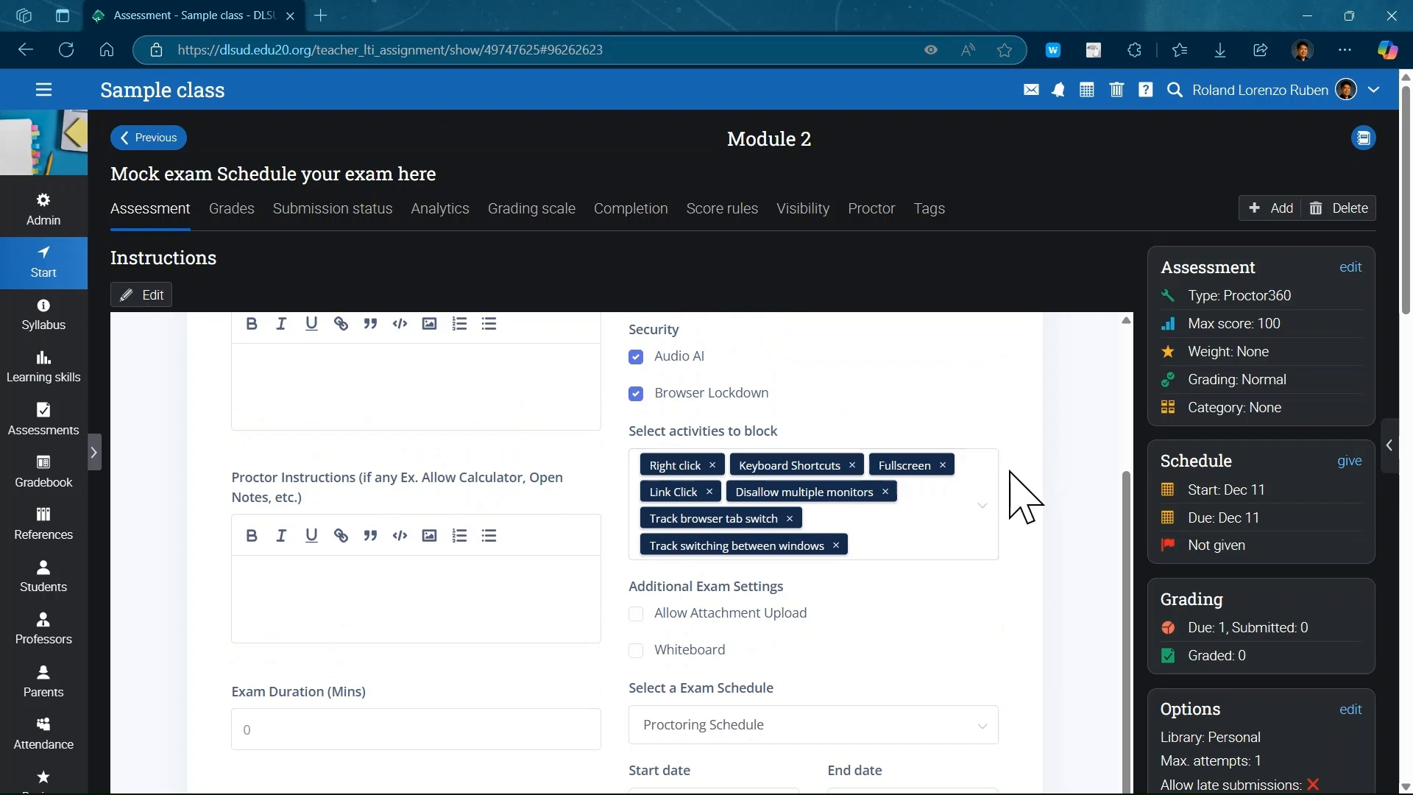
pyautogui.scroll(-1, 1024, 497)
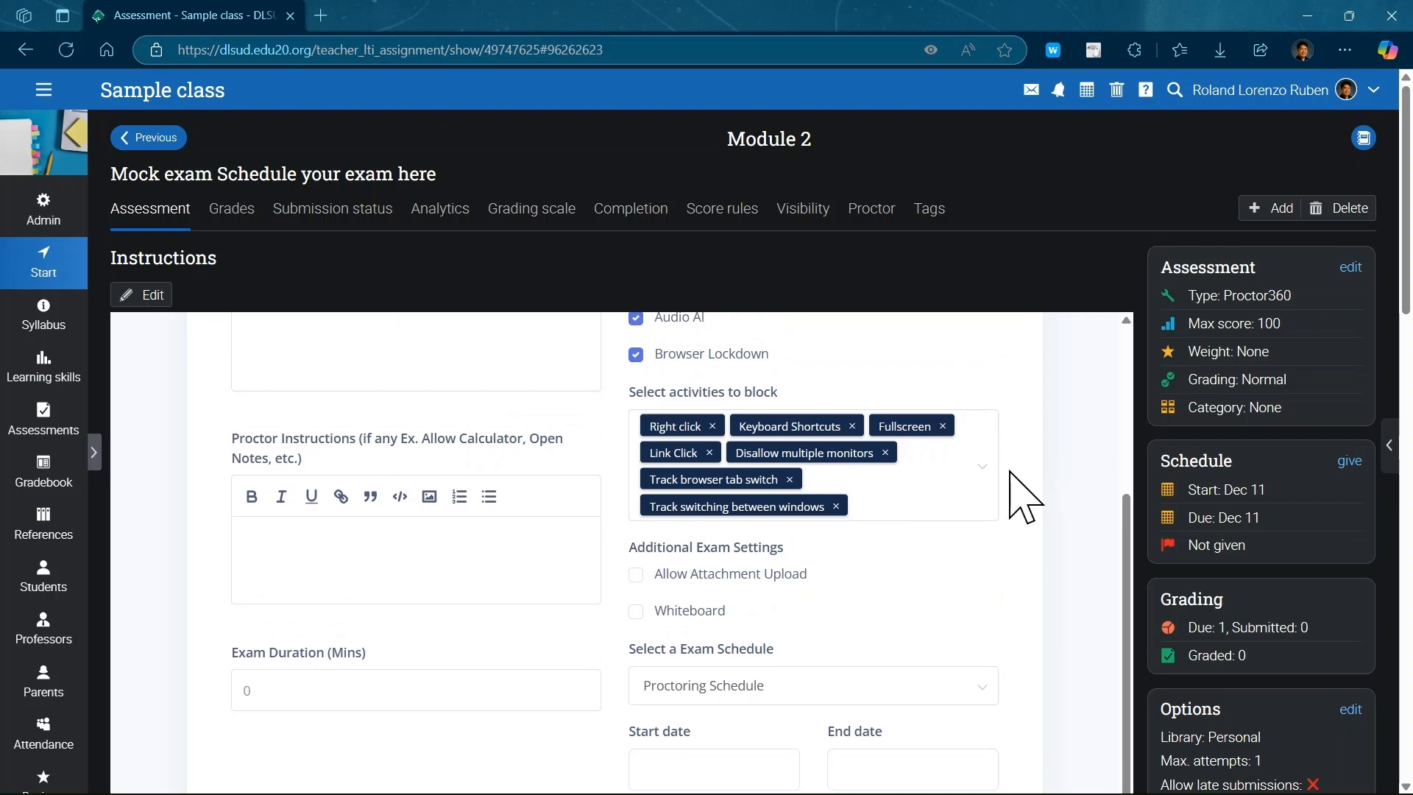
# Step: Set both the start date and the end date of the proctoring schedule to 2024-12-11
pyautogui.scroll(-3, 1025, 497)
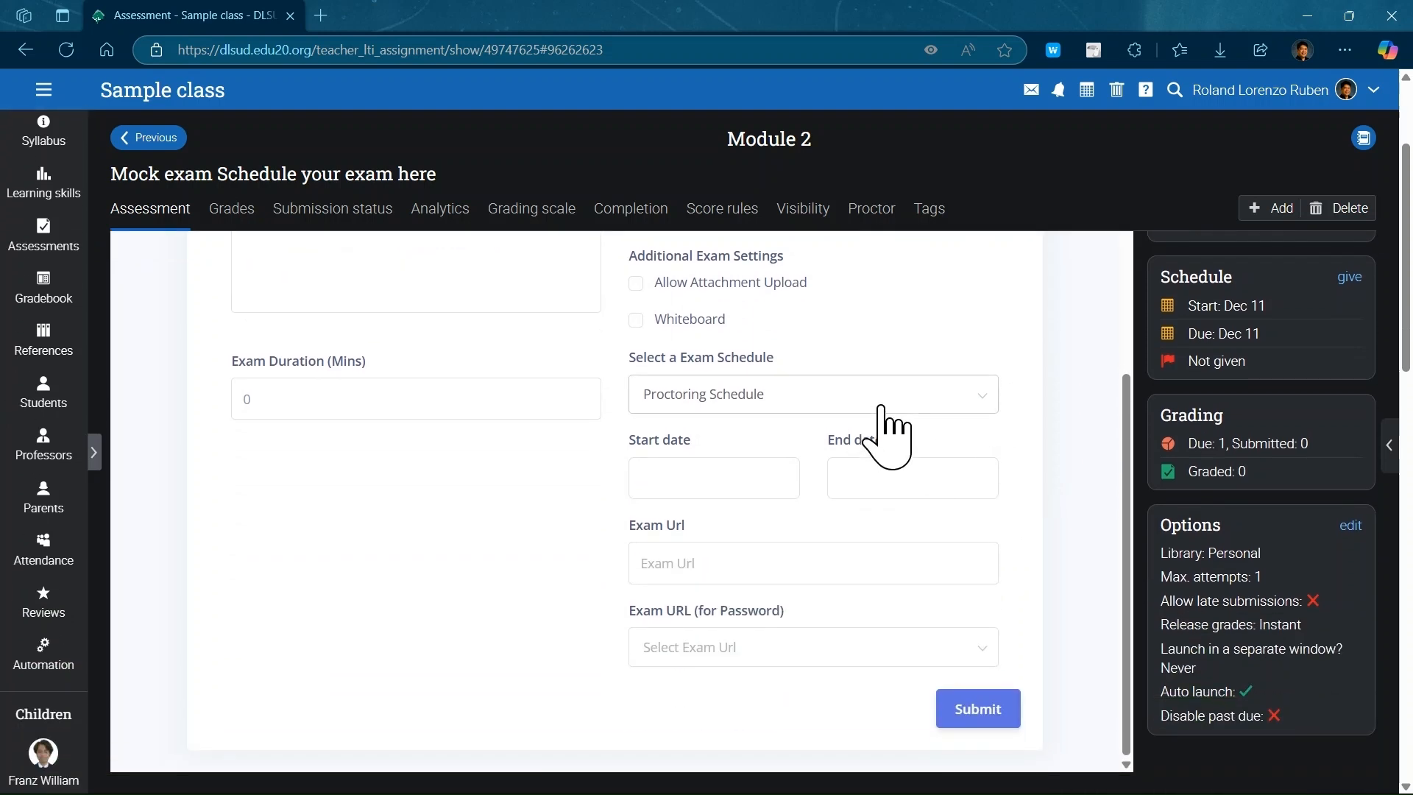
pyautogui.click(741, 484)
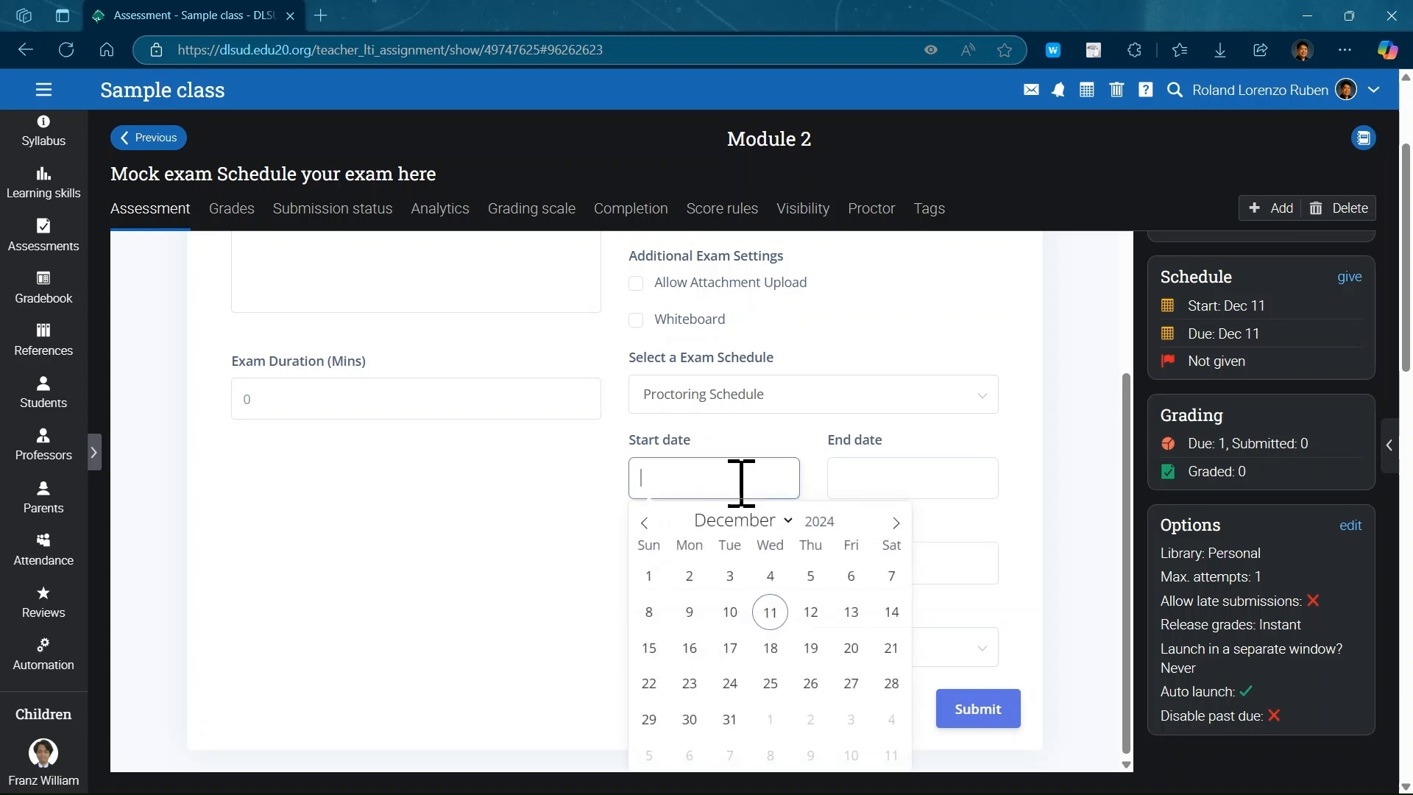
pyautogui.click(771, 615)
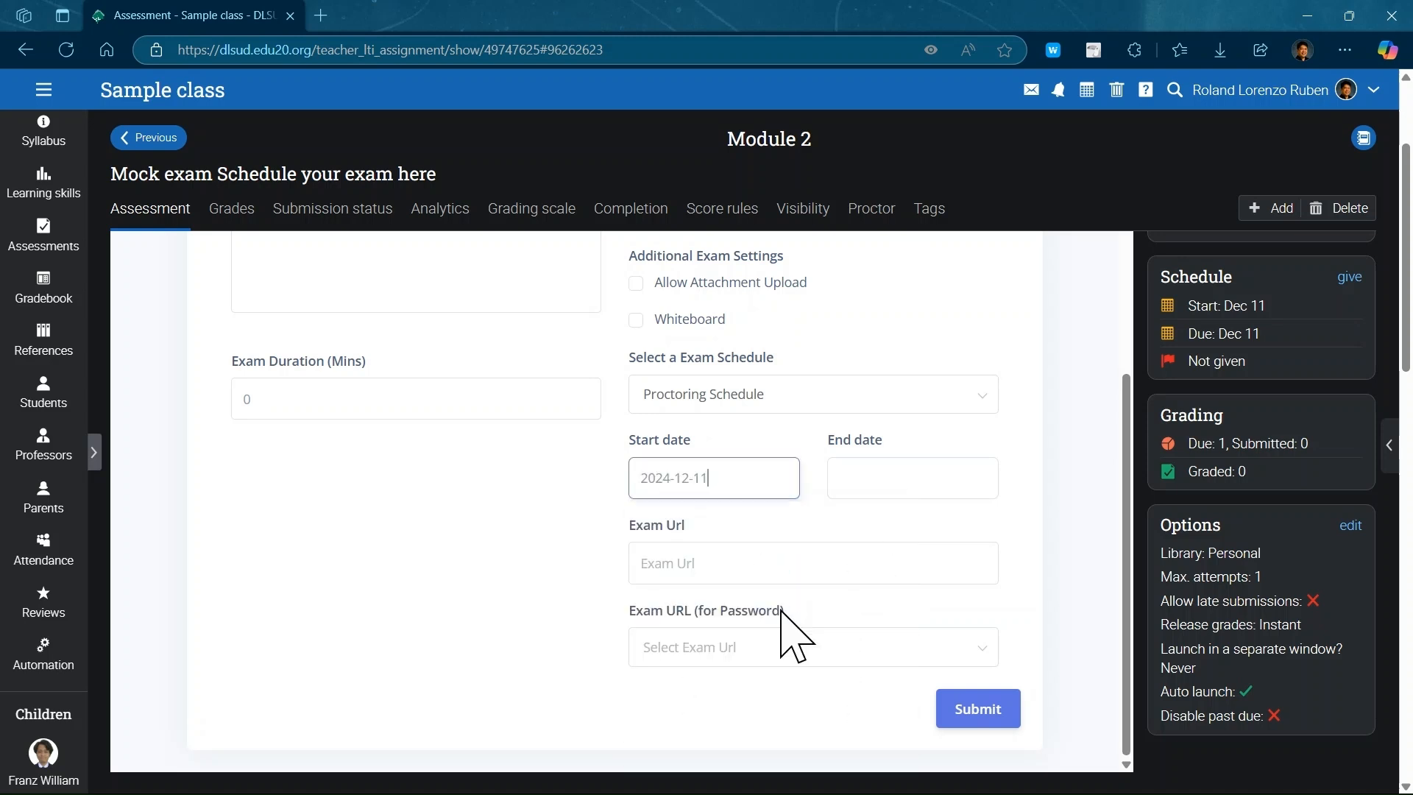
pyautogui.click(889, 482)
pyautogui.click(969, 612)
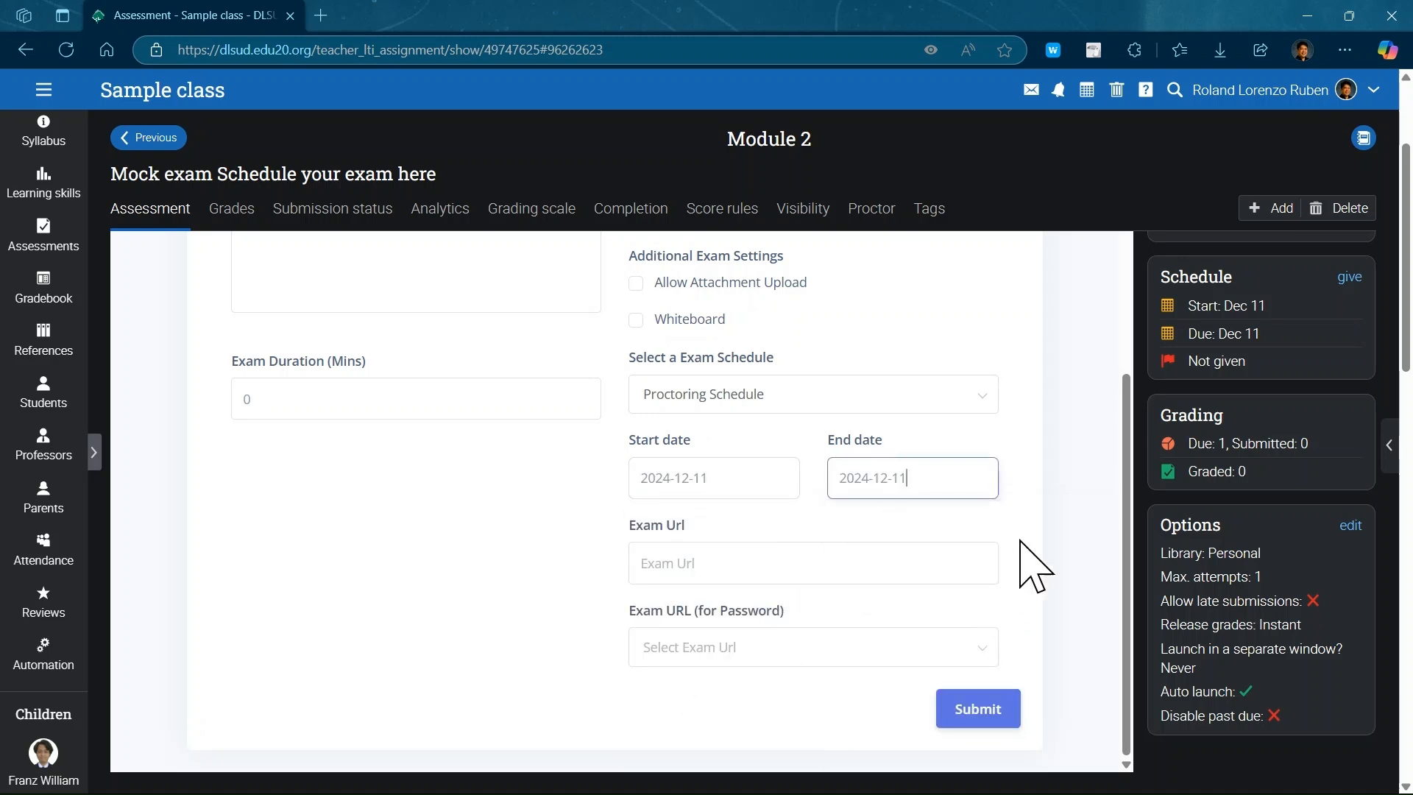
# Step: Duplicate the assessment's browser tab and open the Mock exam quiz of Module 2 in the copy to obtain its address
pyautogui.scroll(-3, 1030, 511)
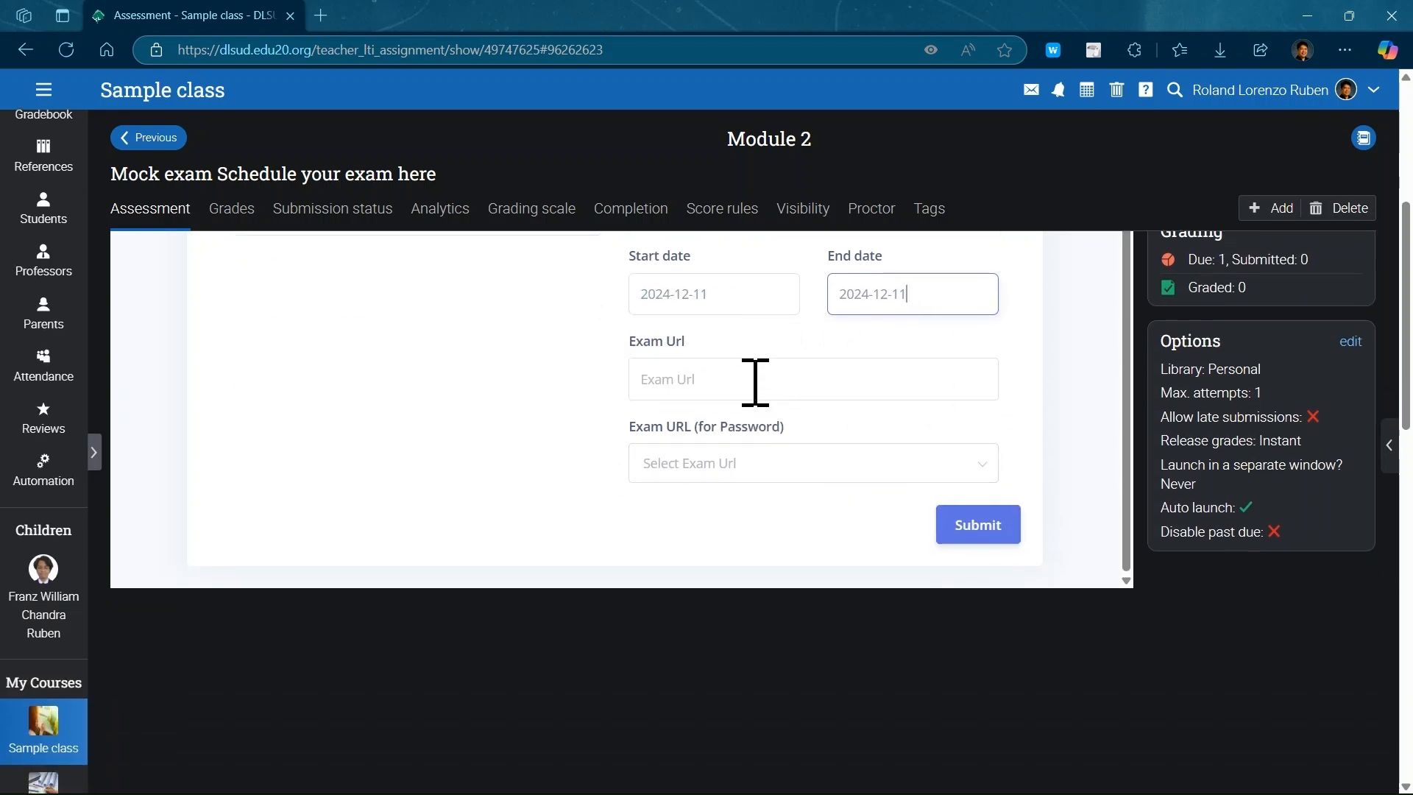
pyautogui.scroll(1, 765, 441)
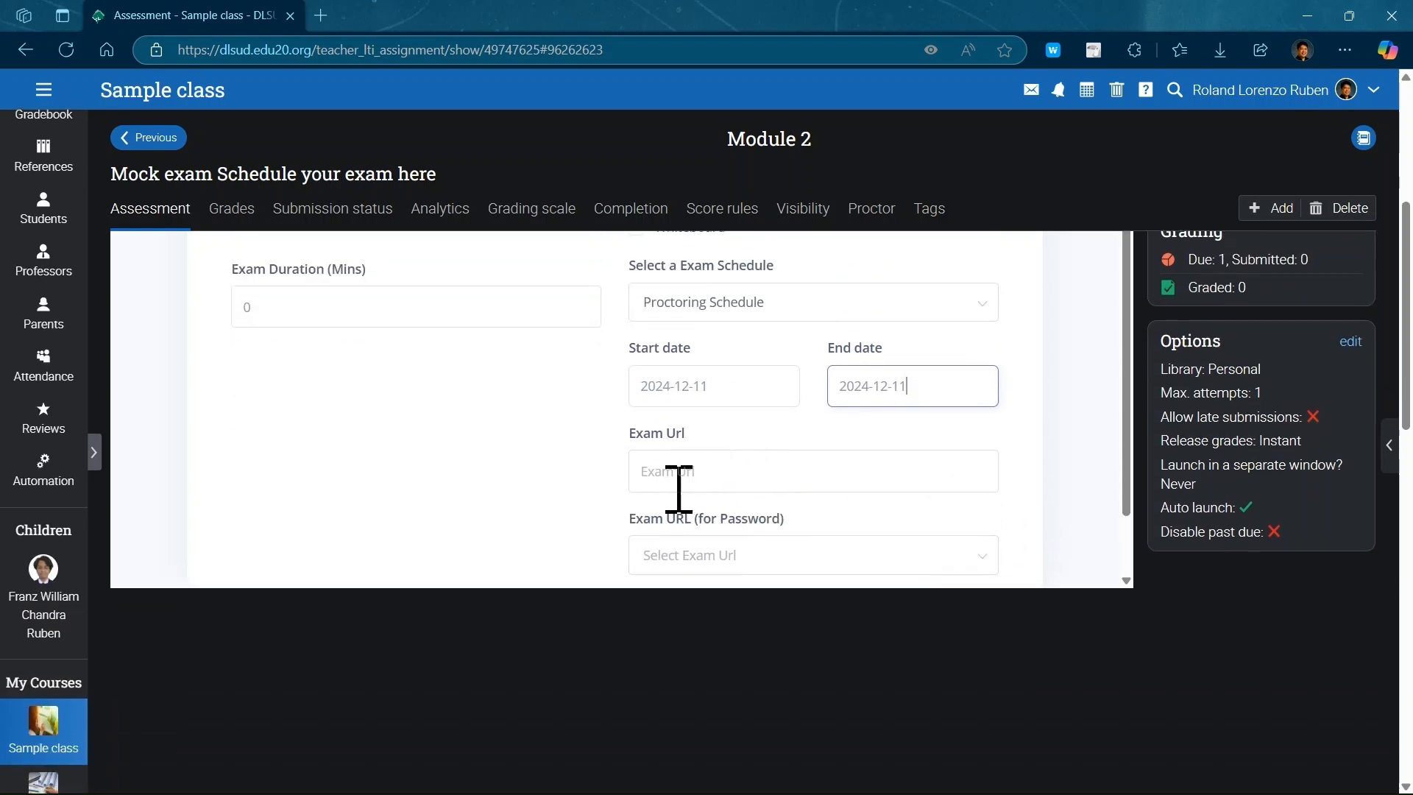
pyautogui.click(719, 479)
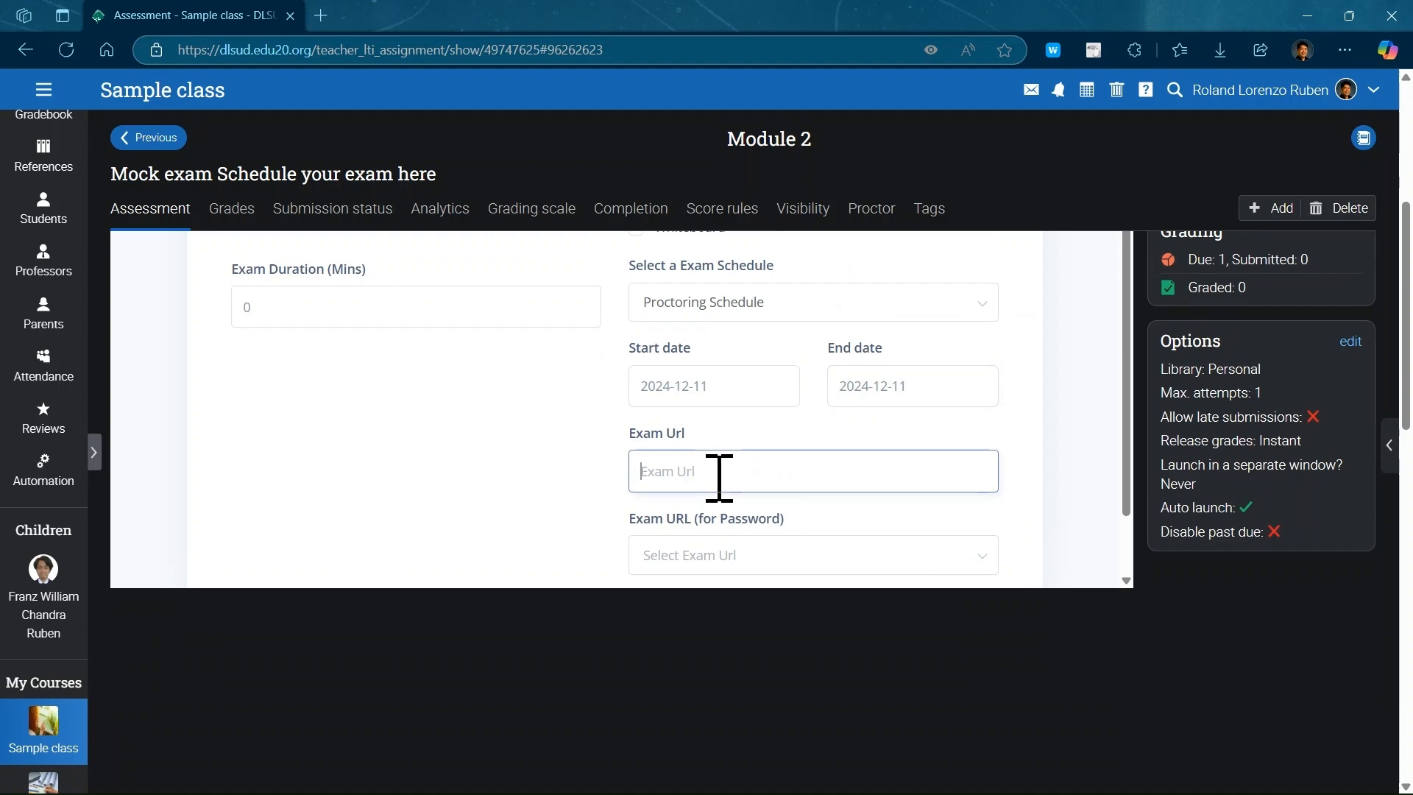
pyautogui.click(275, 126)
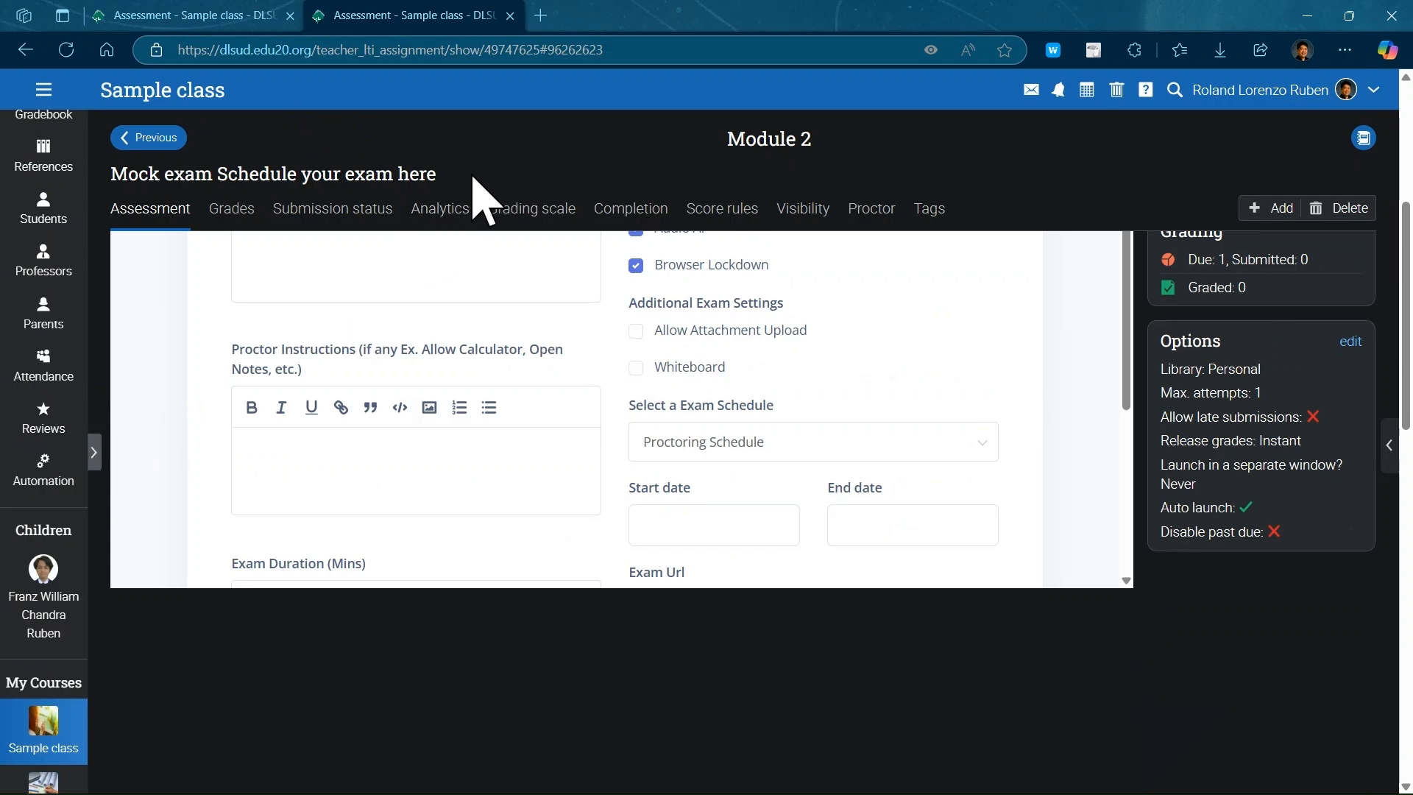
pyautogui.click(762, 142)
pyautogui.click(212, 476)
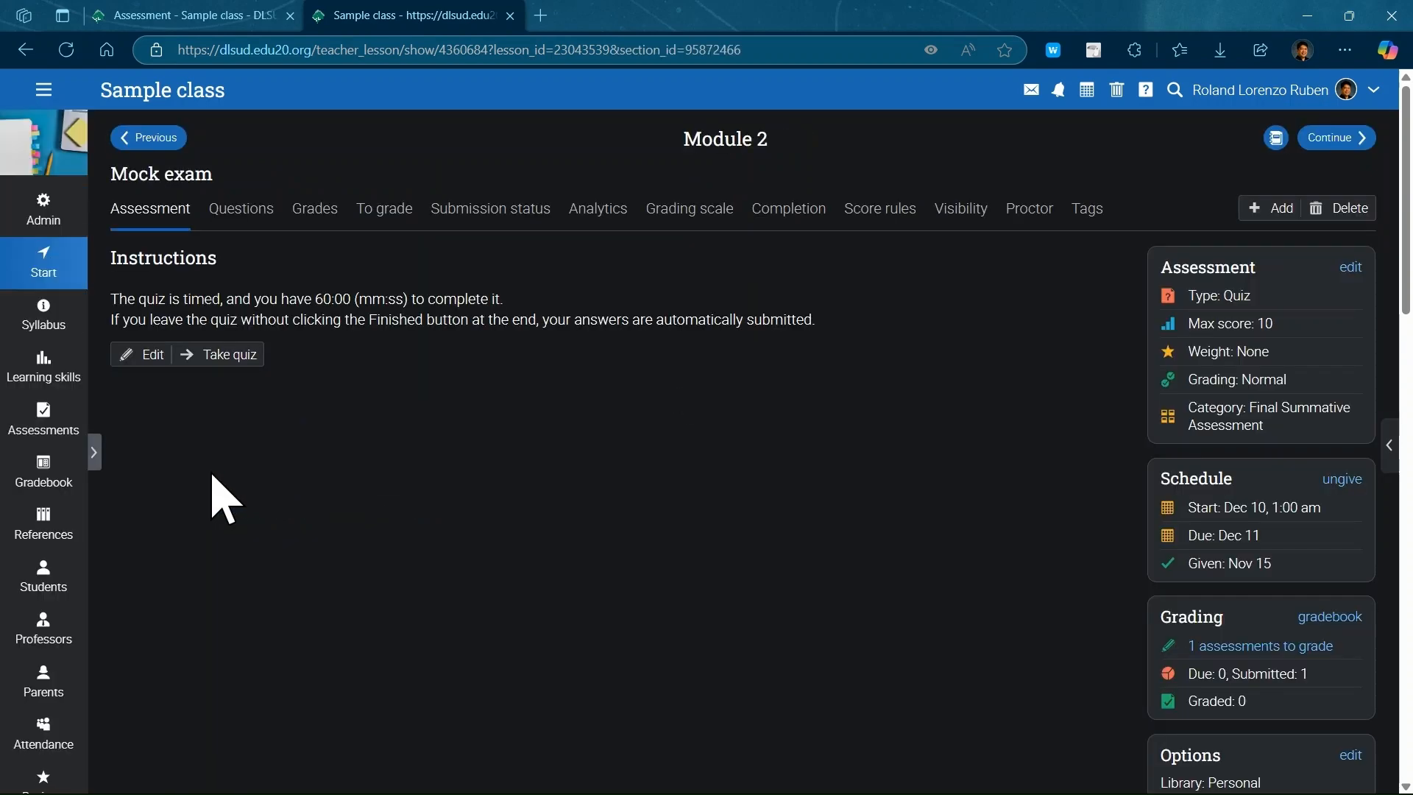
# Step: Copy the Mock exam page's web address into the Exam Url field of the Proctor360 exam setup
pyautogui.click(184, 15)
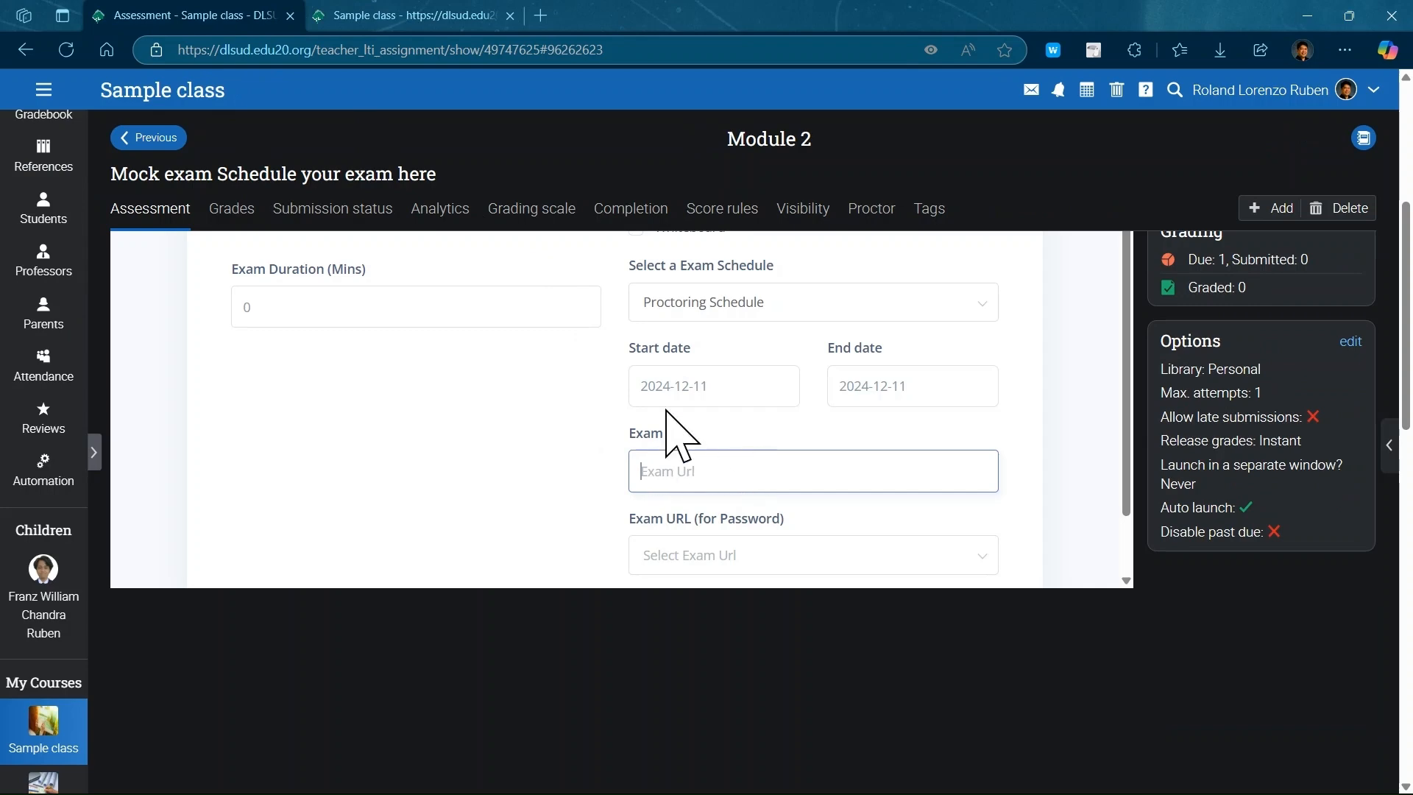
pyautogui.click(430, 15)
pyautogui.click(357, 50)
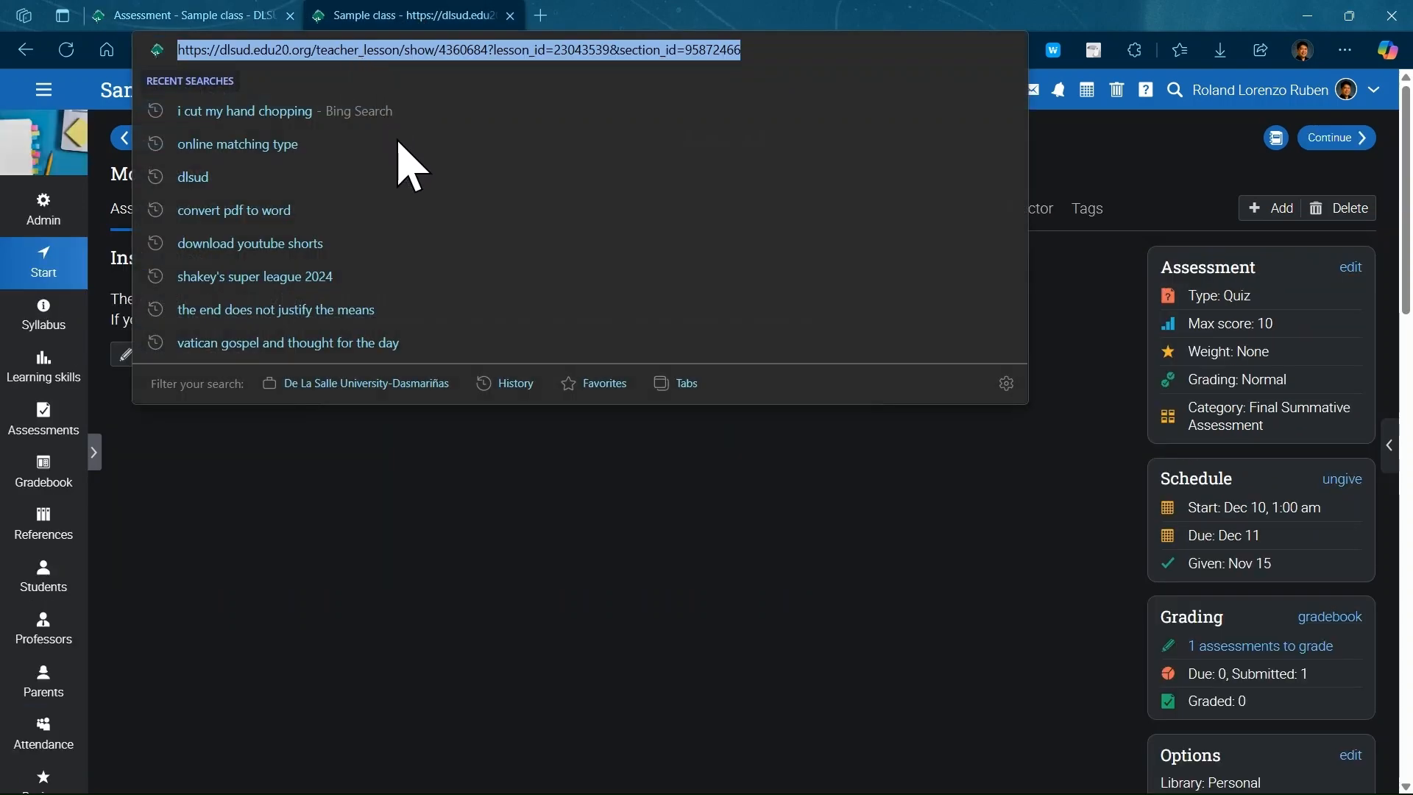
pyautogui.click(209, 20)
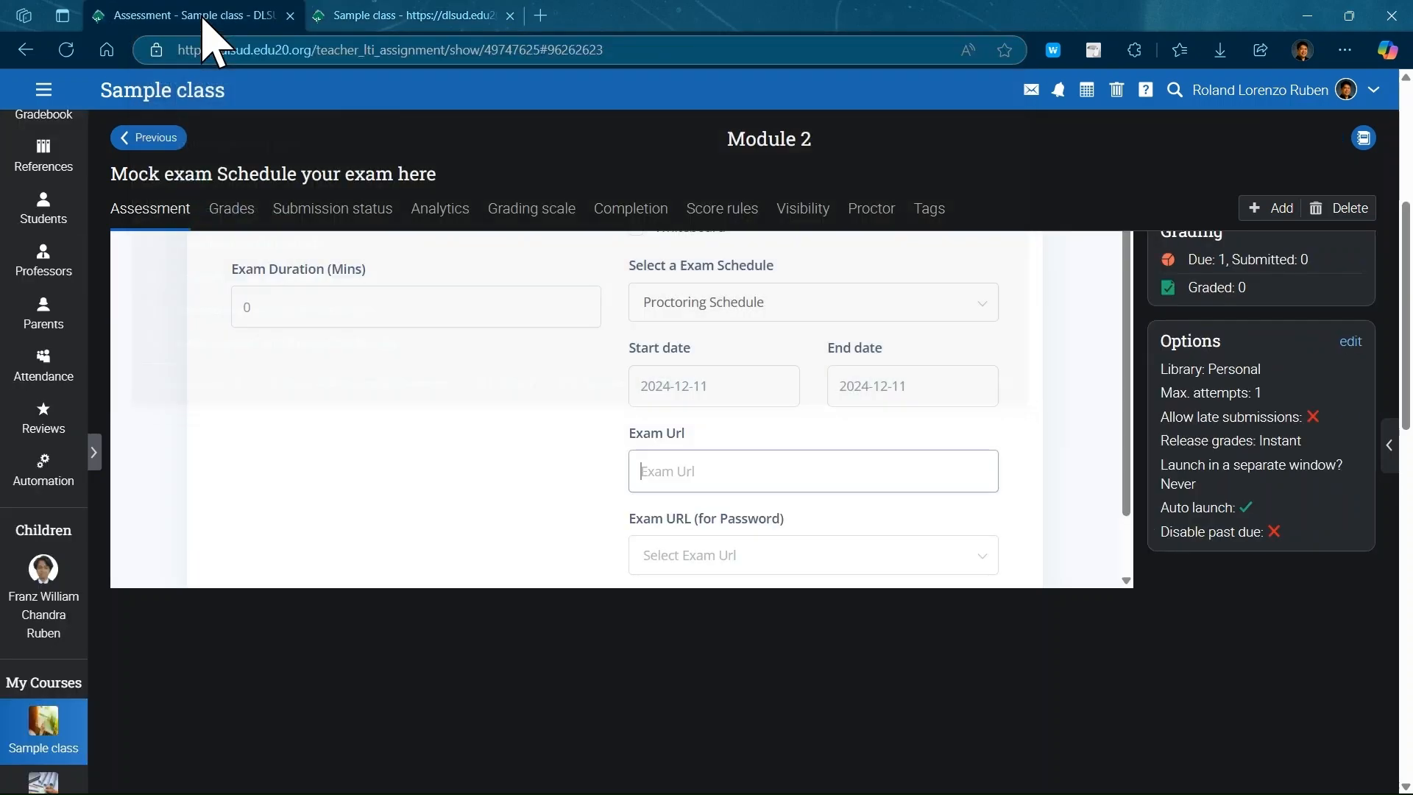
pyautogui.click(687, 480)
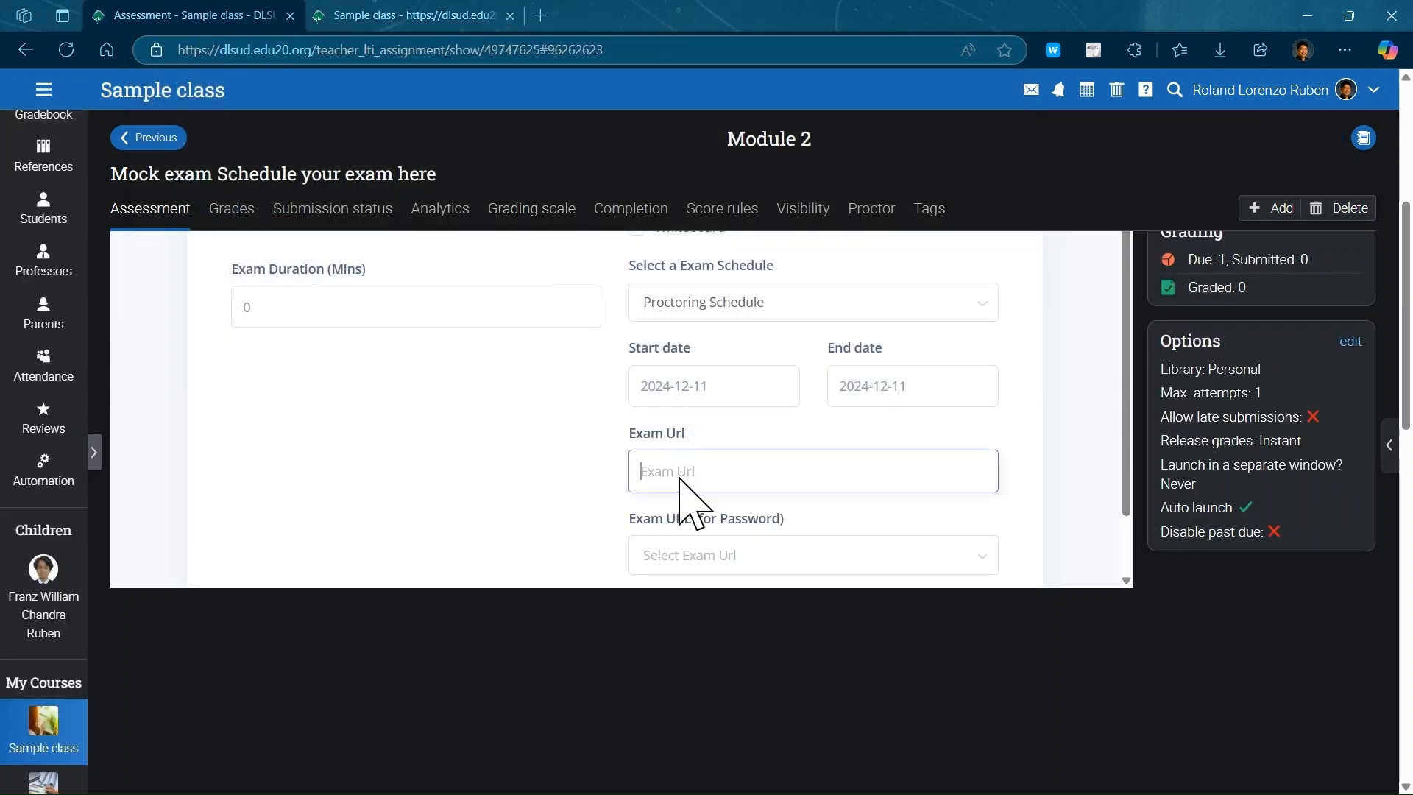
pyautogui.hotkey('ctrl', 'v')
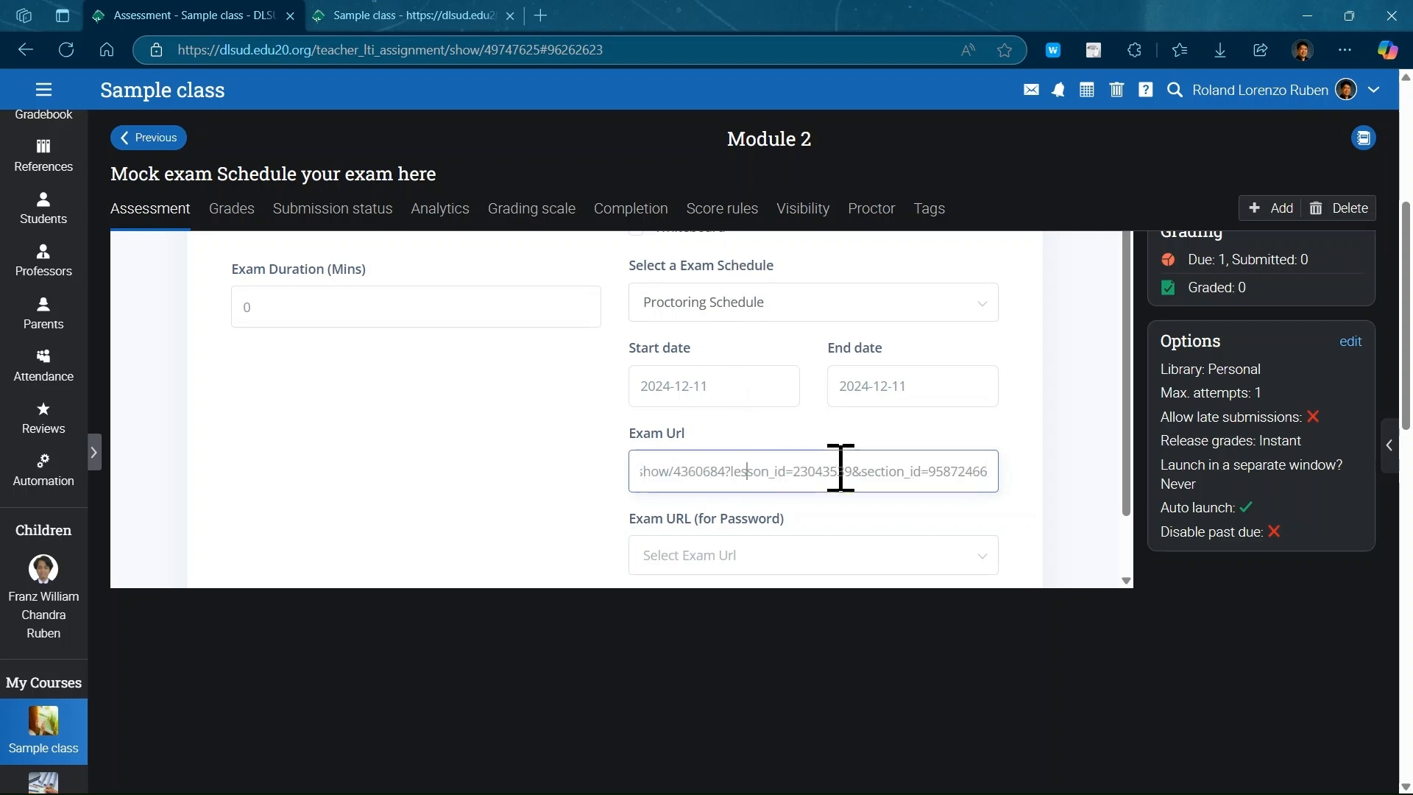
# Step: Replace "teacher" with "student" in the Exam Url so that its path reads student_lesson
pyautogui.press('Left')
pyautogui.press('Left')
pyautogui.press('Left')
pyautogui.press('Left')
pyautogui.press('Left')
pyautogui.press('Left')
pyautogui.press('Left')
pyautogui.press('Left')
pyautogui.press('Left')
pyautogui.press('Left')
pyautogui.press('Left')
pyautogui.press('Left')
pyautogui.press('Left')
pyautogui.press('Left')
pyautogui.press('Left')
pyautogui.press('Left')
pyautogui.press('Left')
pyautogui.press('Left')
pyautogui.press('Left')
pyautogui.press('Left')
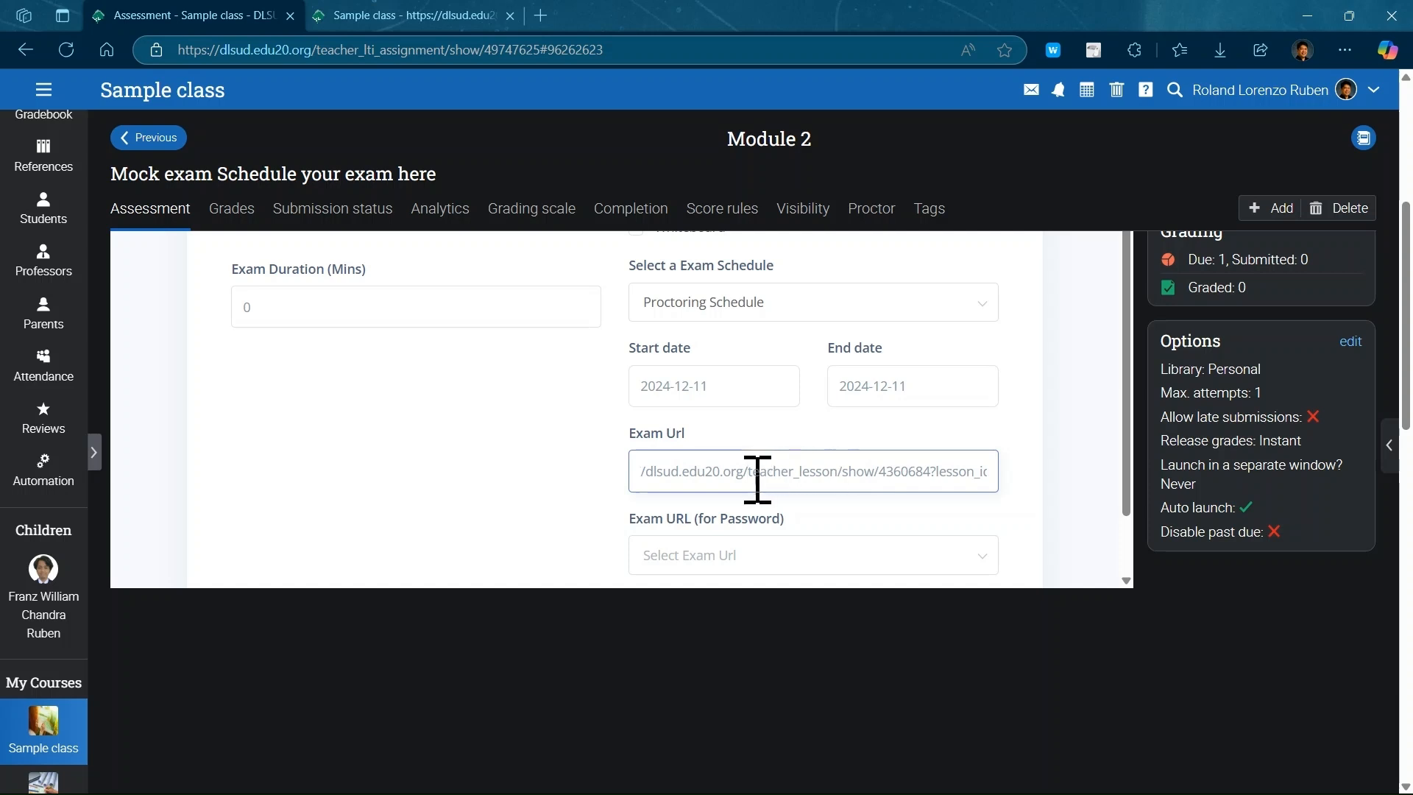
pyautogui.moveTo(766, 473); pyautogui.dragTo(794, 471)
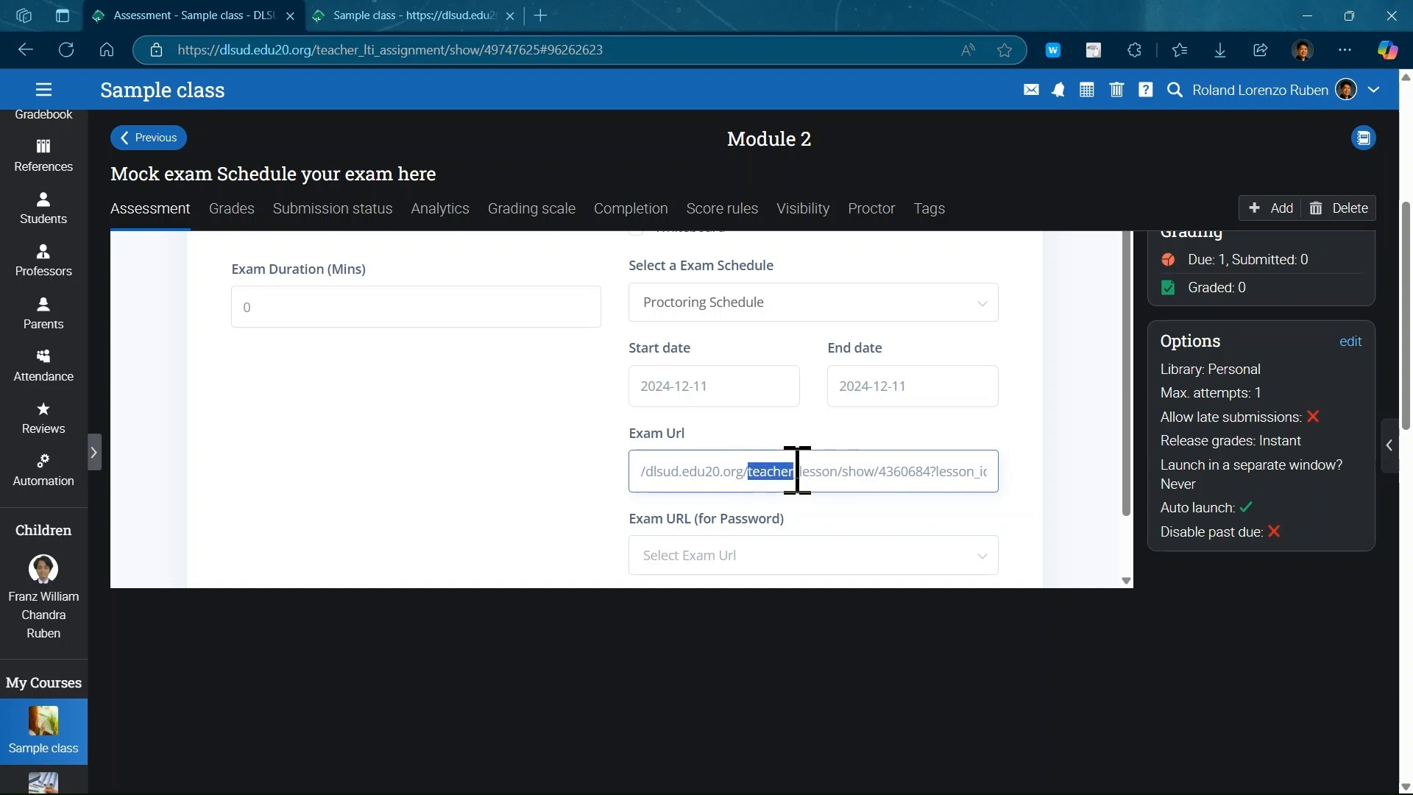
pyautogui.write('student')
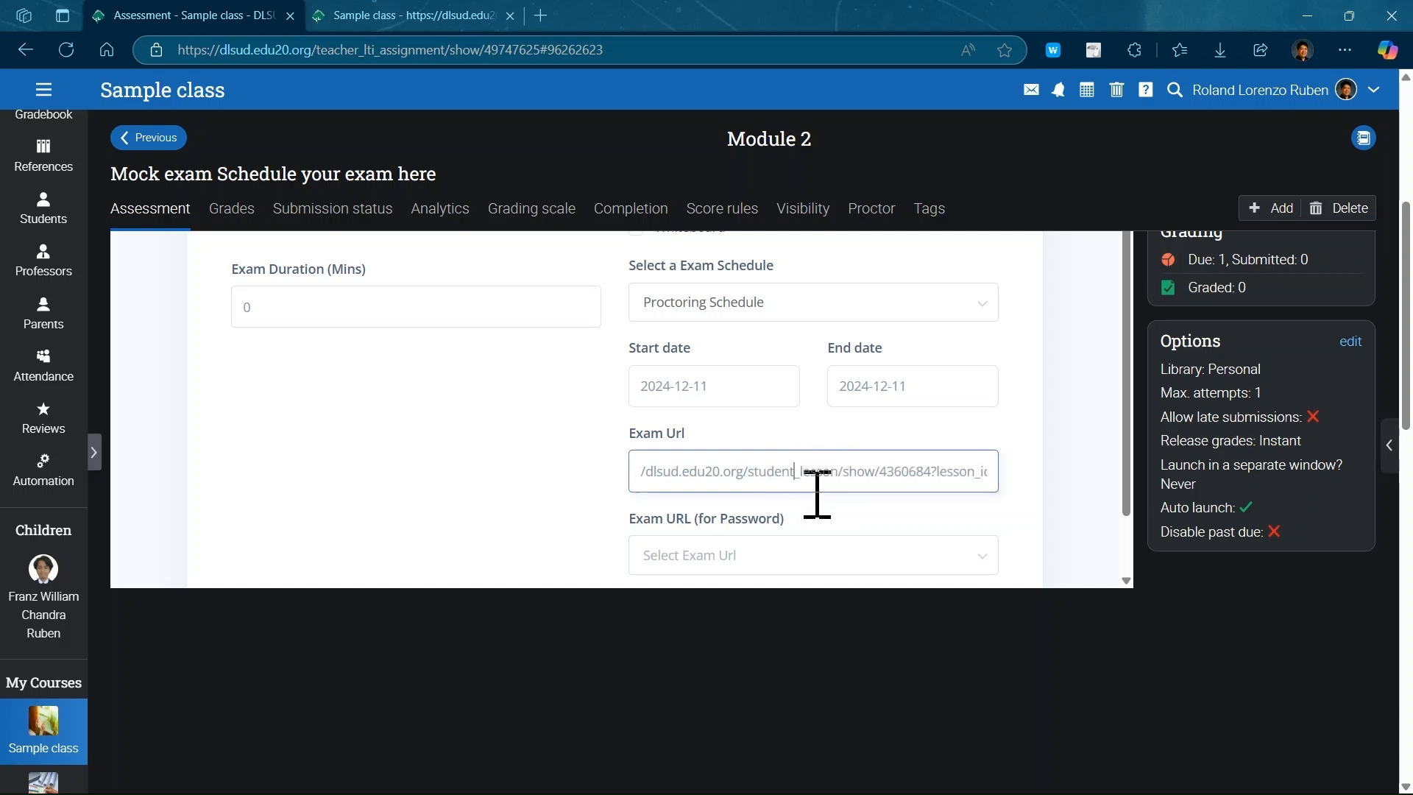
pyautogui.moveTo(752, 475); pyautogui.dragTo(781, 474)
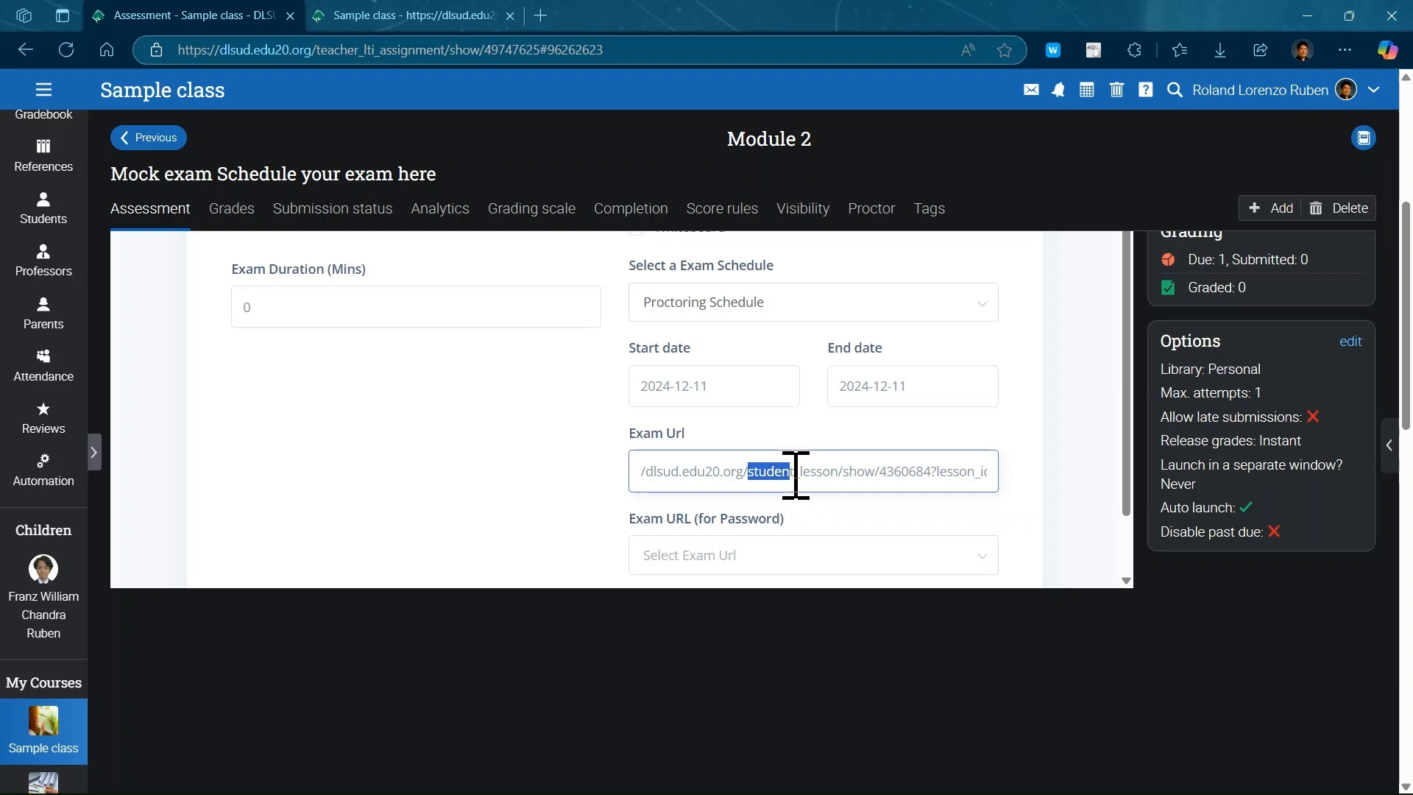
pyautogui.click(877, 527)
pyautogui.scroll(-1, 883, 541)
pyautogui.click(751, 466)
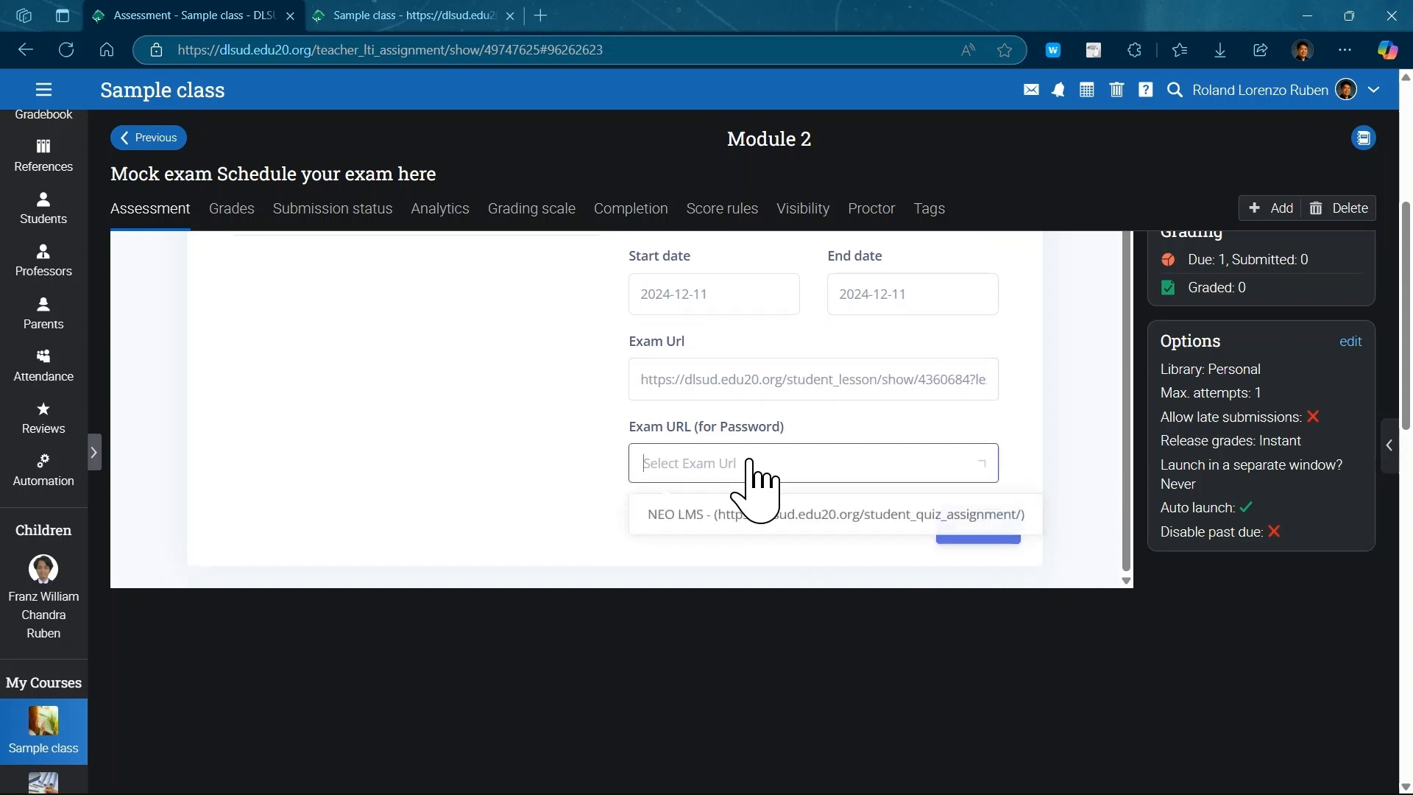
pyautogui.click(739, 524)
pyautogui.scroll(-1, 843, 462)
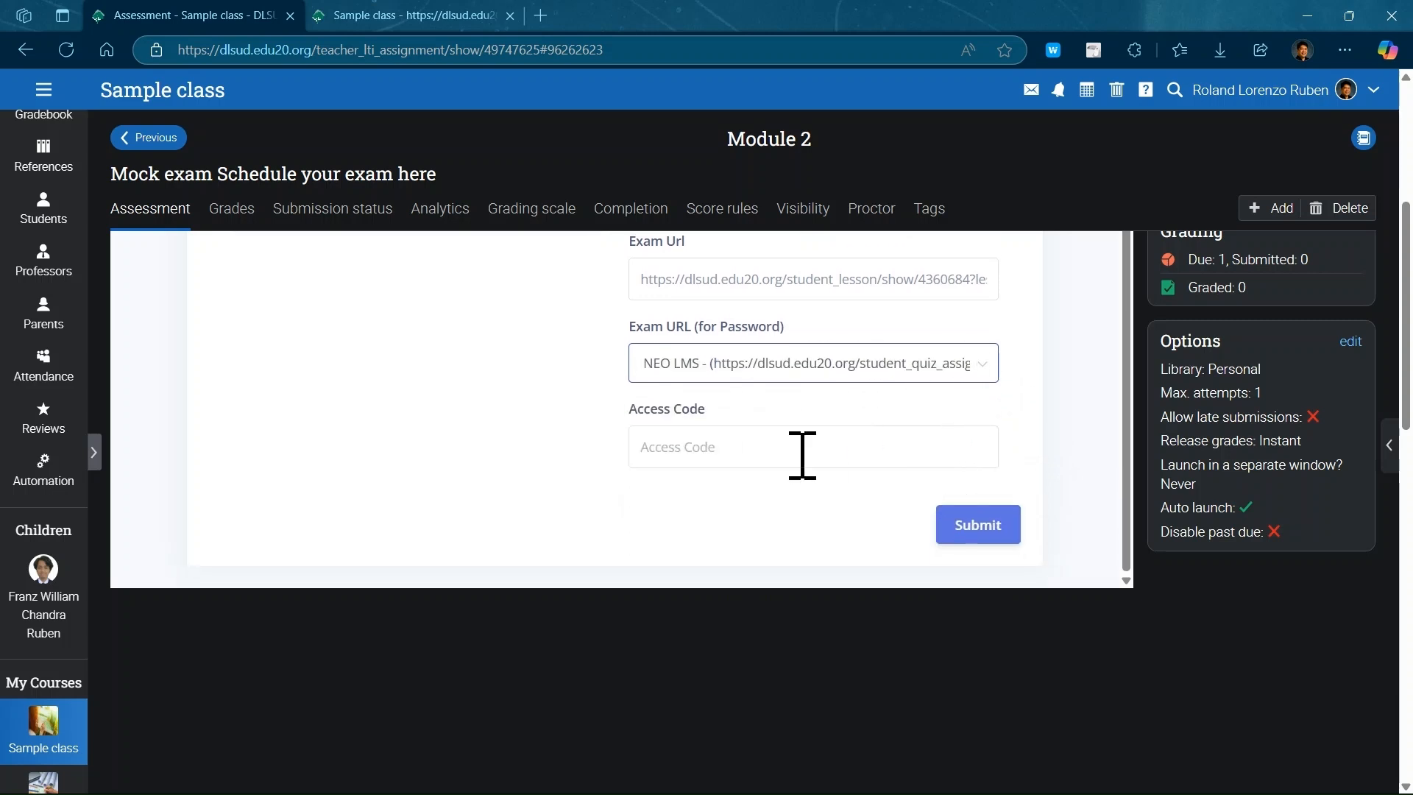
# Step: Copy the access code from the Mock exam's Proctor settings and paste it into the Access Code field of the exam setup
pyautogui.click(412, 23)
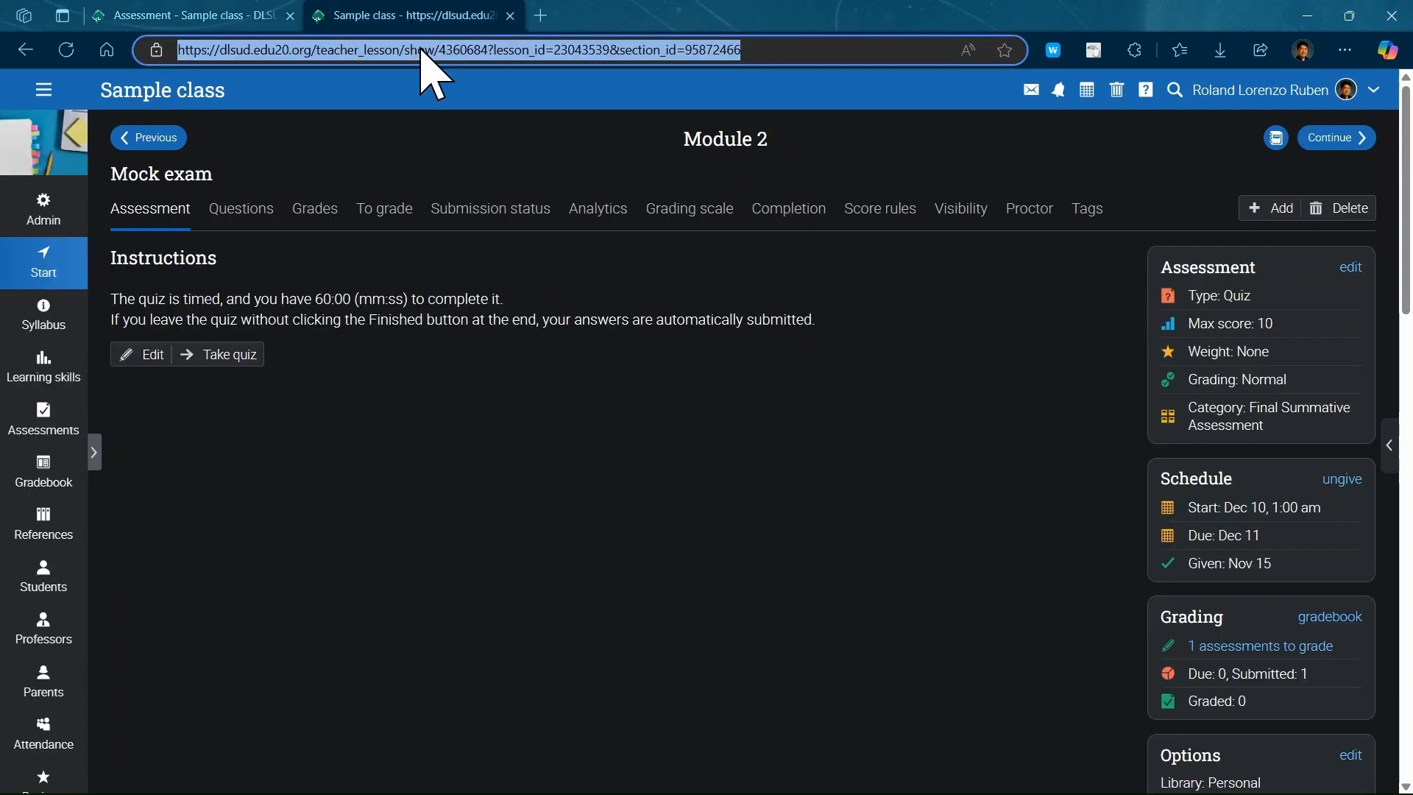
pyautogui.click(1029, 214)
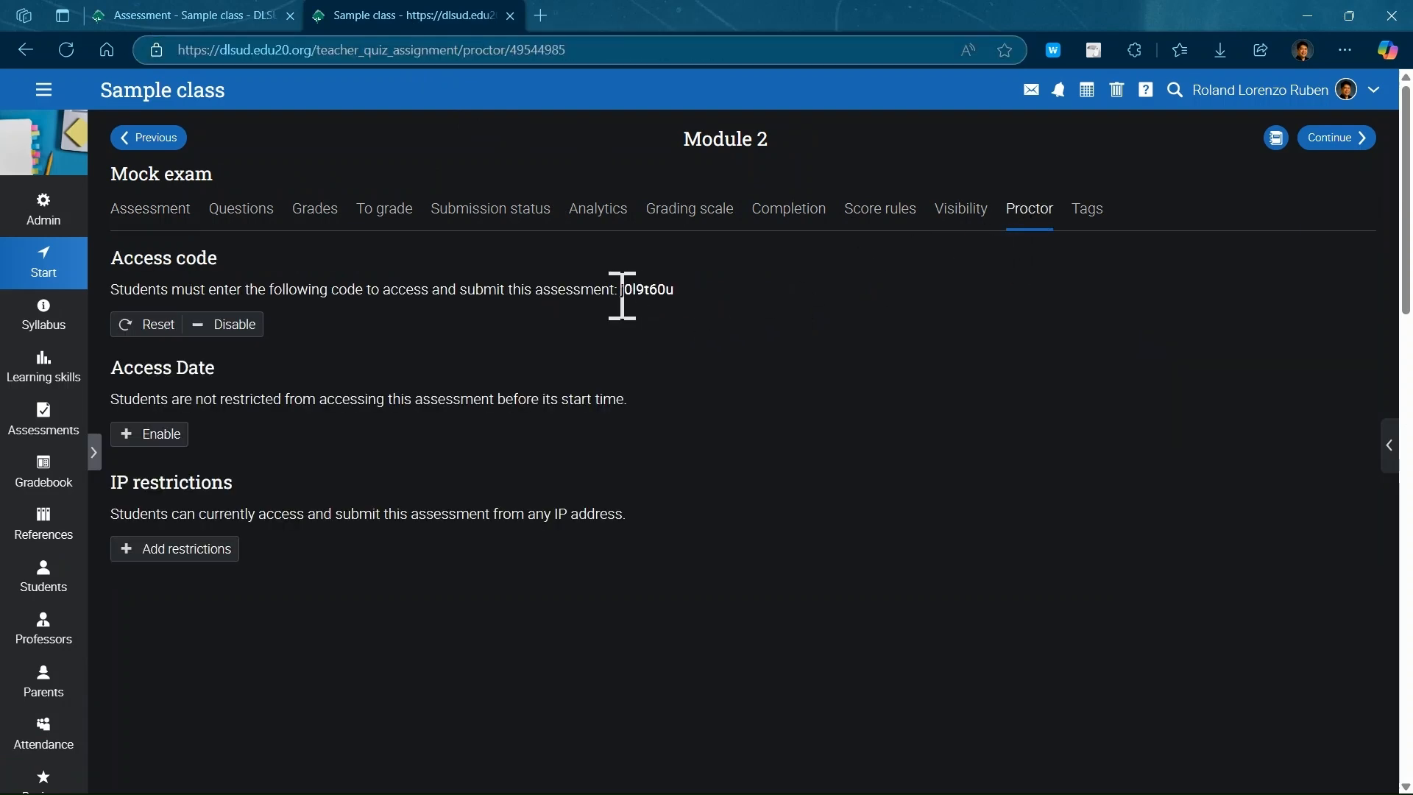
pyautogui.moveTo(625, 294); pyautogui.dragTo(677, 293)
pyautogui.hotkey('ctrl', 'c')
pyautogui.click(203, 16)
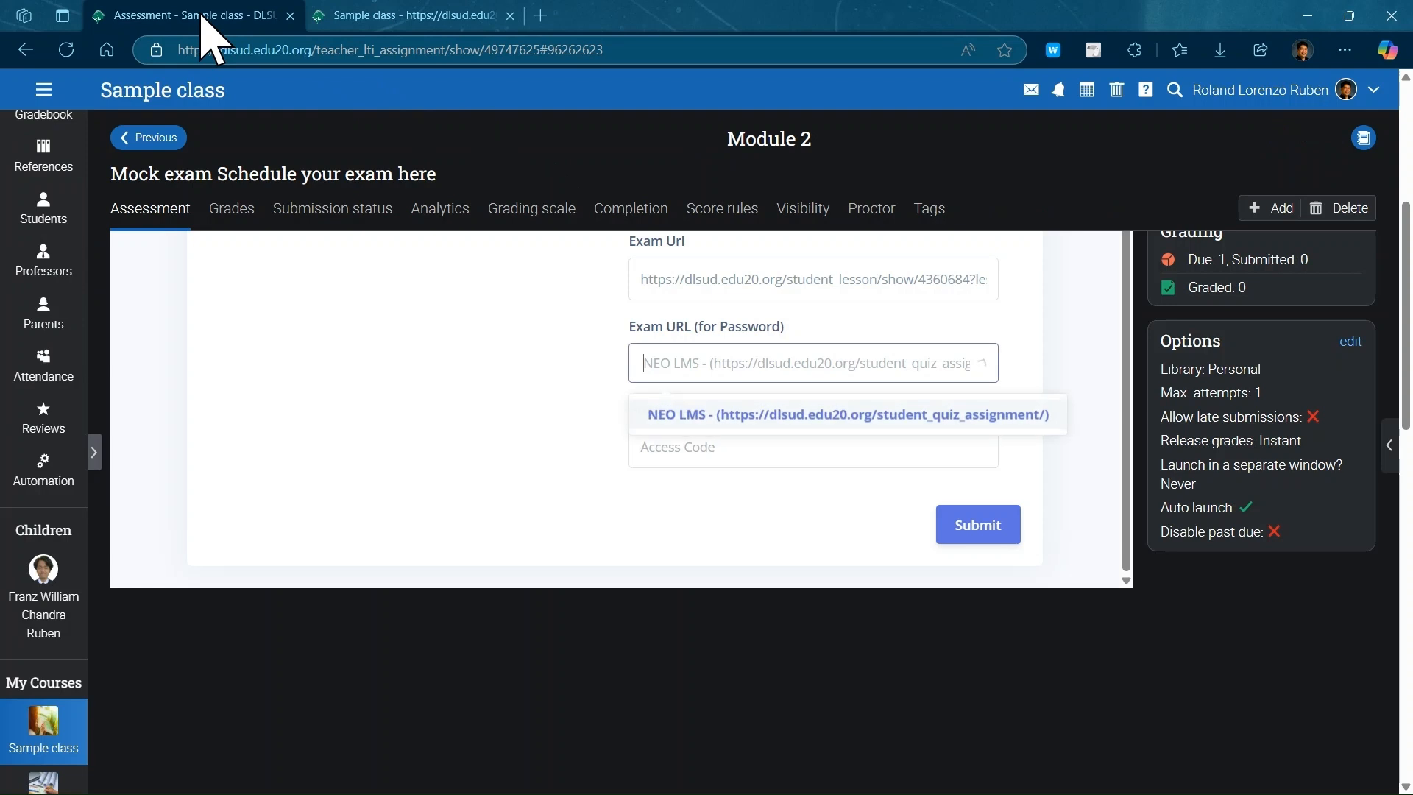
pyautogui.click(689, 452)
pyautogui.hotkey('ctrl', 'v')
# Step: Set the exam duration to 60 minutes
pyautogui.scroll(5, 757, 520)
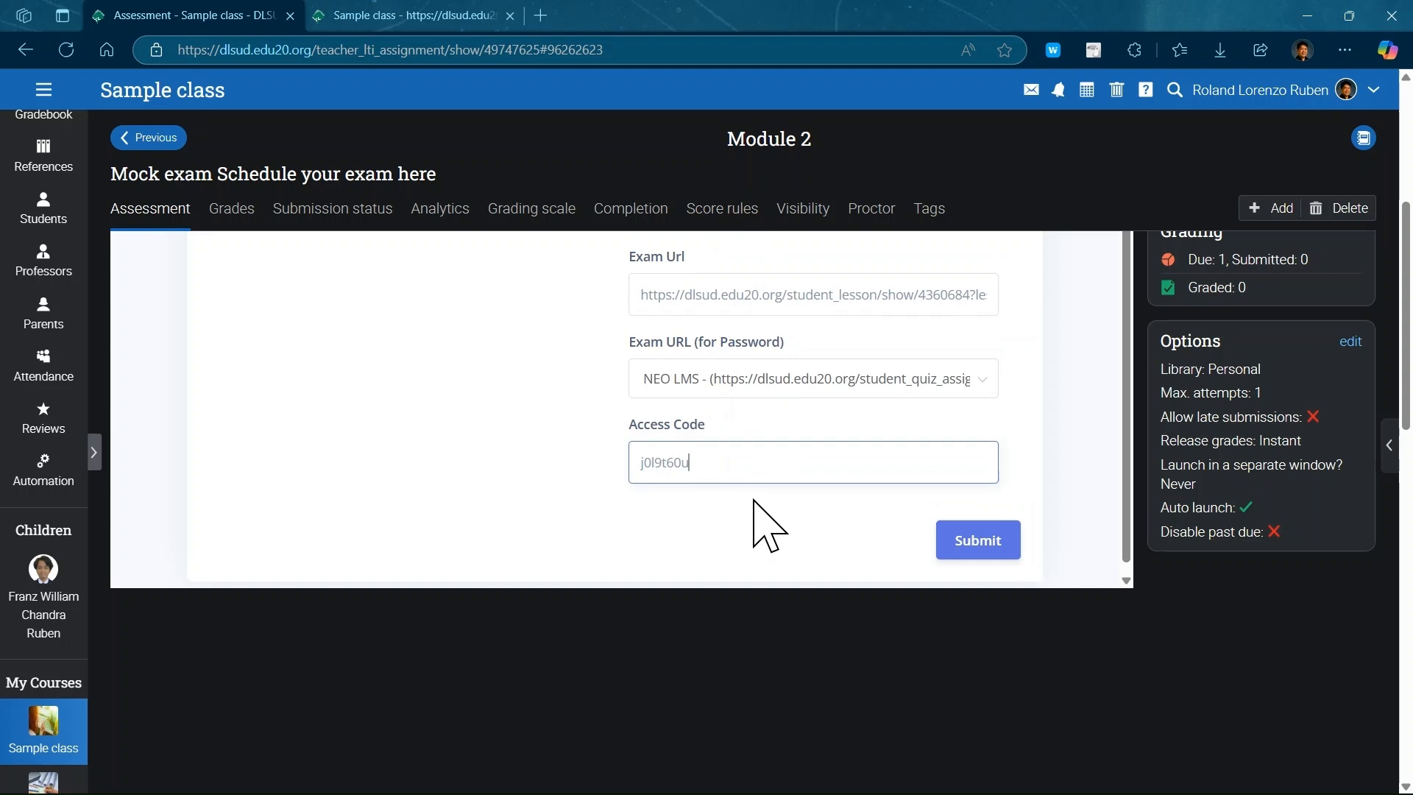
pyautogui.click(314, 483)
pyautogui.press('BackSpace')
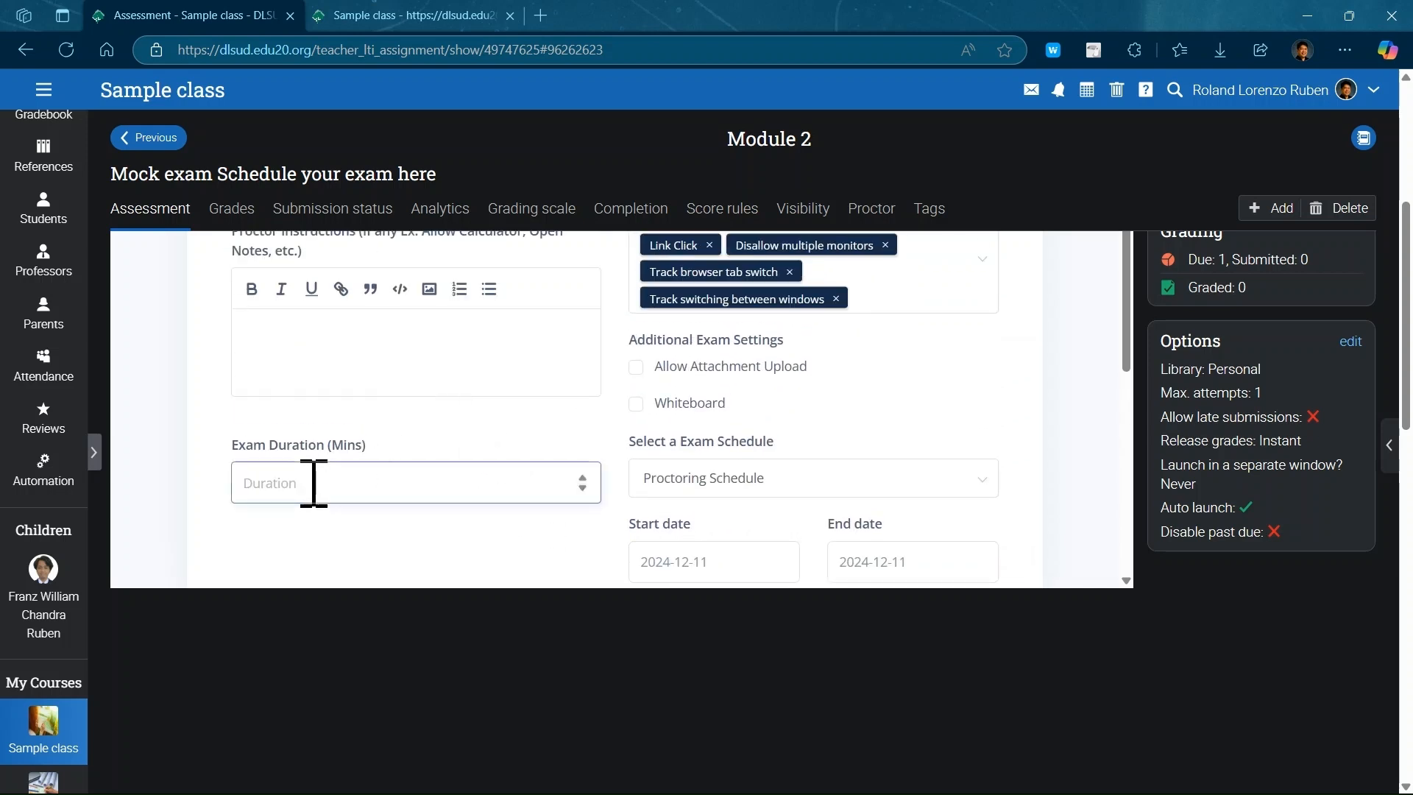
pyautogui.write('60')
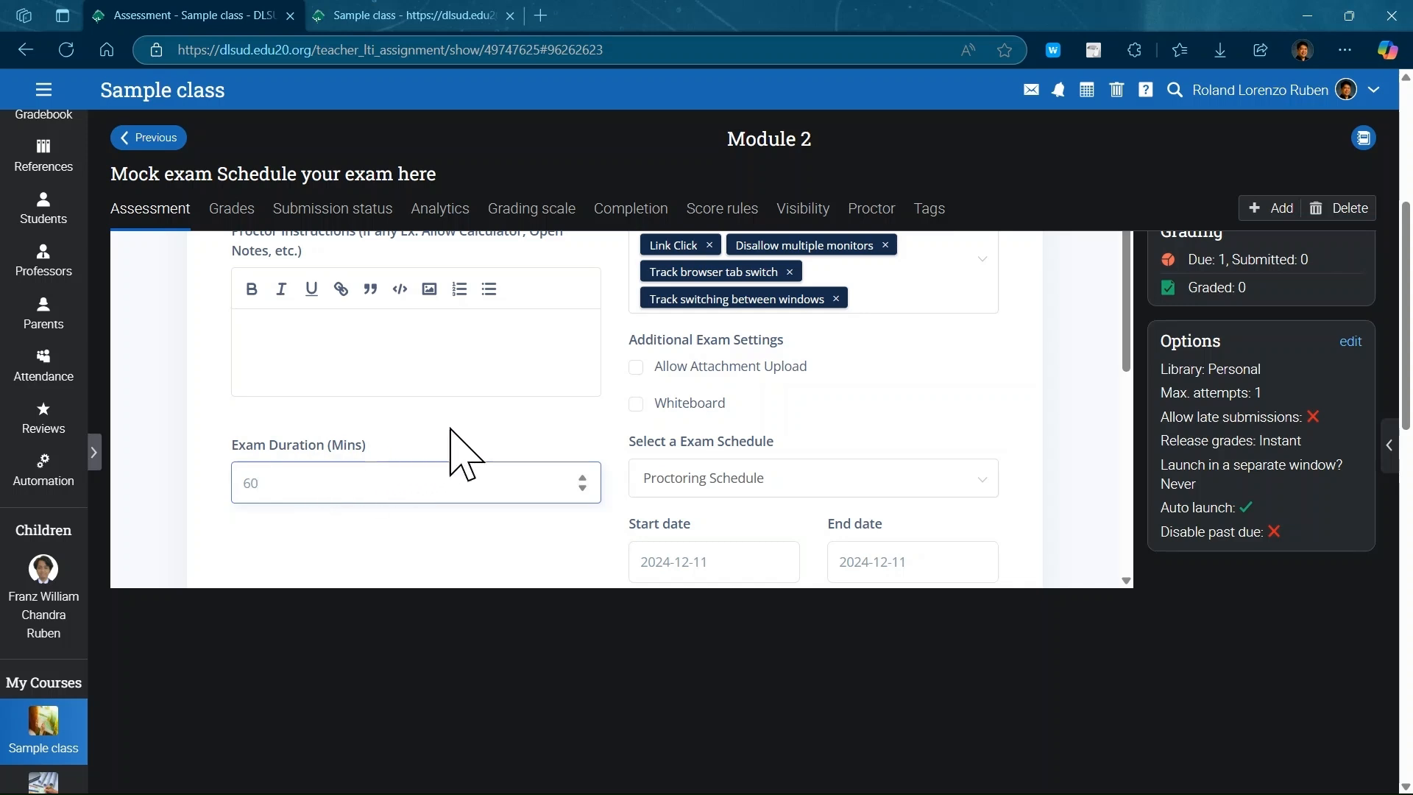
# Step: Enter the student instructions "Make sure your internet is stable, your mic and camera are working properly."
pyautogui.scroll(1, 454, 441)
pyautogui.scroll(5, 455, 429)
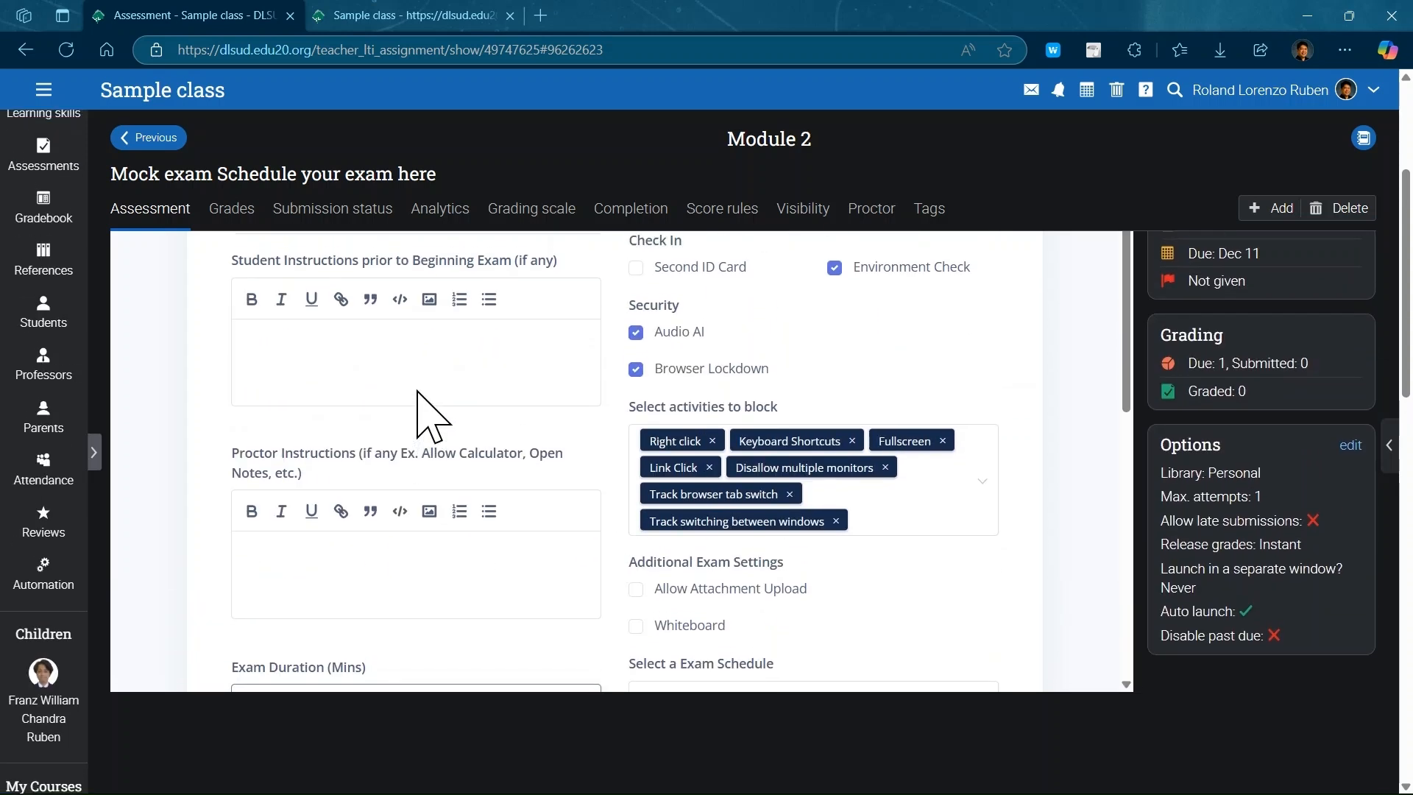
pyautogui.click(369, 450)
pyautogui.write('Make sure your ')
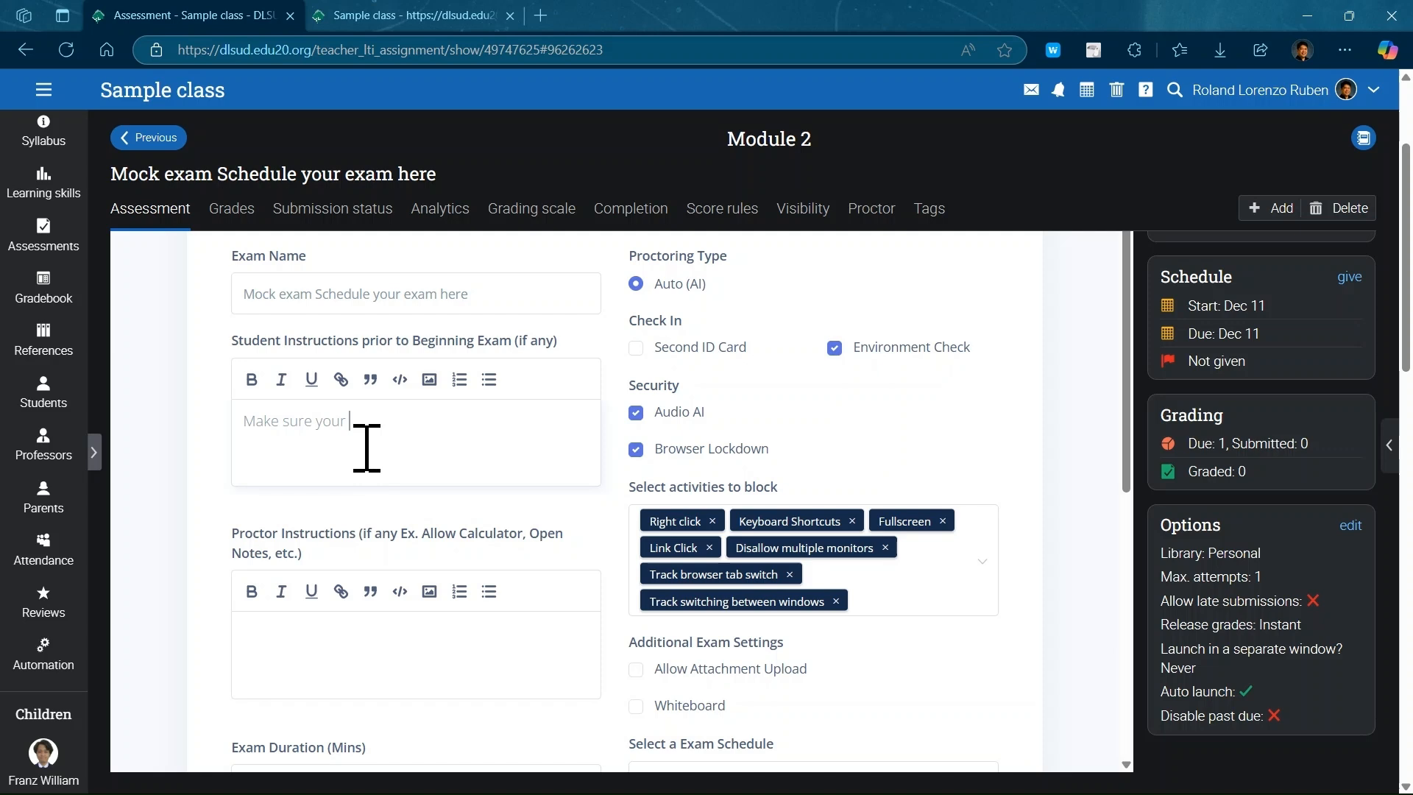
pyautogui.write('ins')
pyautogui.write('ernet is stable, your mic and')
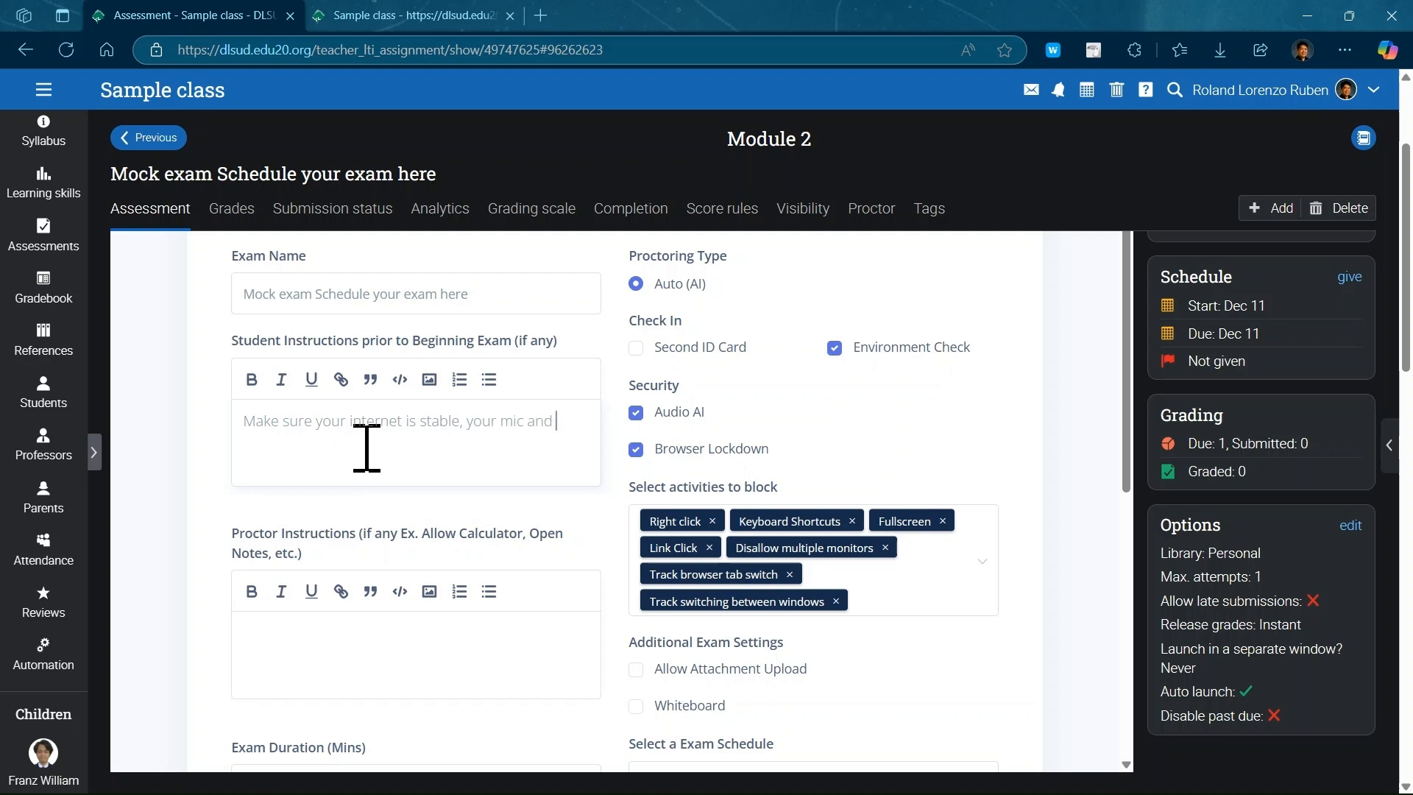
pyautogui.write('era are working properly.')
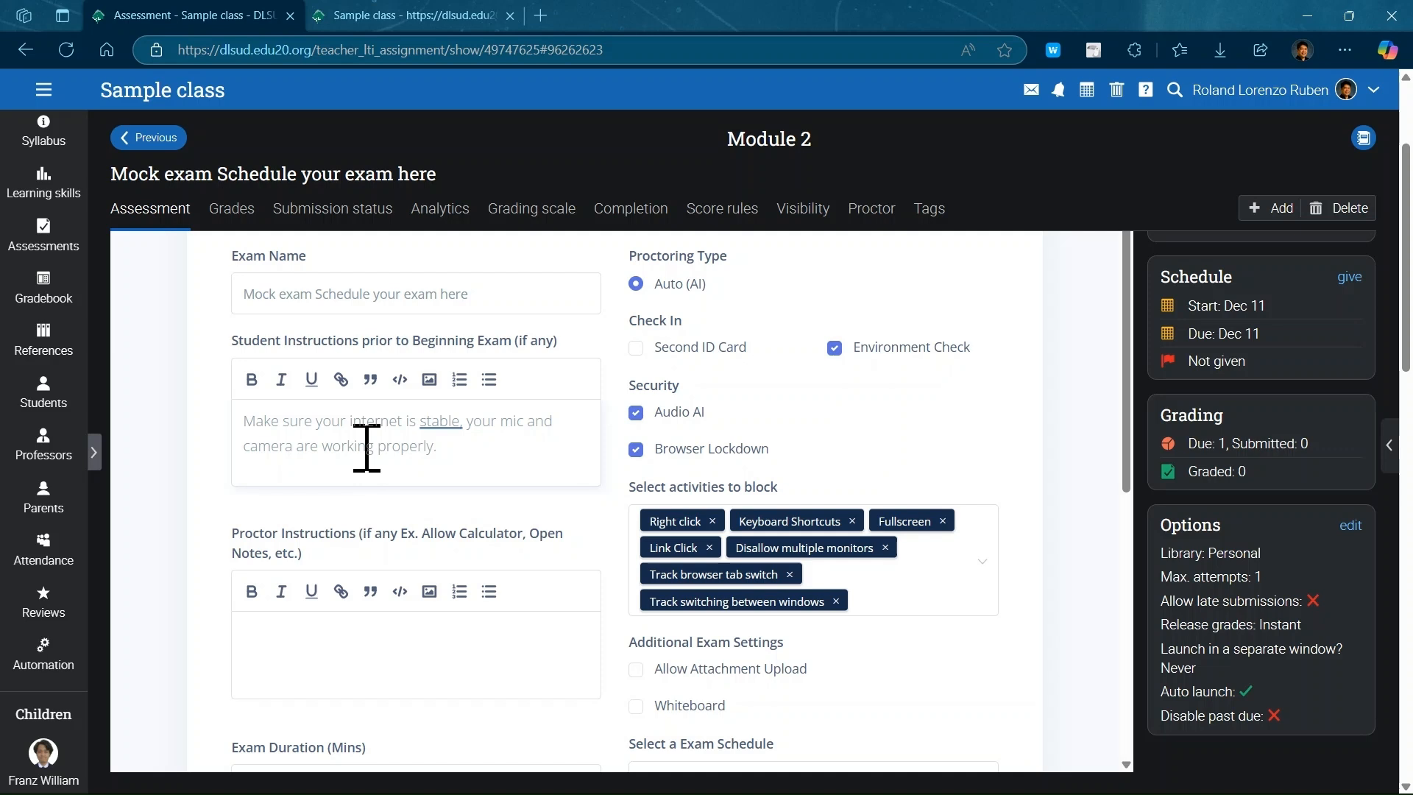
# Step: Enter "Good luck!" as the proctor instructions and submit the exam setup
pyautogui.click(273, 644)
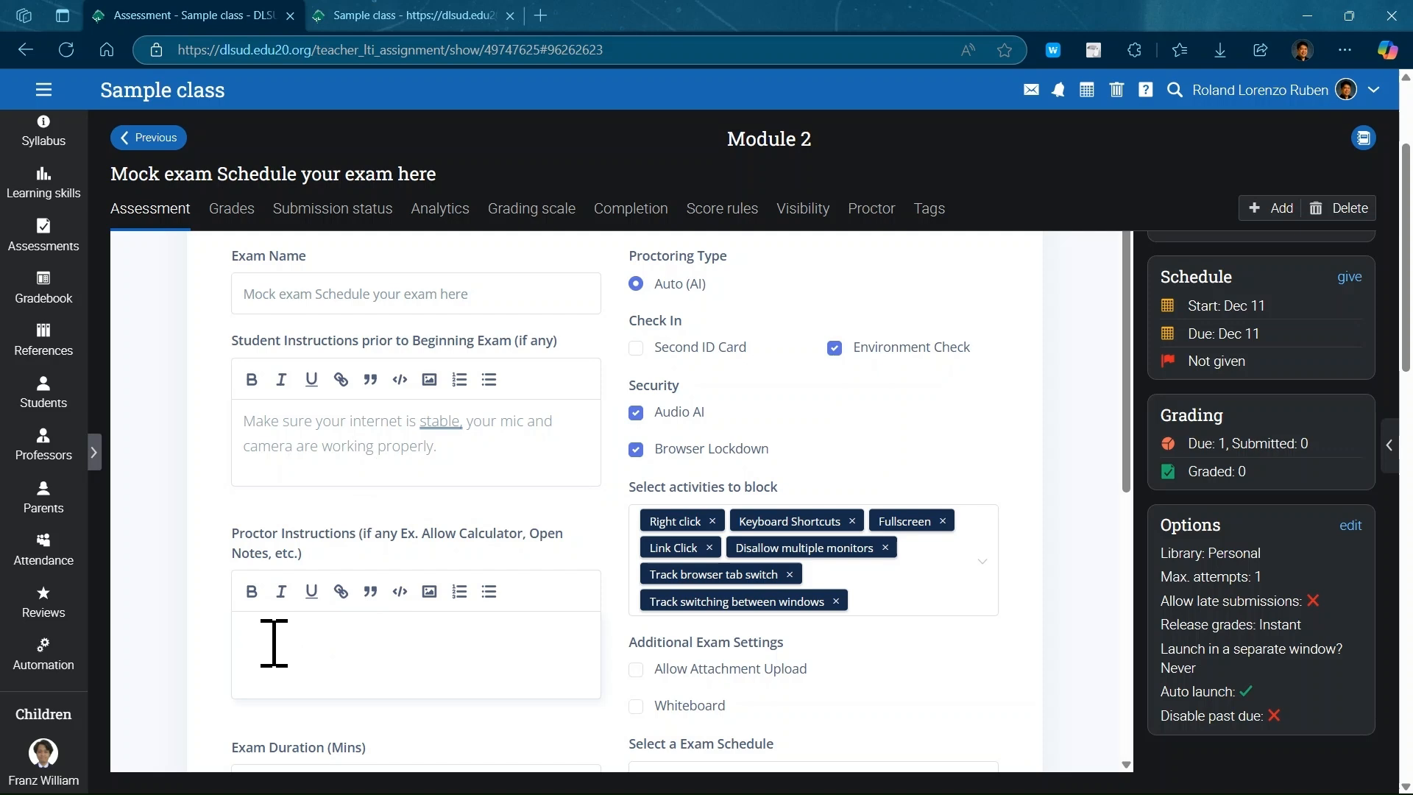
pyautogui.write('Good luck!')
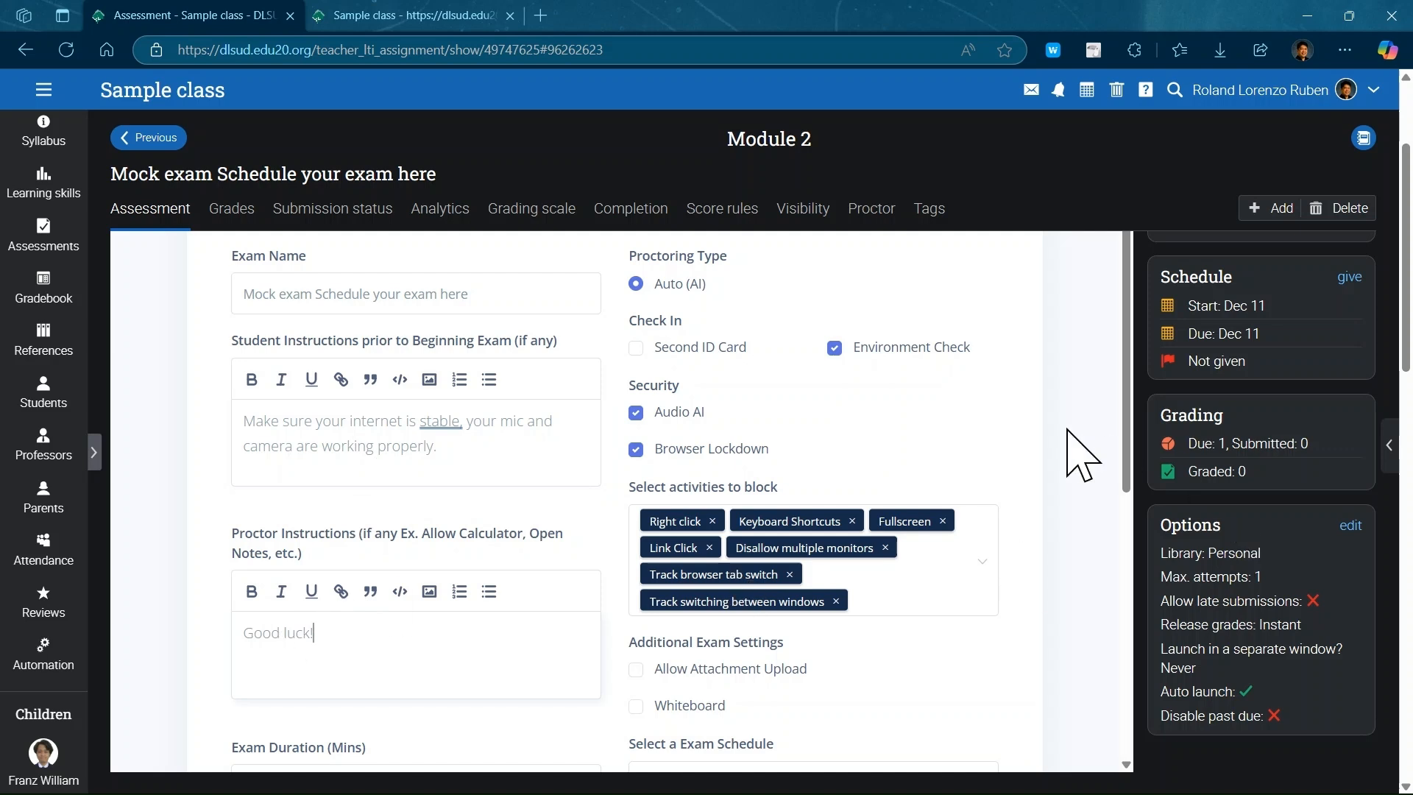
pyautogui.scroll(-6, 1067, 431)
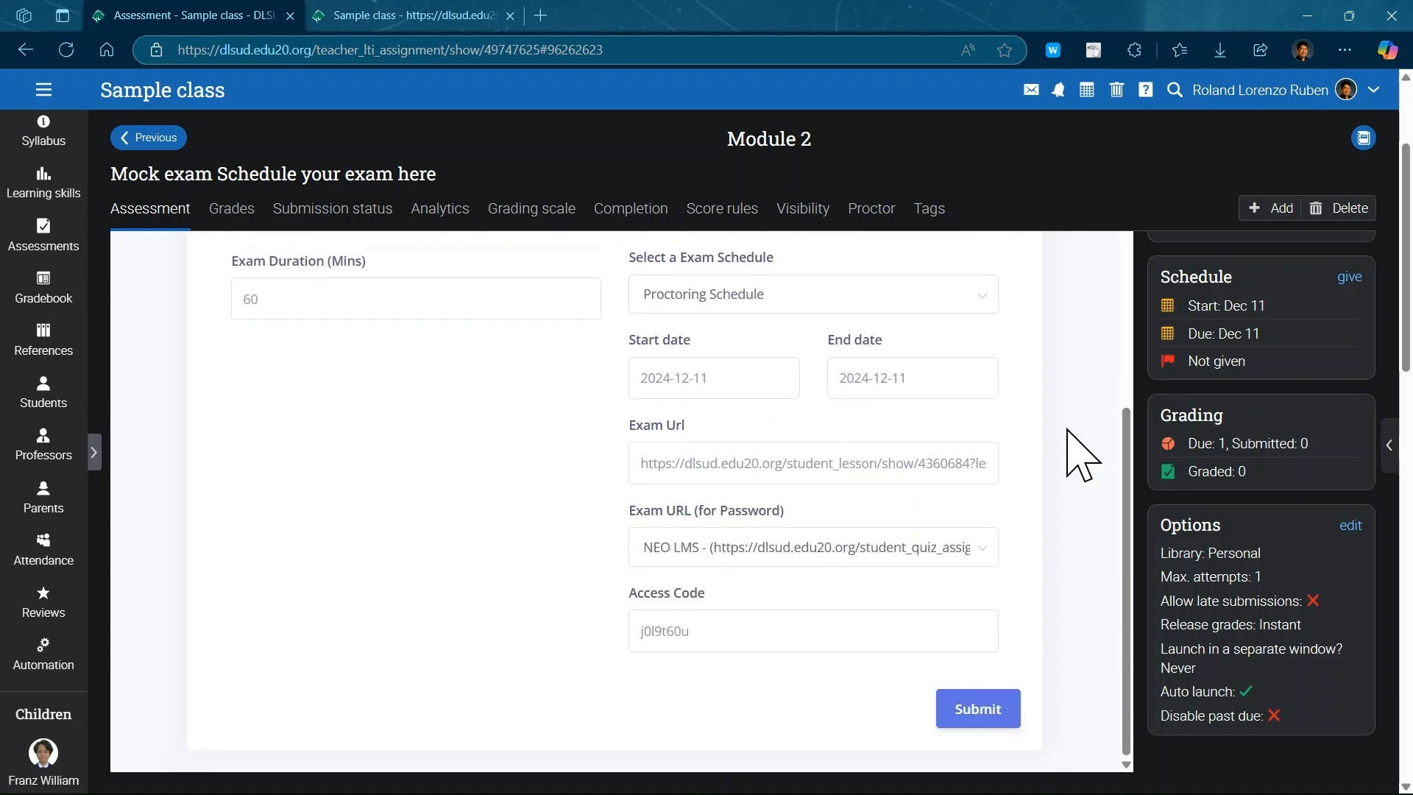
pyautogui.click(973, 714)
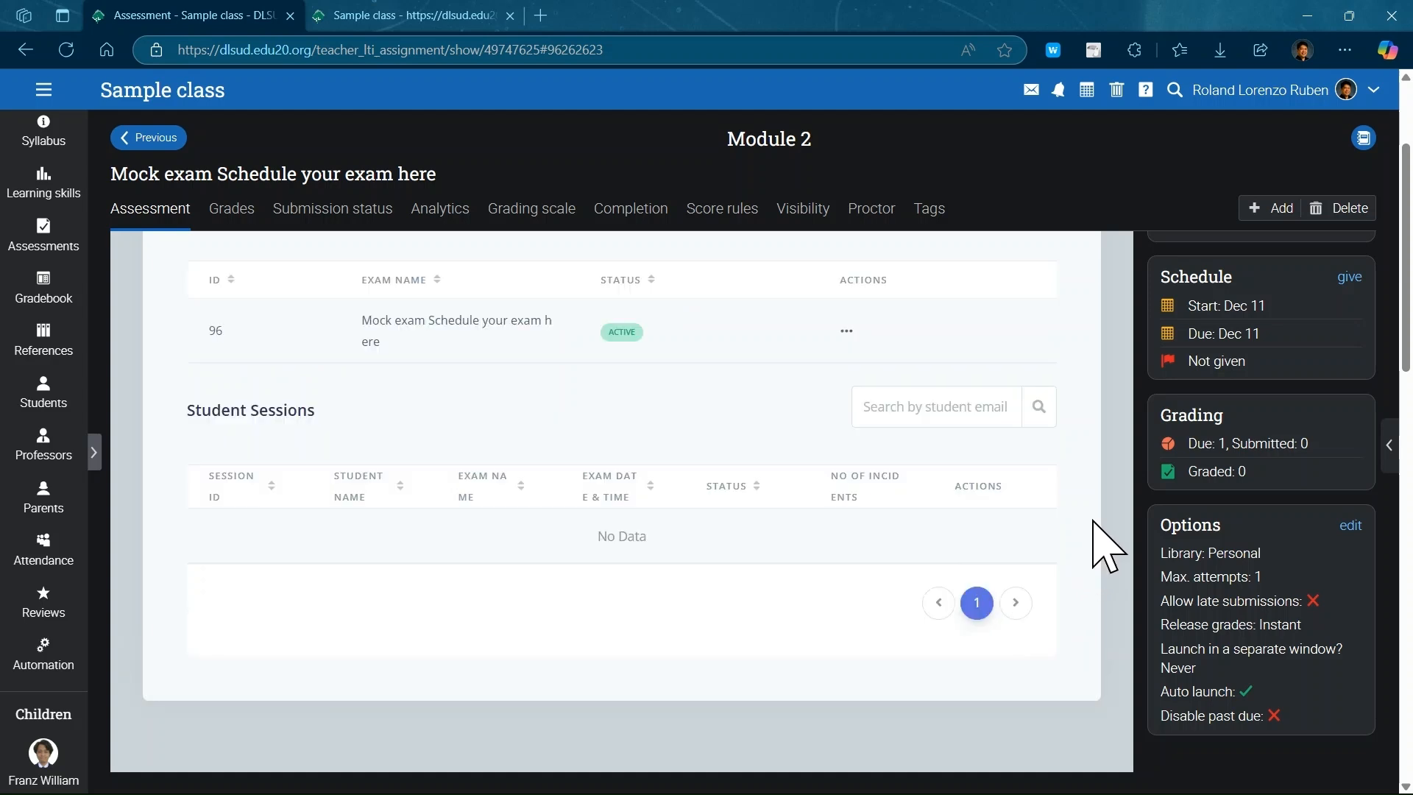
pyautogui.scroll(1, 1108, 545)
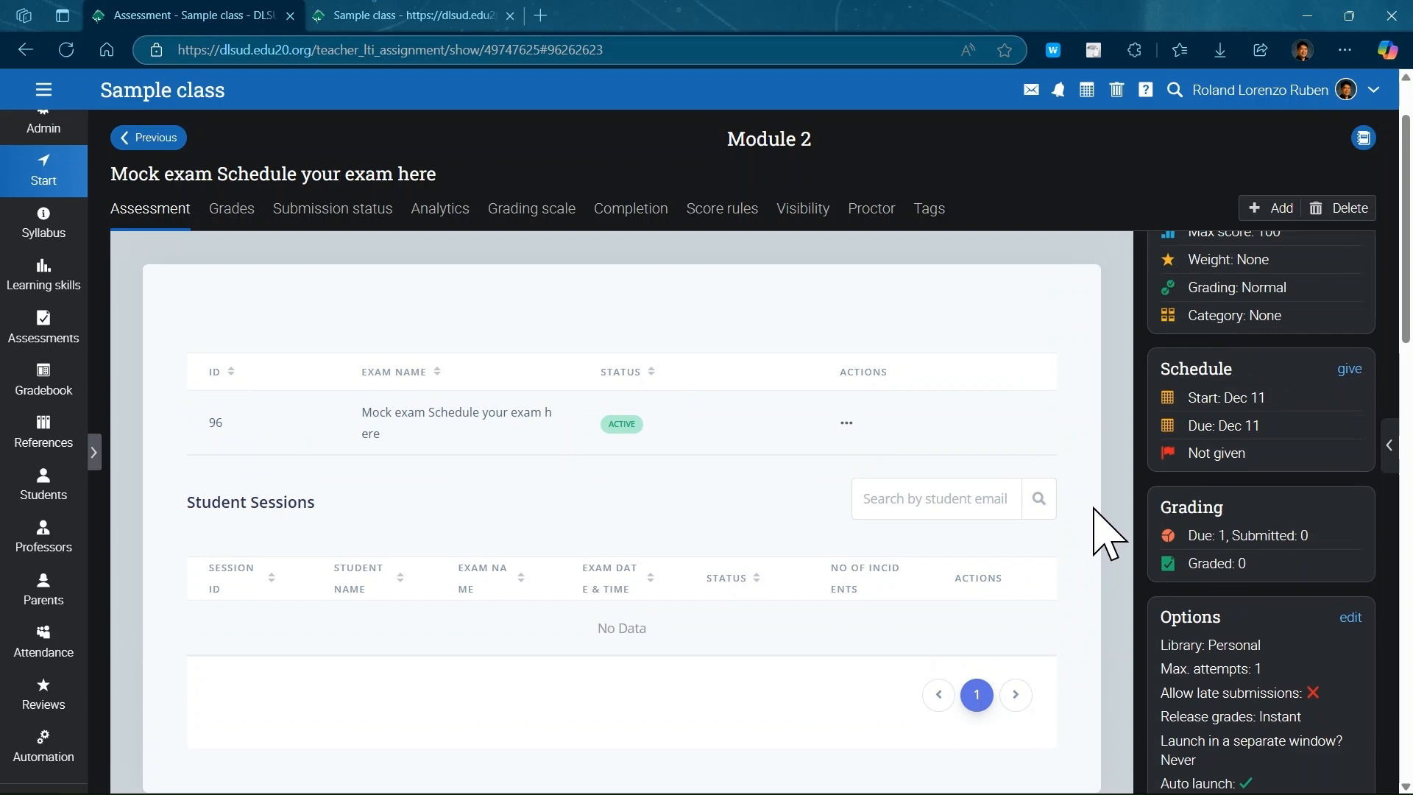
# Step: Give the Proctor360 exam scheduling assessment to students and move its section above Mock exam in the Module 2 overview
pyautogui.click(1349, 369)
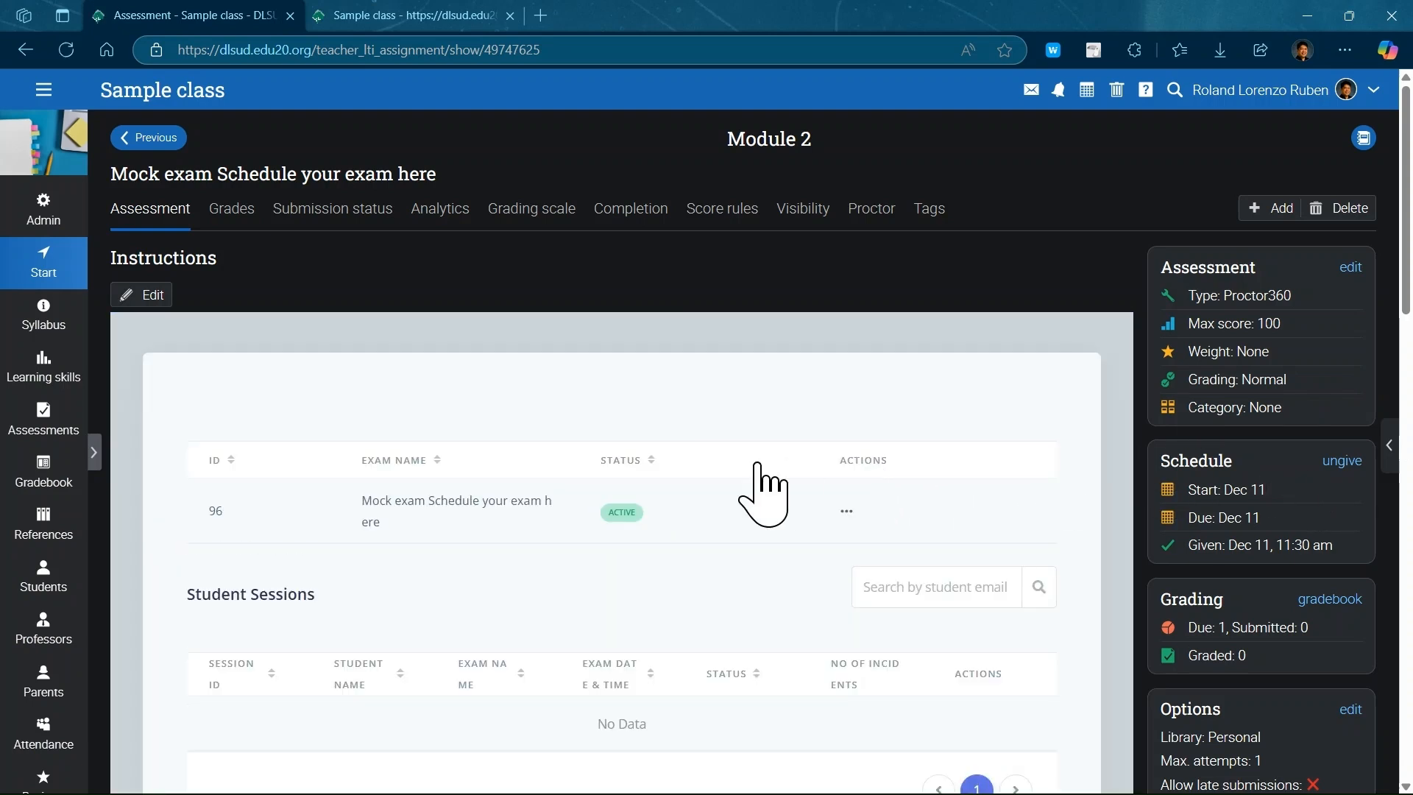
pyautogui.click(783, 145)
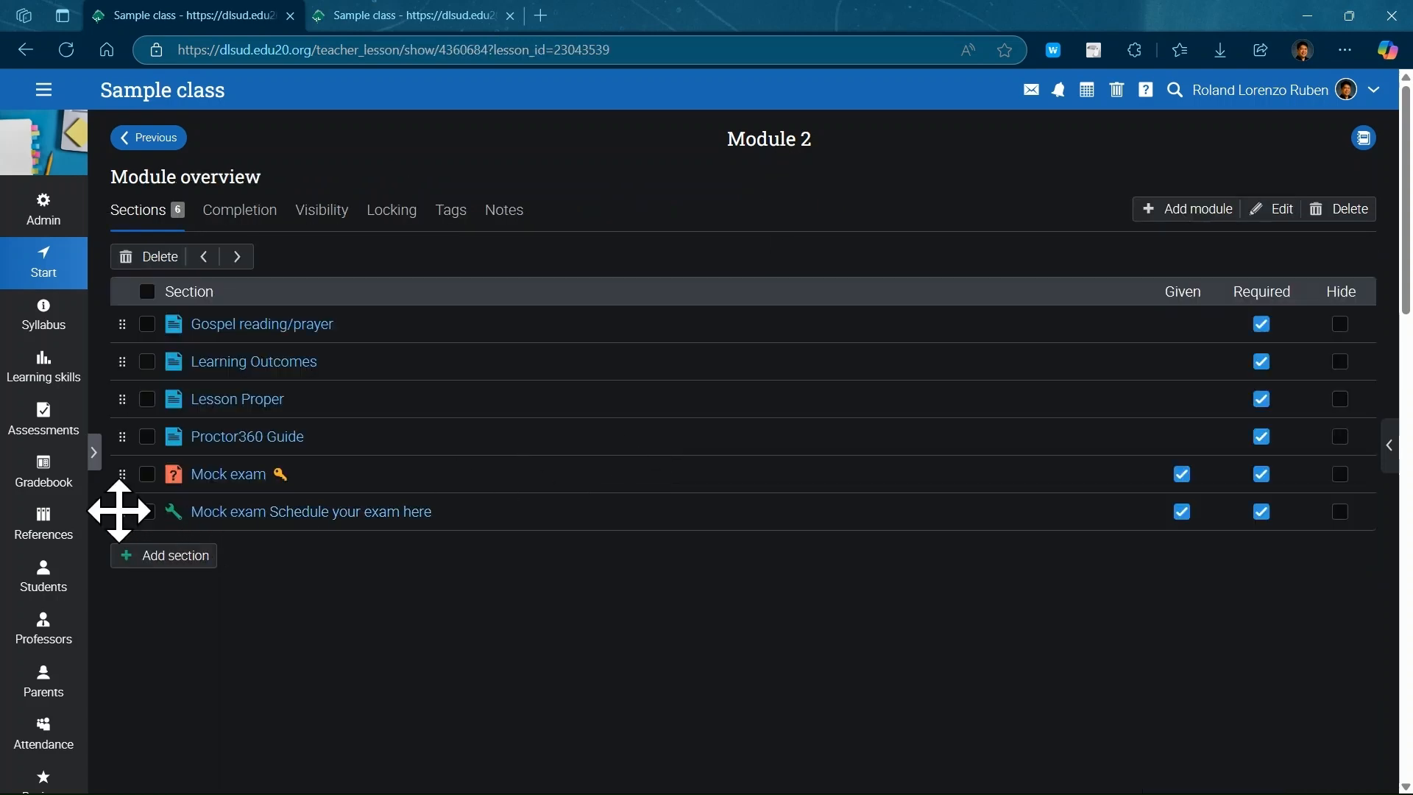
pyautogui.moveTo(114, 508); pyautogui.dragTo(114, 466)
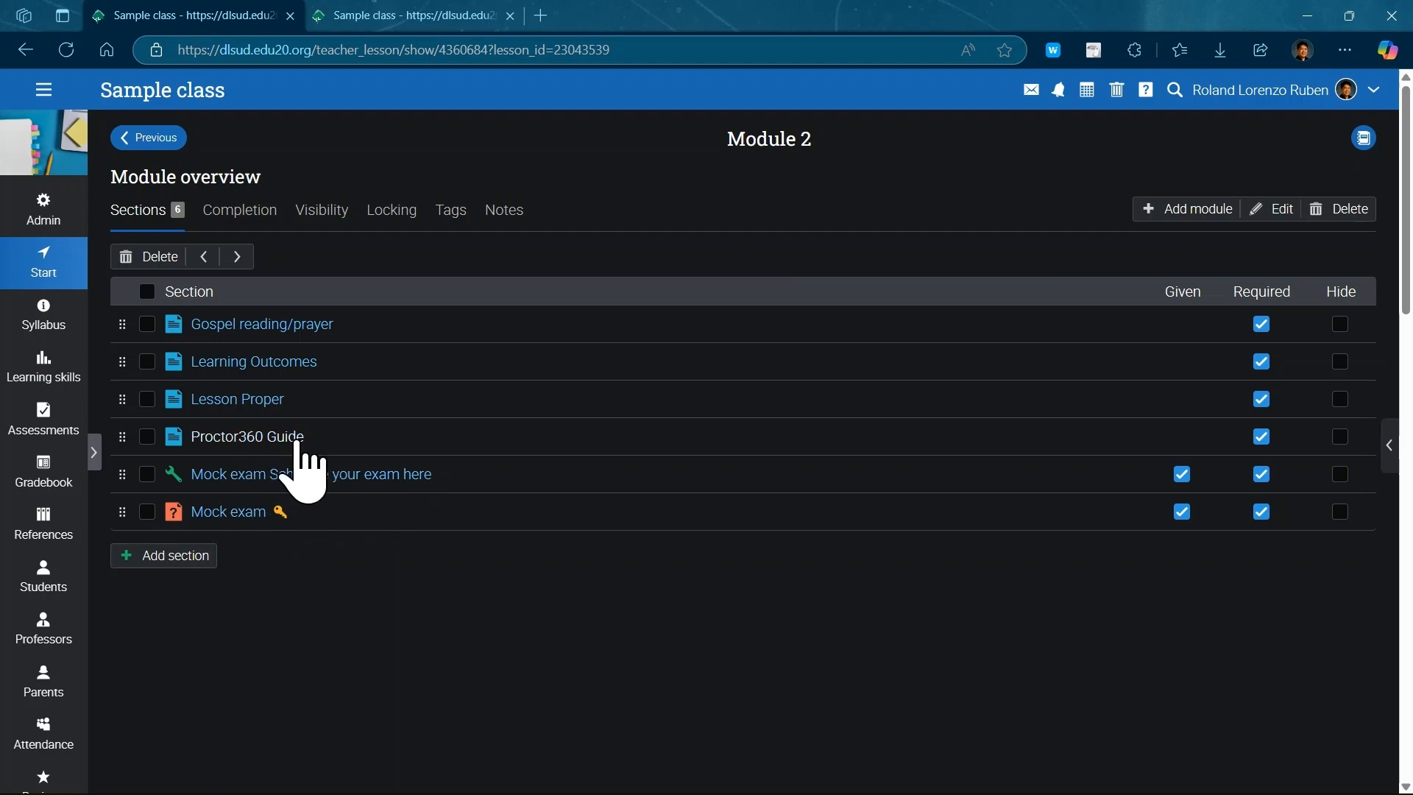
# Step: Insert the "Proctor360 Student Guide video" template into the content of the Proctor360 Guide section
pyautogui.click(298, 440)
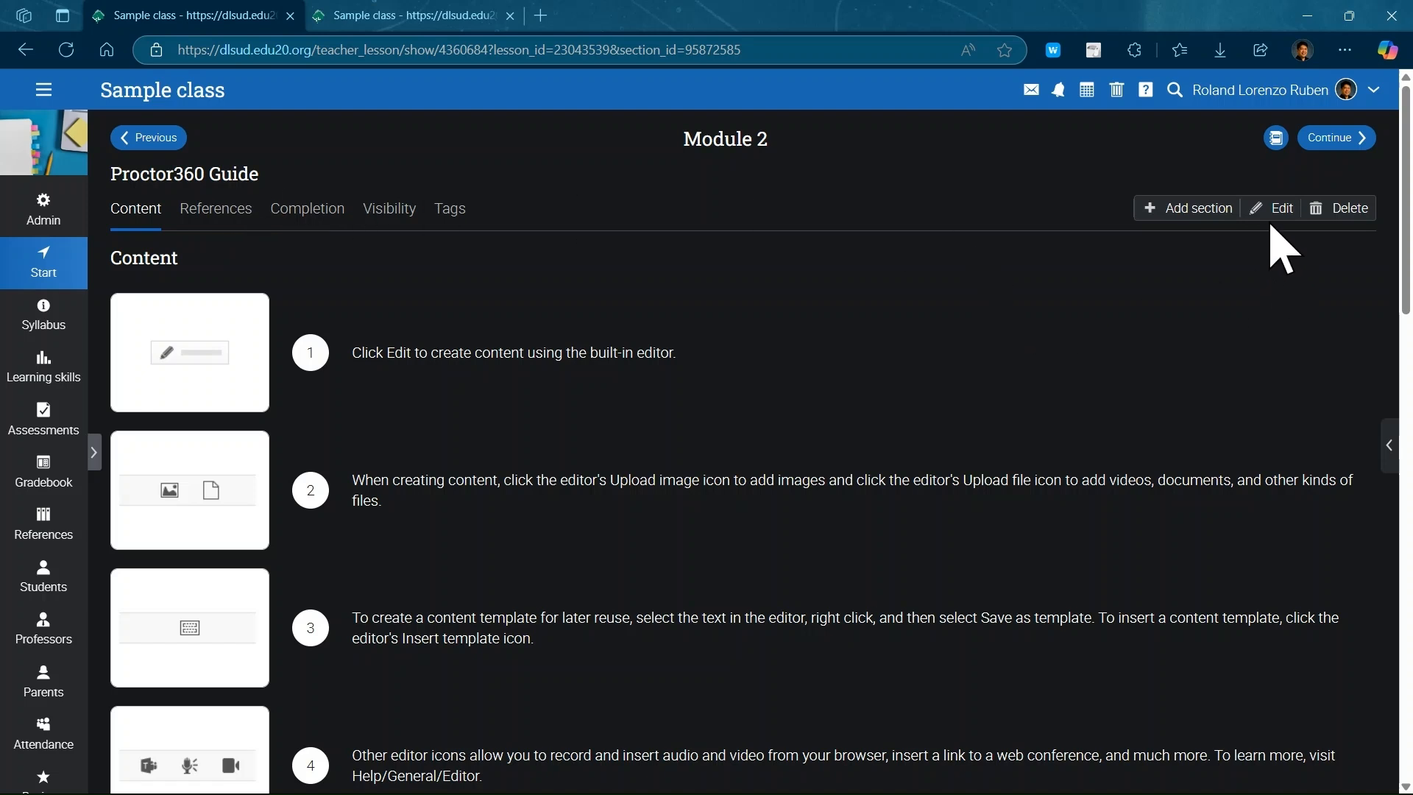
pyautogui.click(1274, 209)
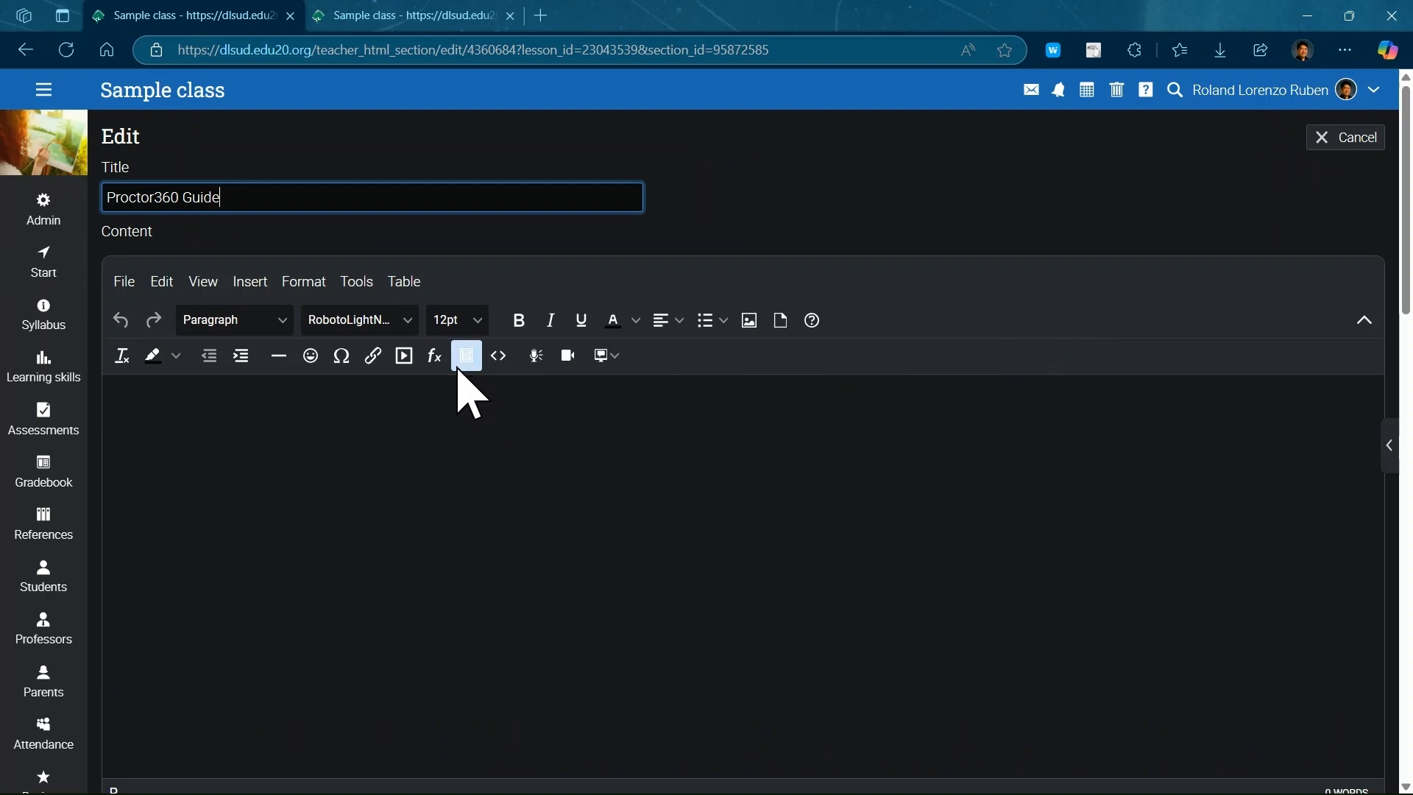
pyautogui.click(459, 370)
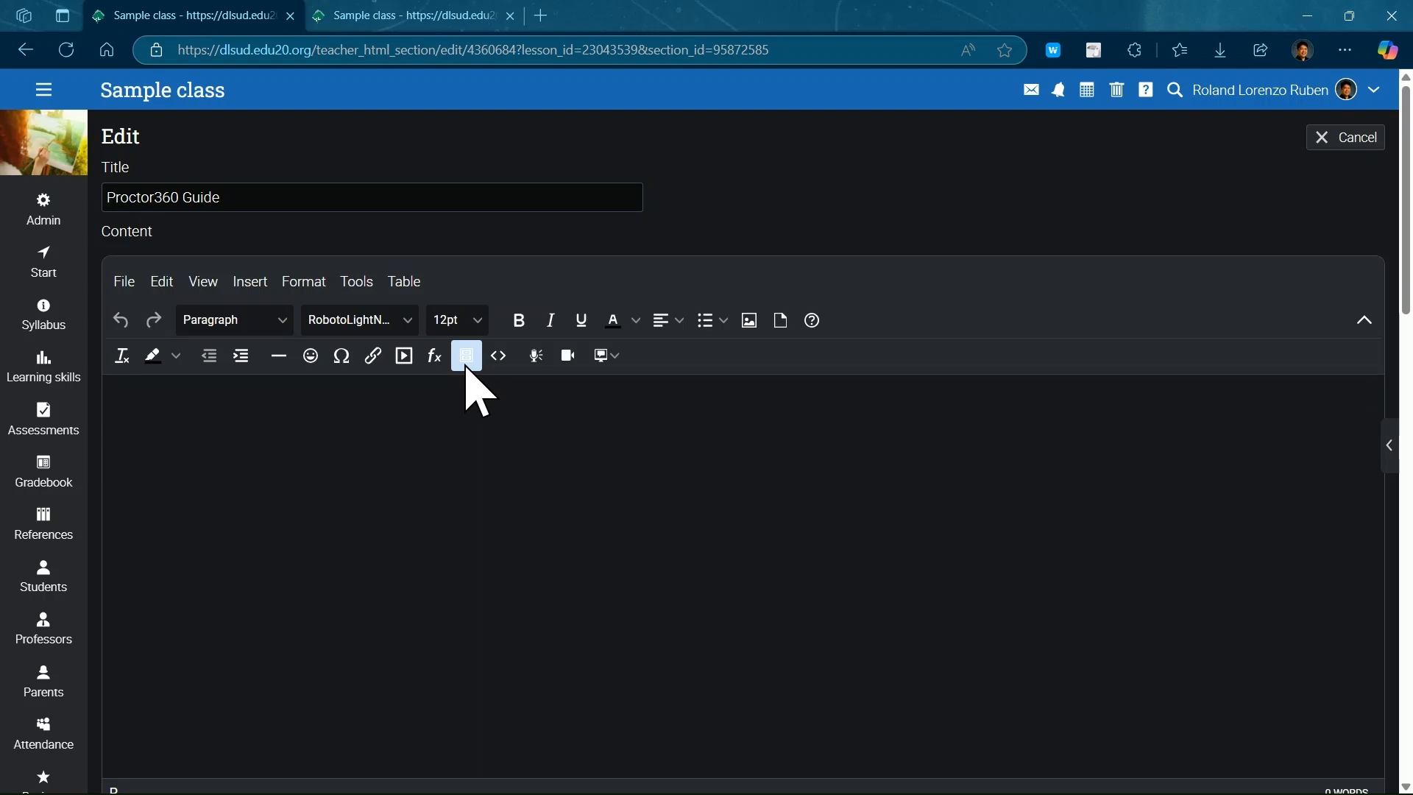
pyautogui.click(467, 368)
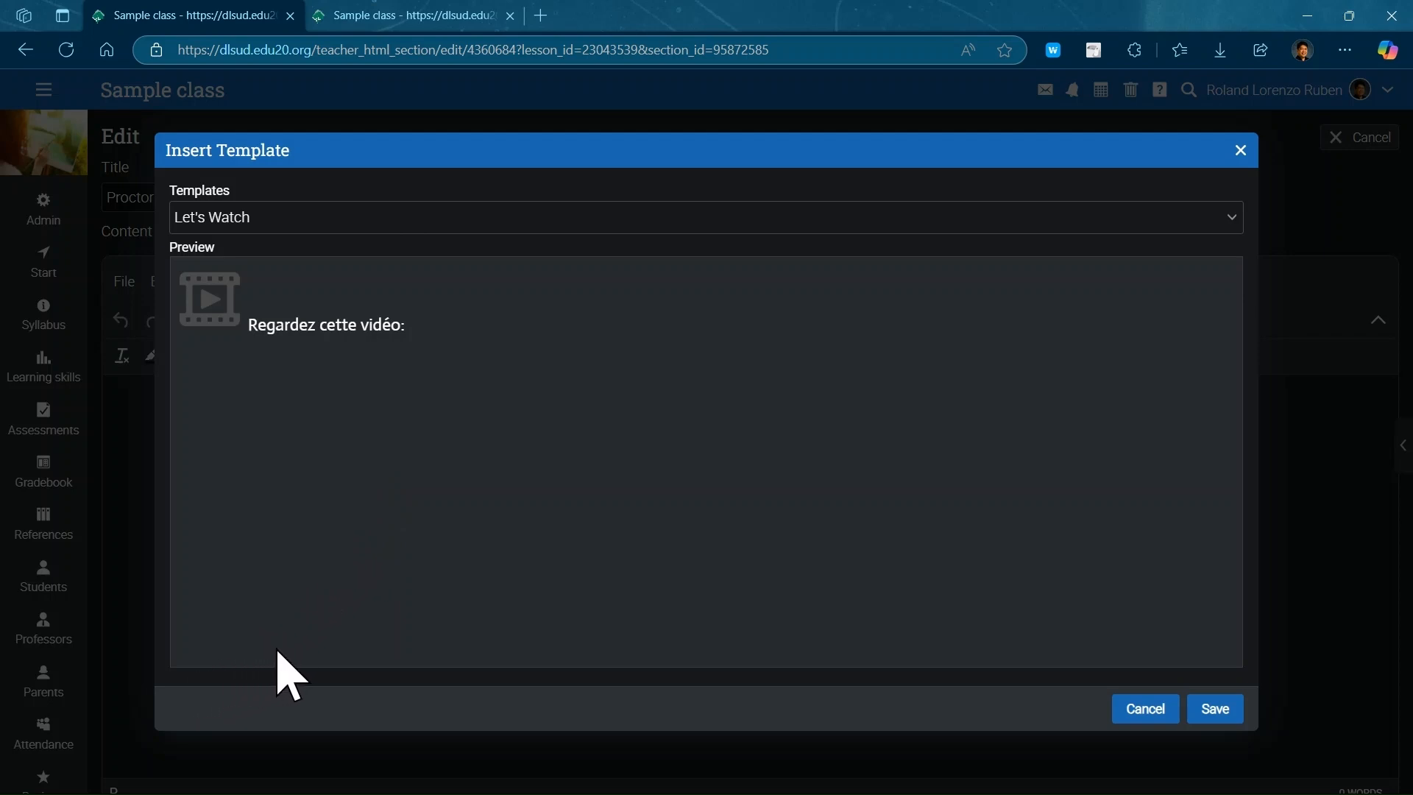
pyautogui.click(347, 656)
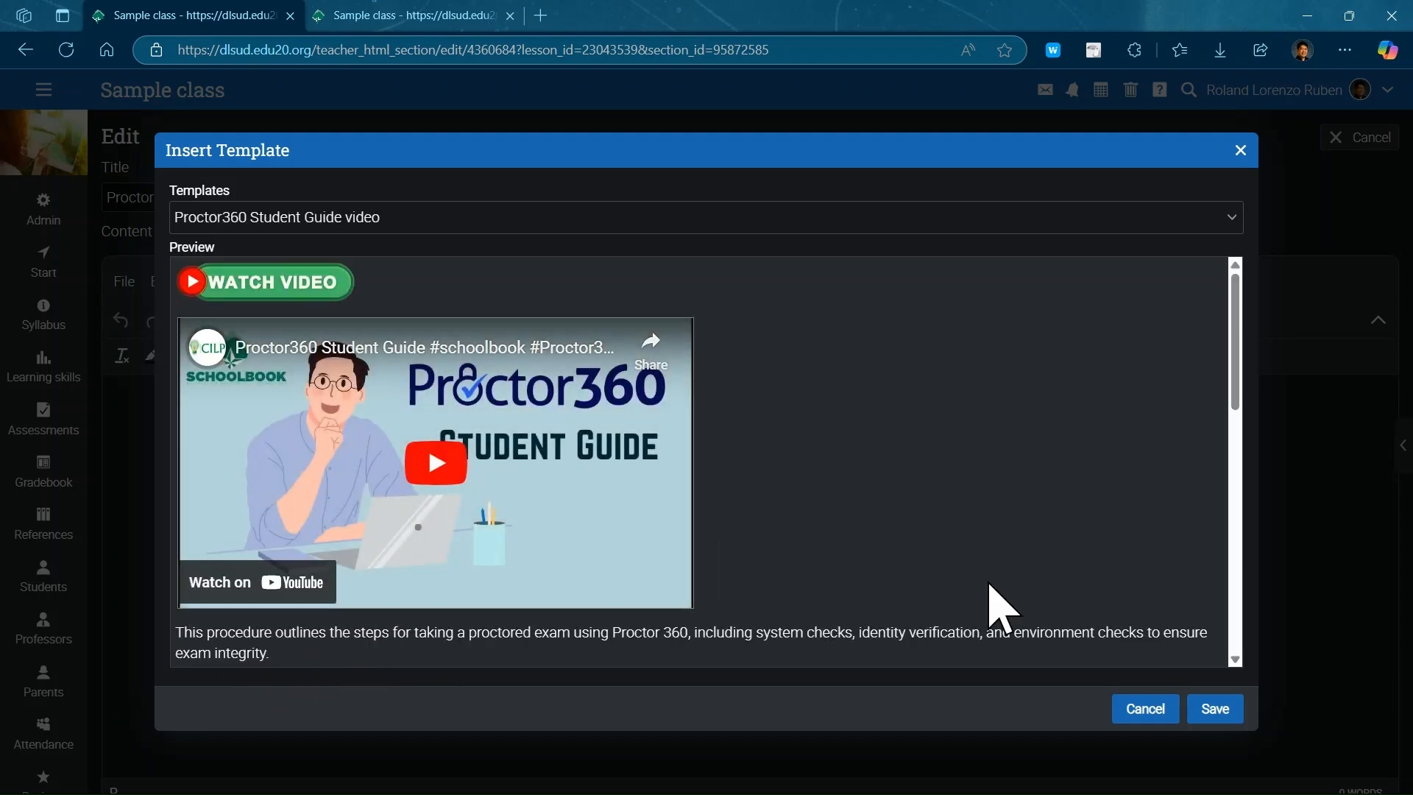
pyautogui.scroll(-1, 803, 416)
pyautogui.scroll(-7, 802, 416)
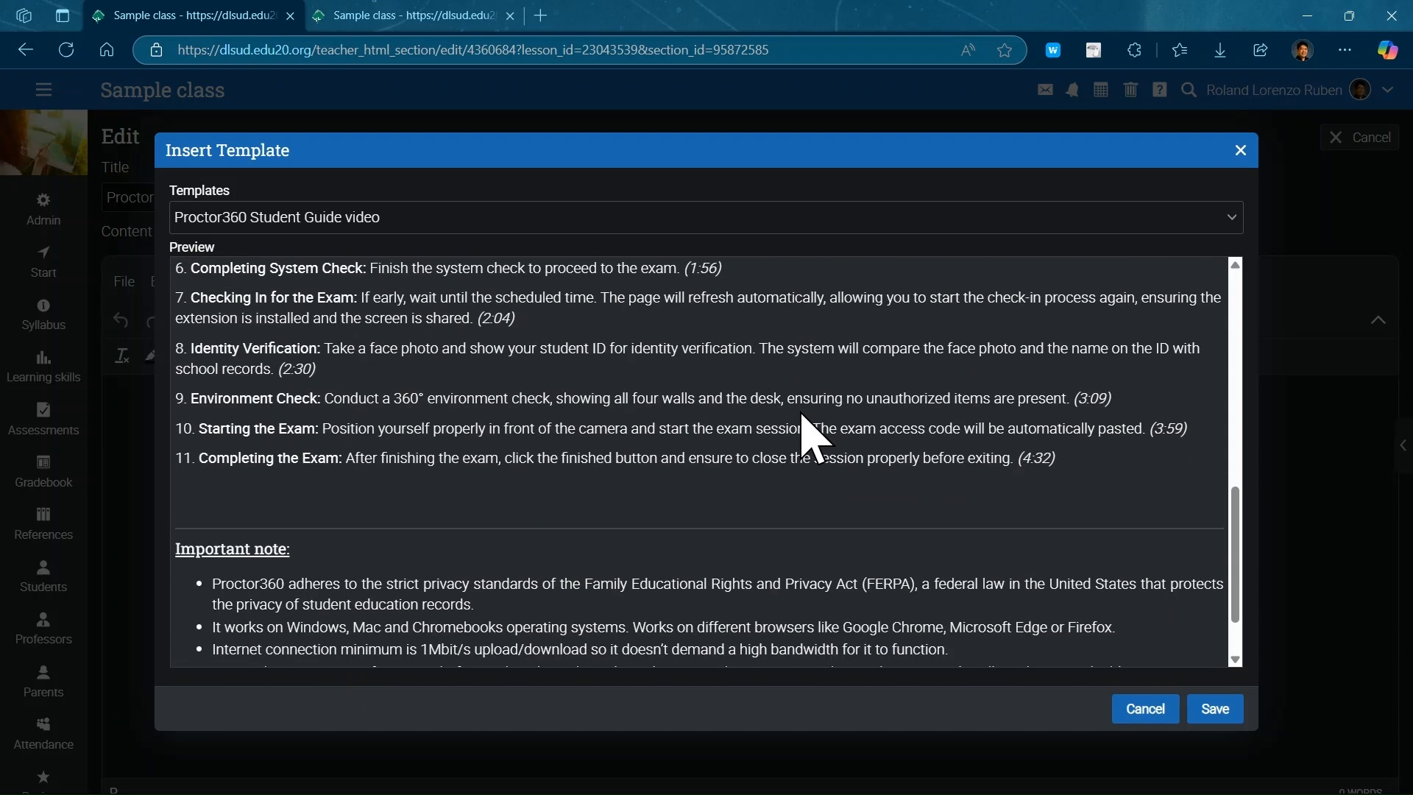
pyautogui.scroll(-1, 802, 415)
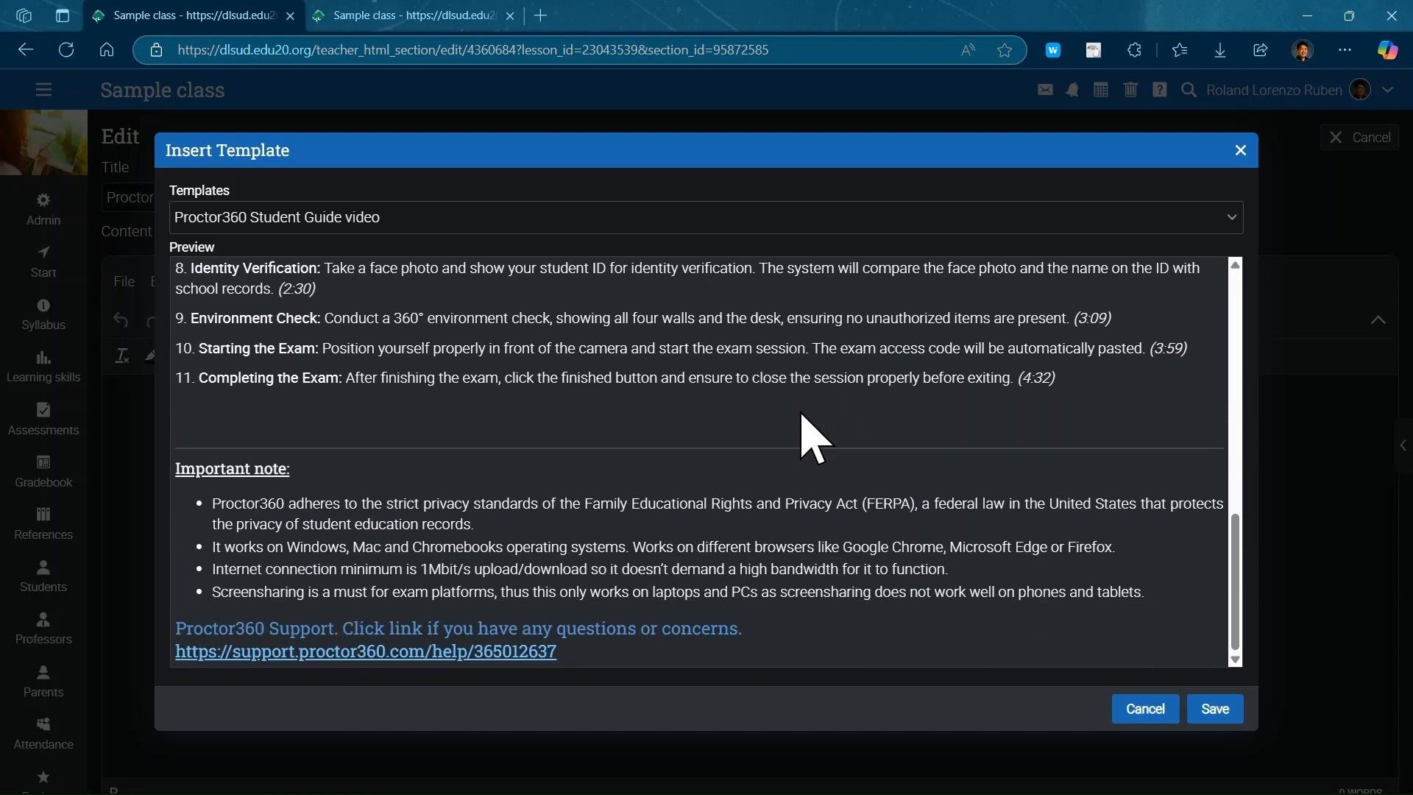
pyautogui.scroll(10, 801, 415)
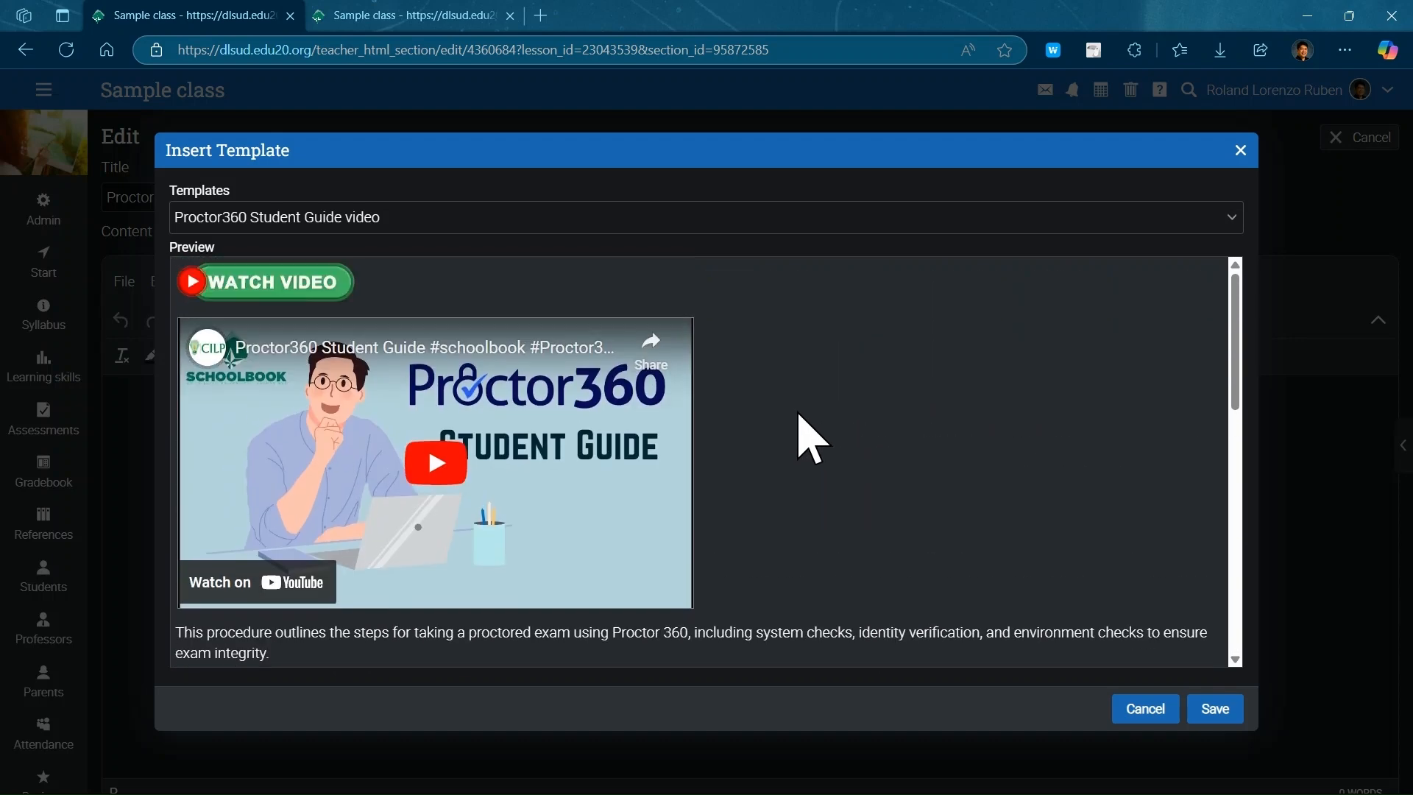
pyautogui.click(1215, 709)
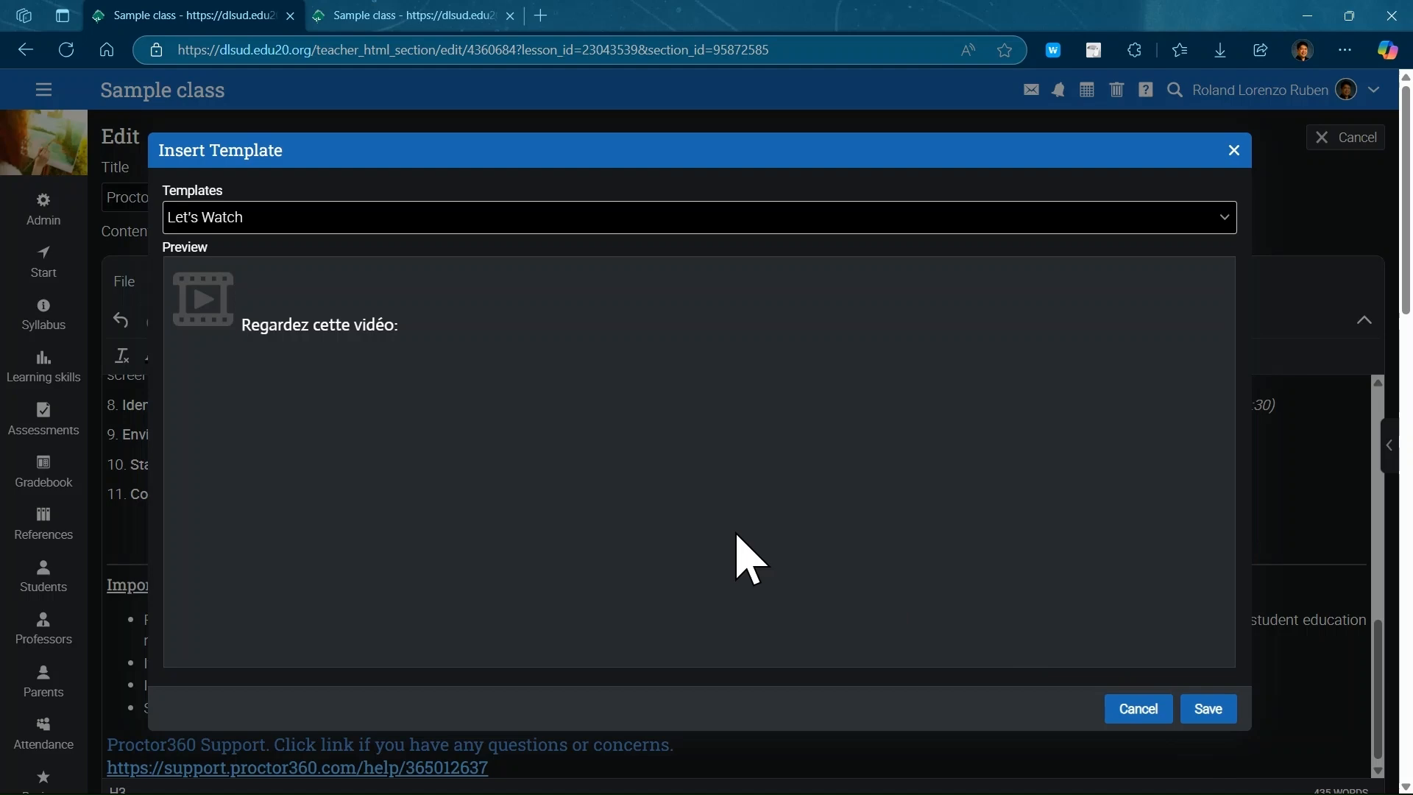
pyautogui.click(1234, 151)
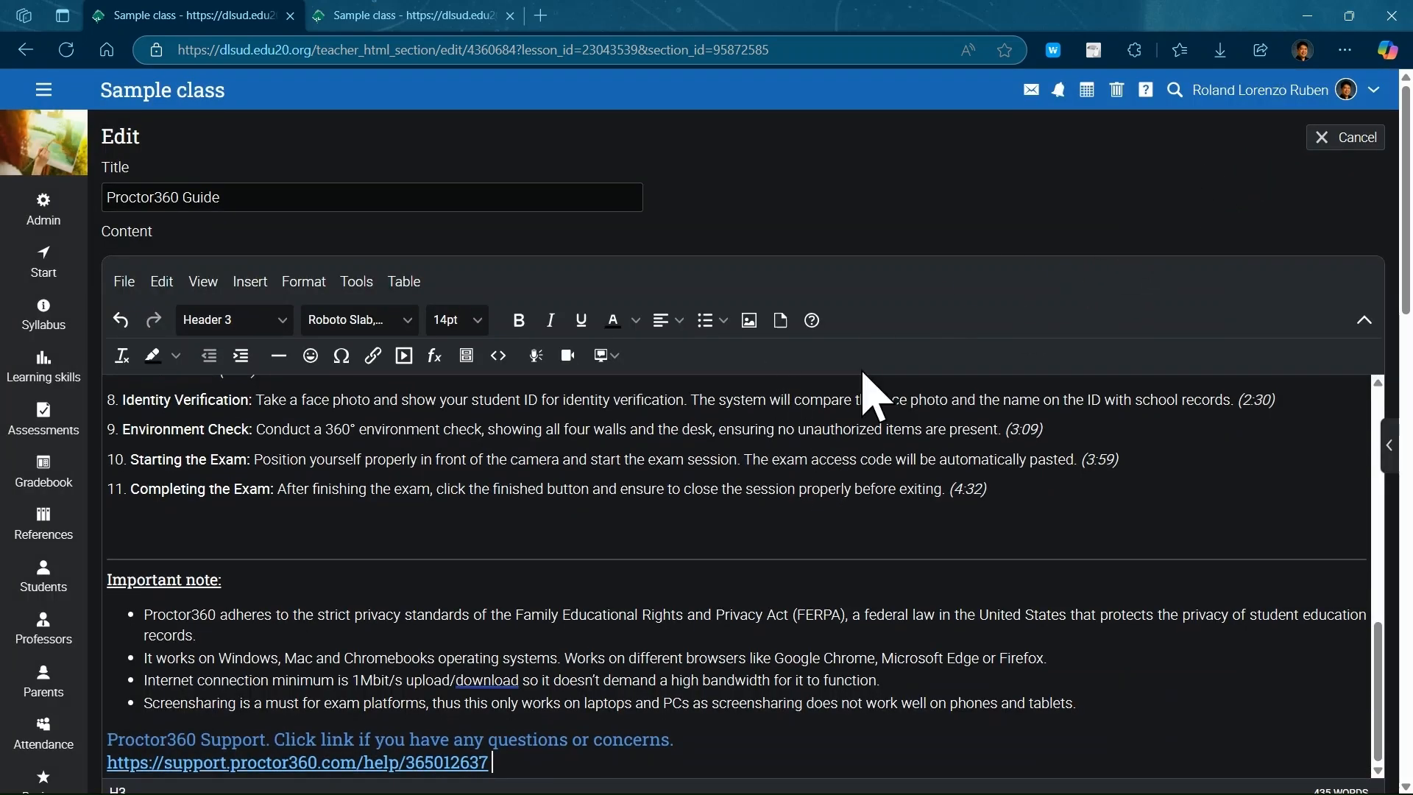
# Step: Save the Proctor360 Guide section and review its published video, procedure and notes
pyautogui.scroll(-2, 913, 265)
pyautogui.scroll(-2, 897, 280)
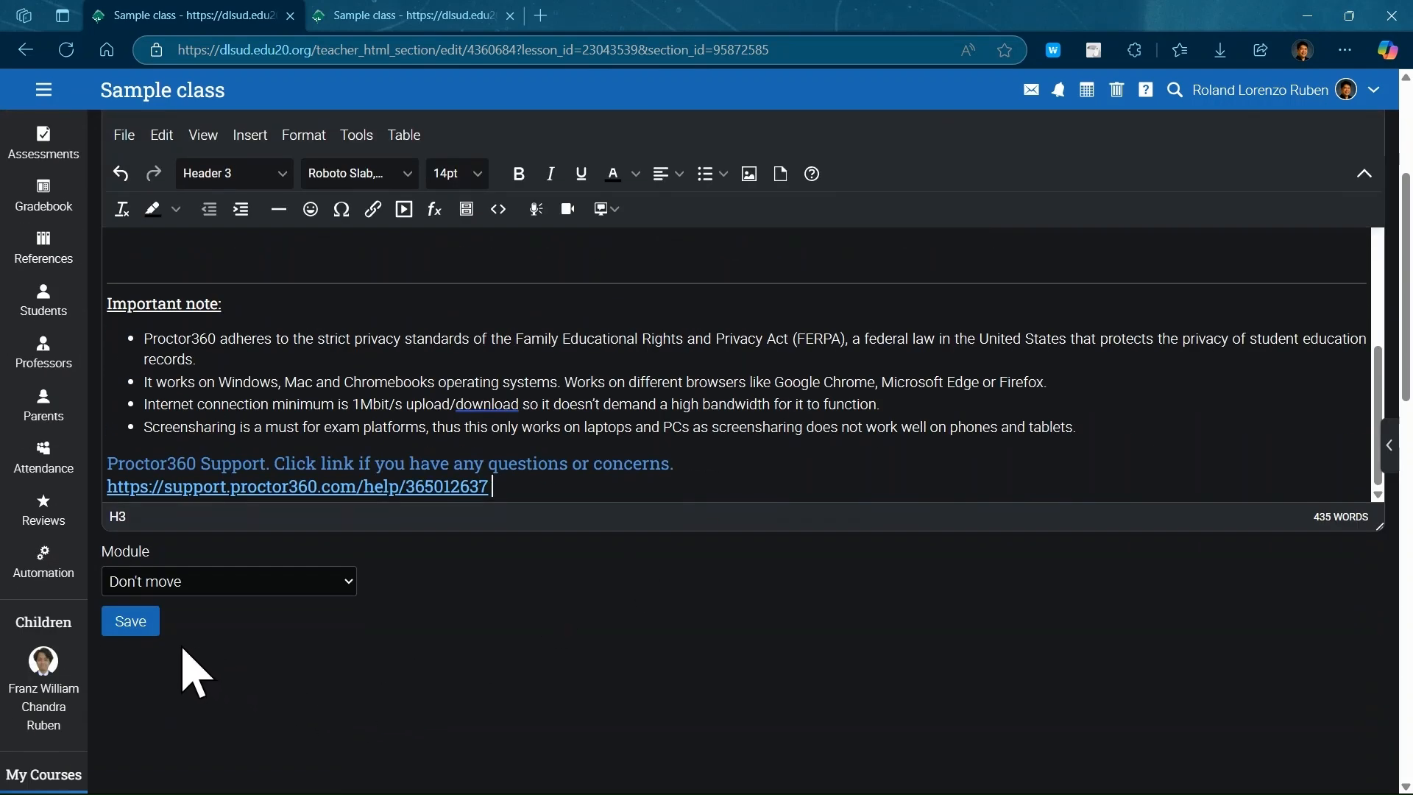
pyautogui.click(139, 627)
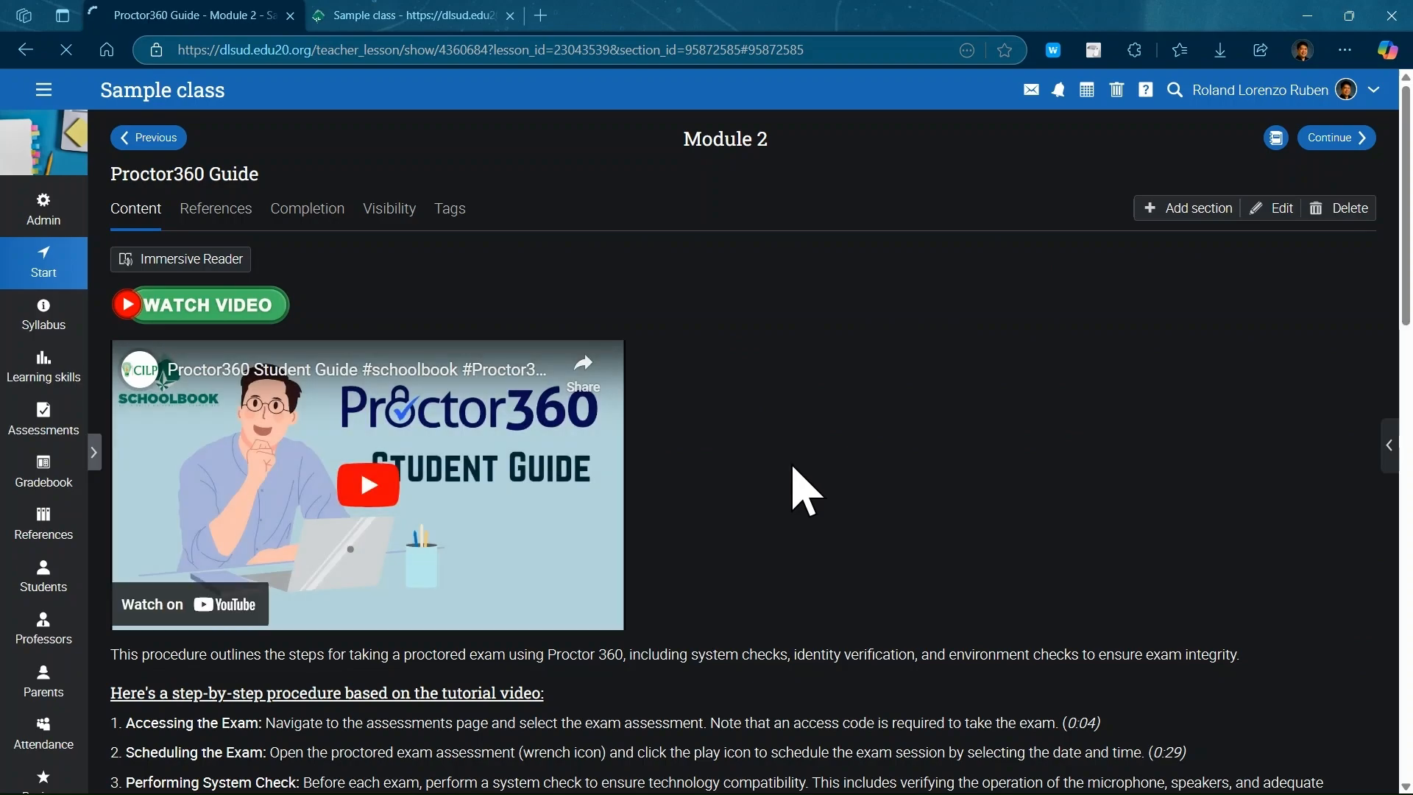
pyautogui.scroll(-8, 793, 468)
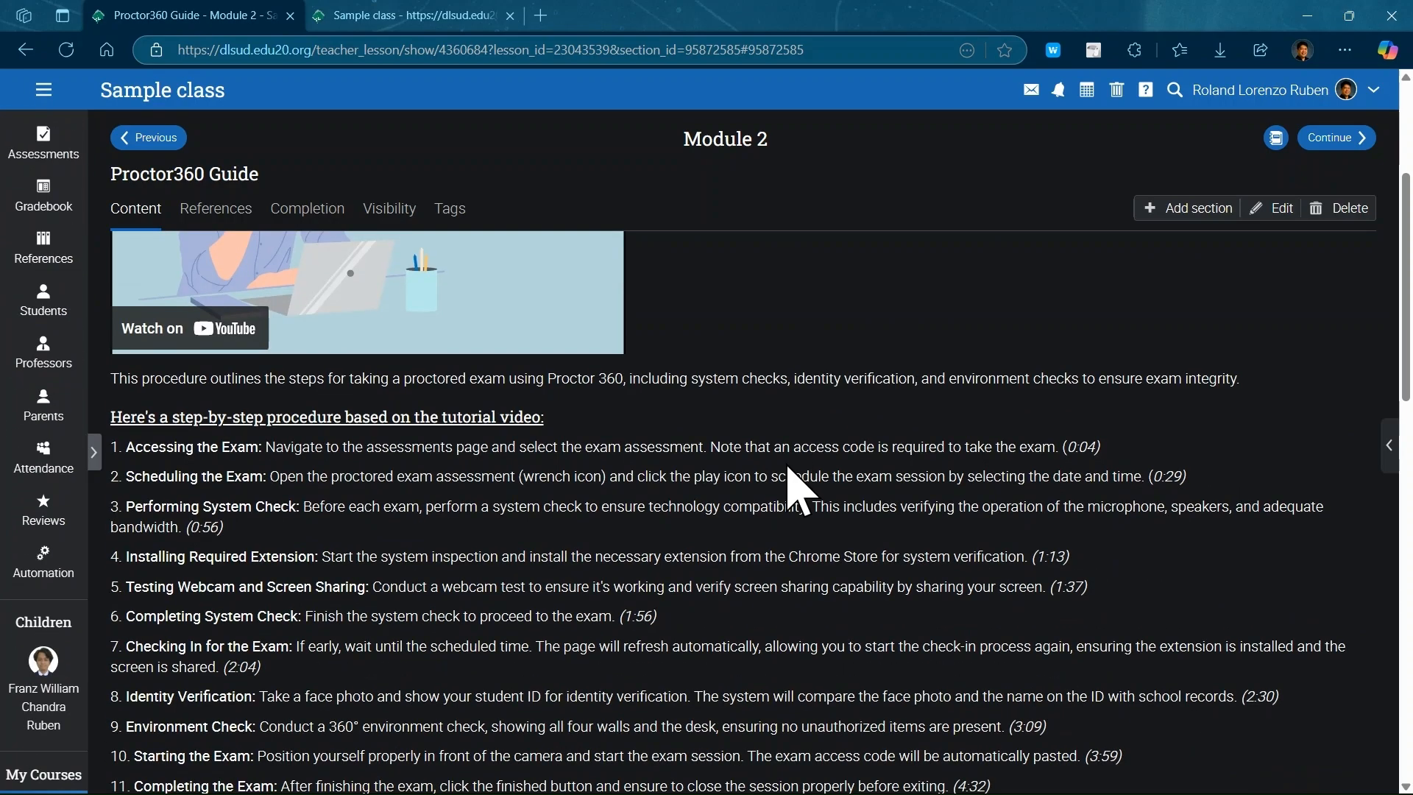
pyautogui.scroll(-4, 795, 492)
pyautogui.scroll(10, 795, 491)
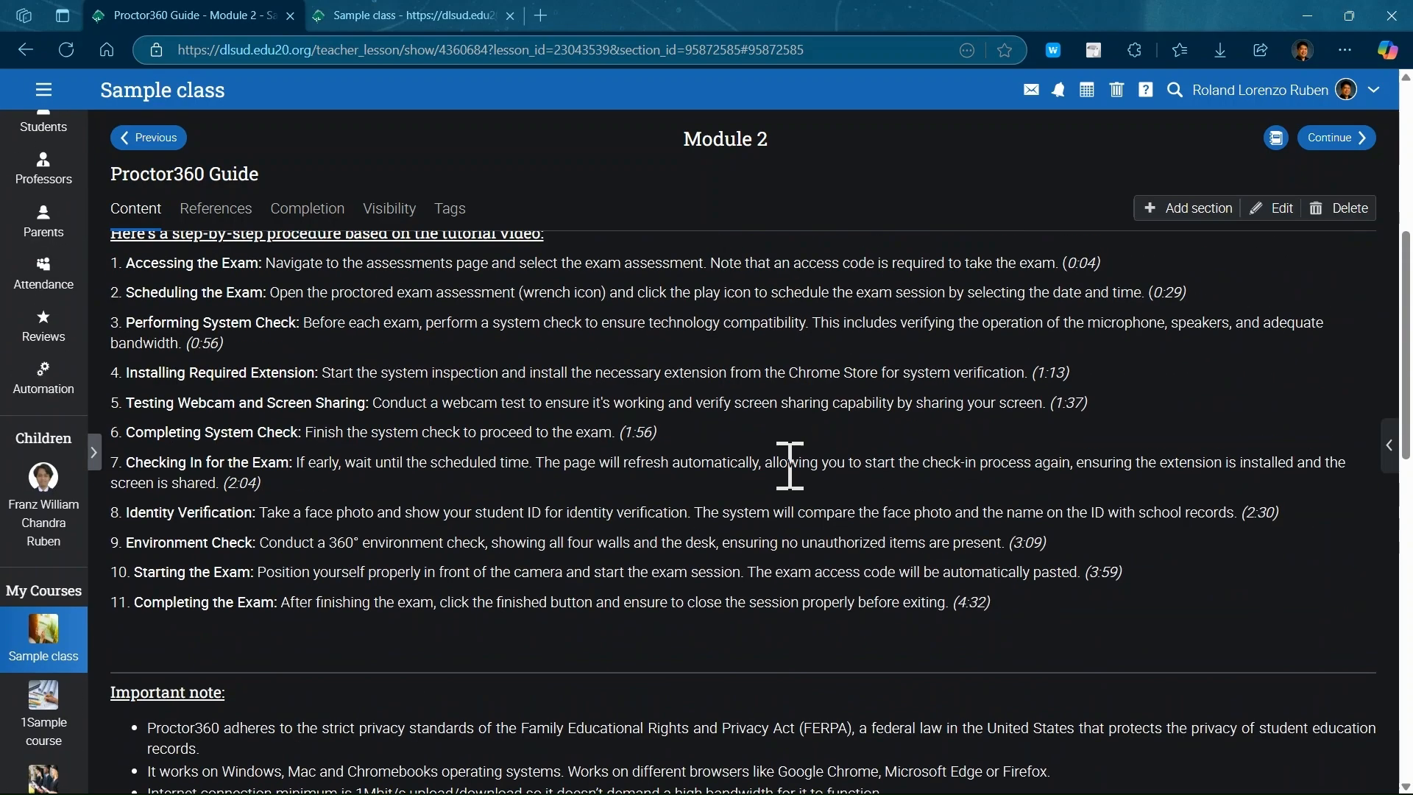
pyautogui.scroll(2, 795, 492)
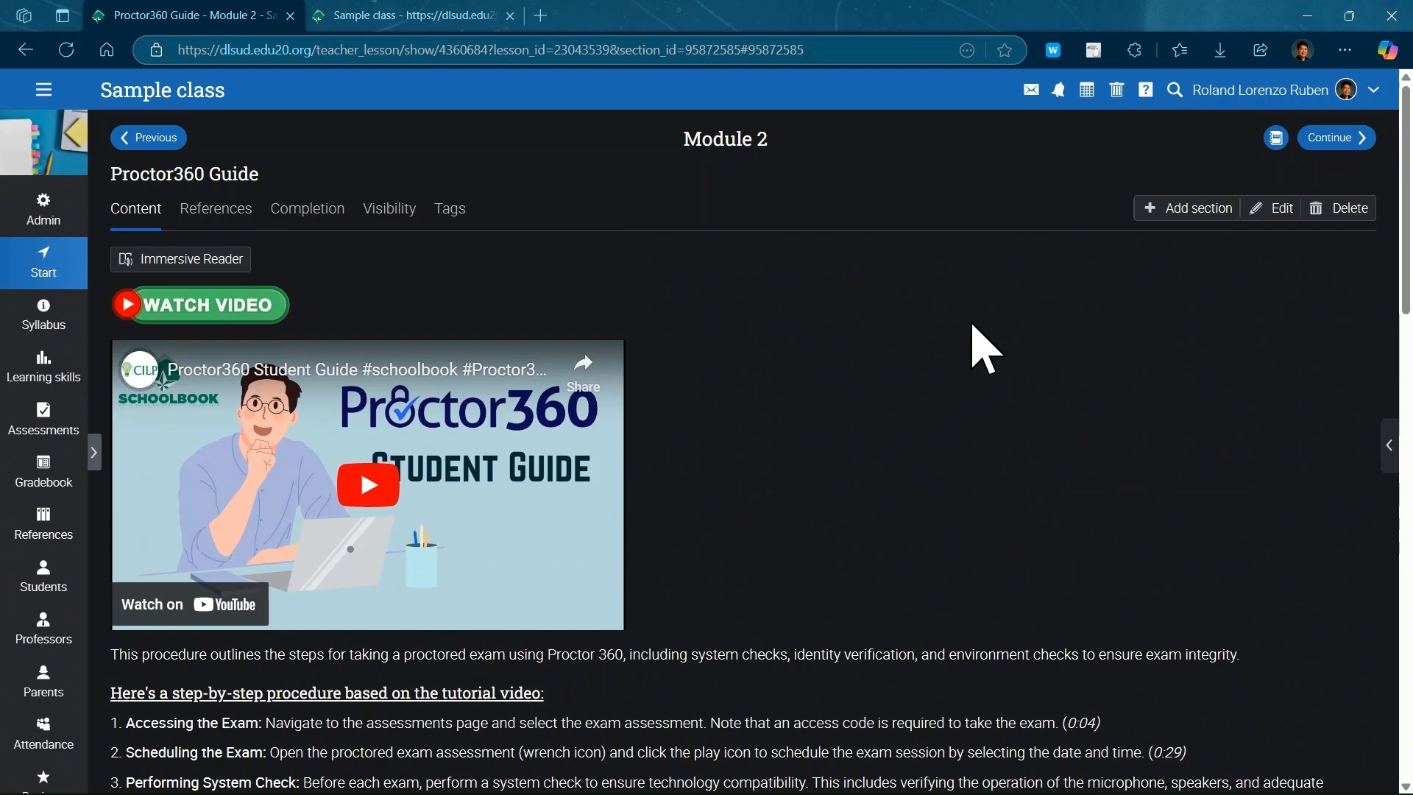
# Step: Add a lesson content section titled "Proctored Exam House Rules" to Module 2
pyautogui.click(1164, 216)
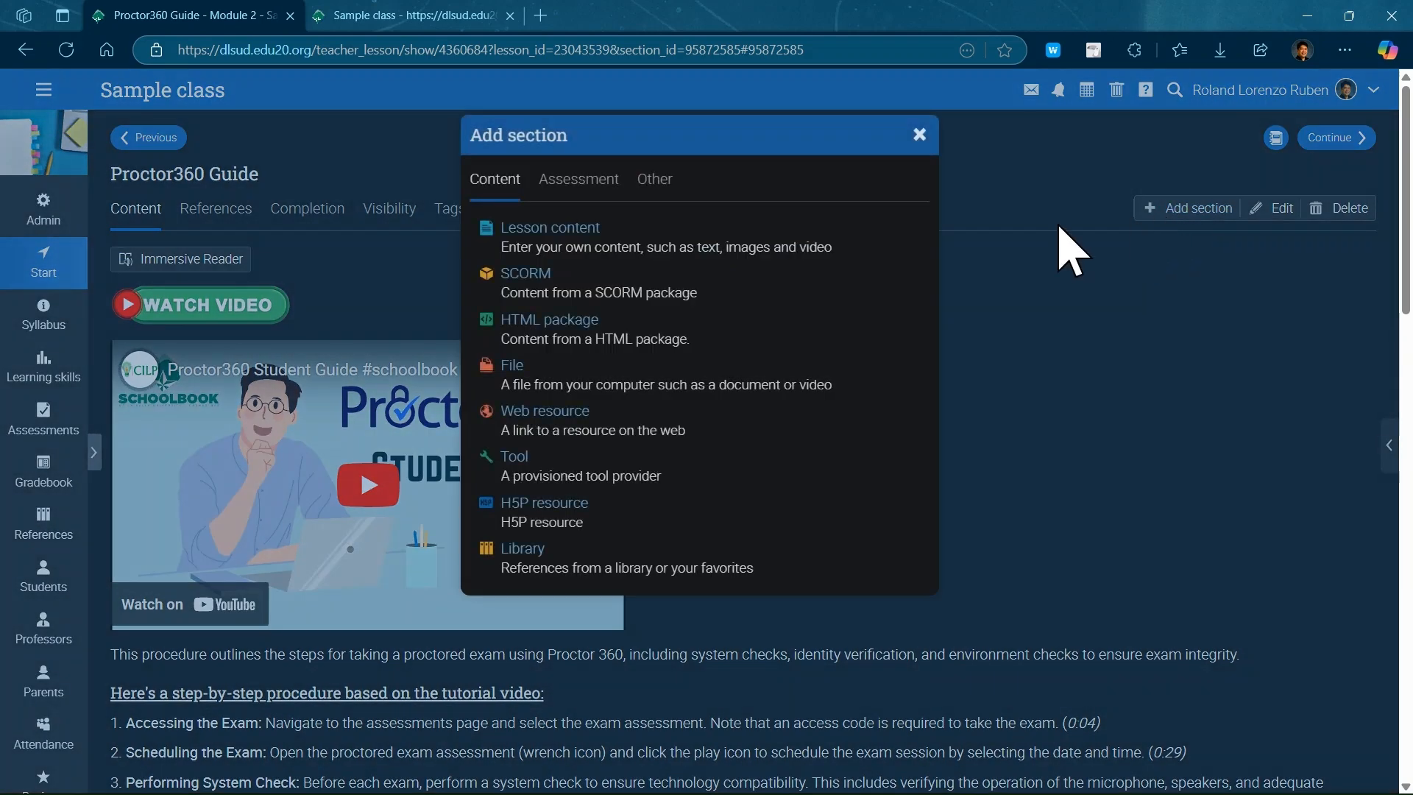
pyautogui.click(593, 237)
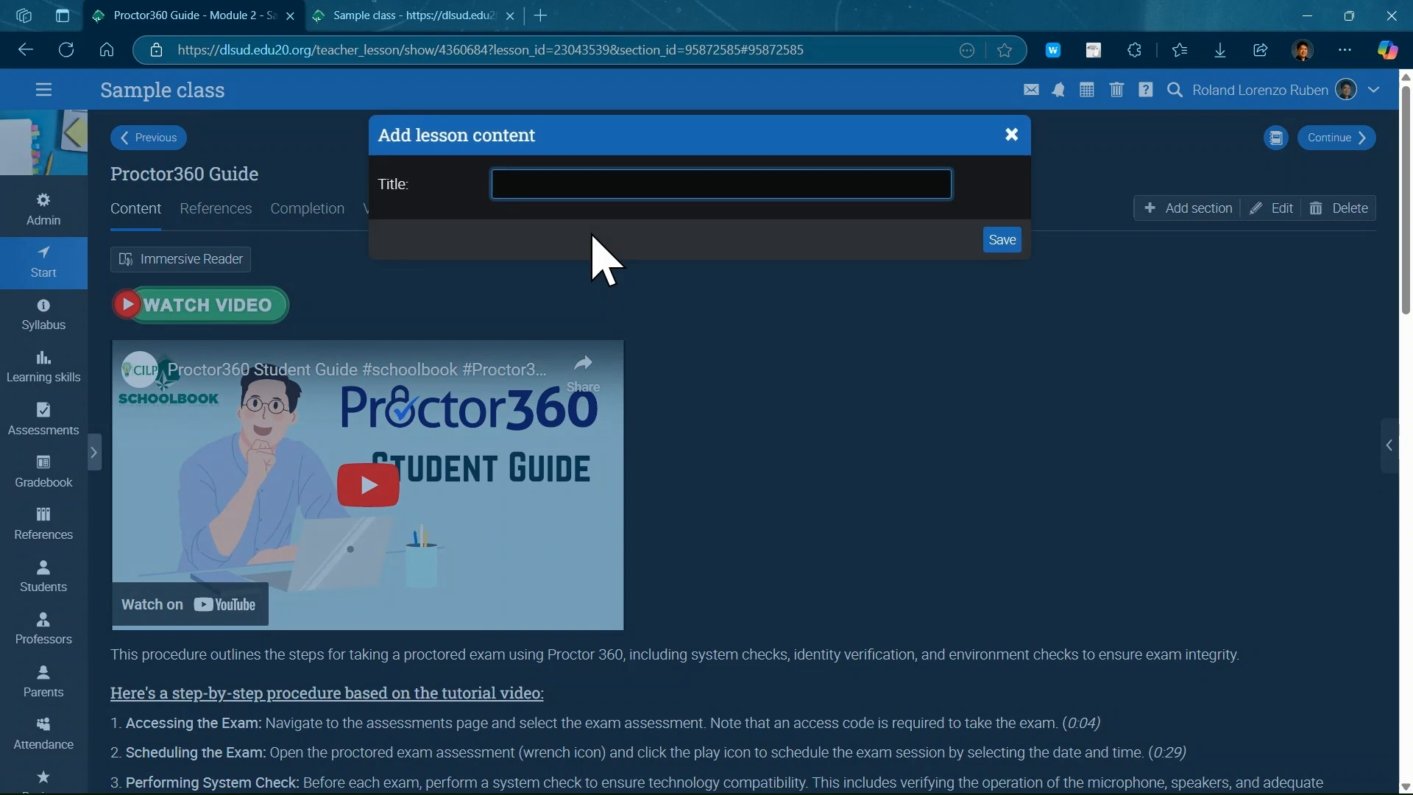
pyautogui.write('H')
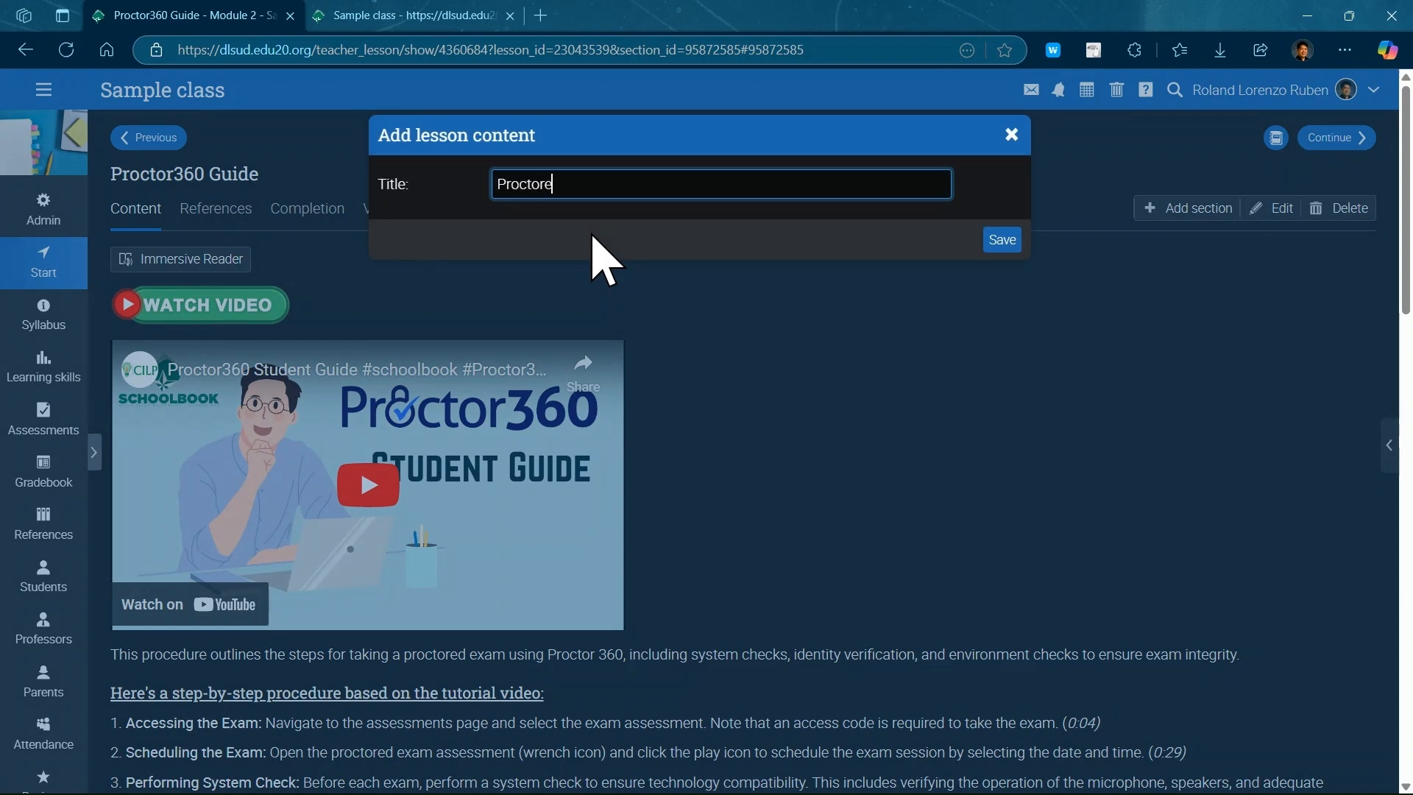
pyautogui.write('roctored Exam House Ru')
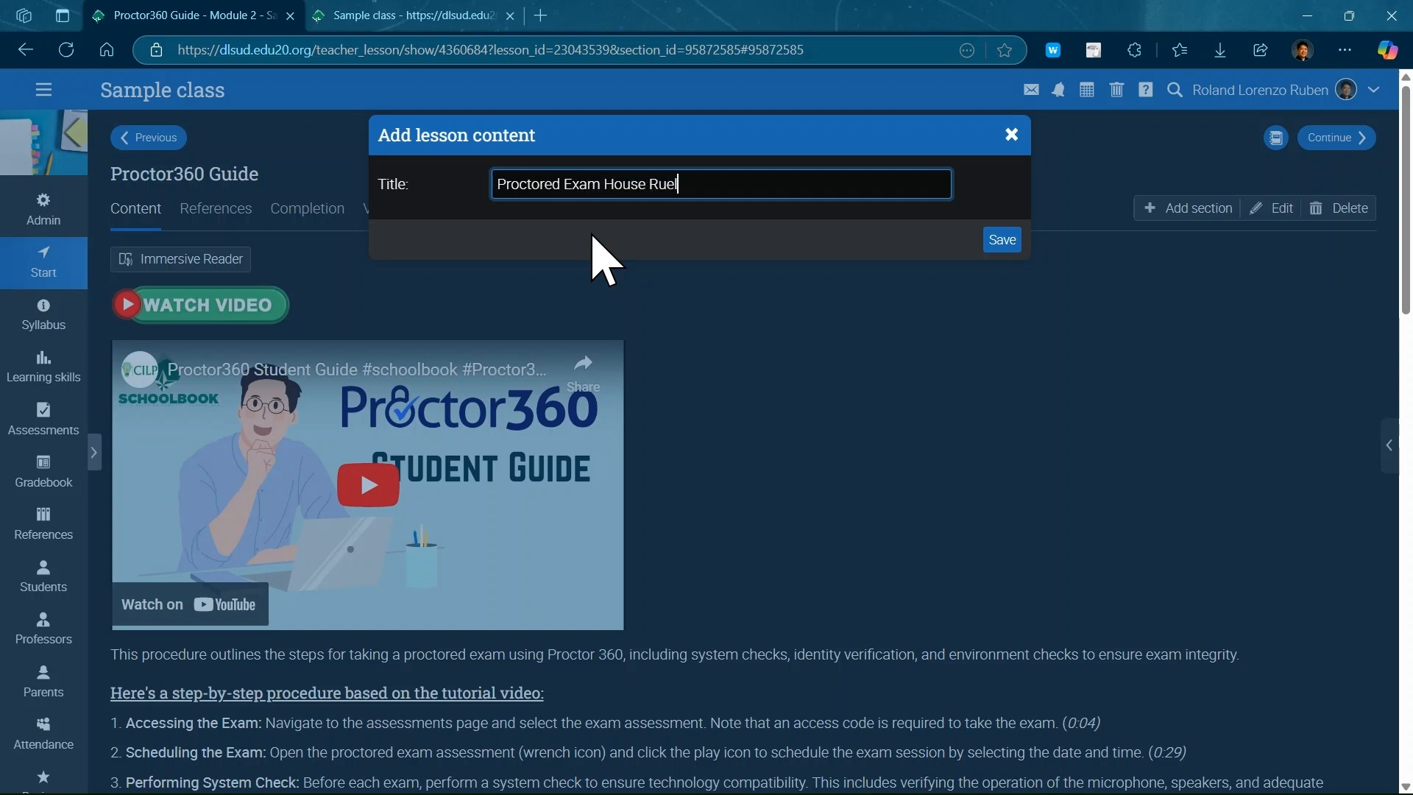
pyautogui.write('les')
pyautogui.click(1002, 241)
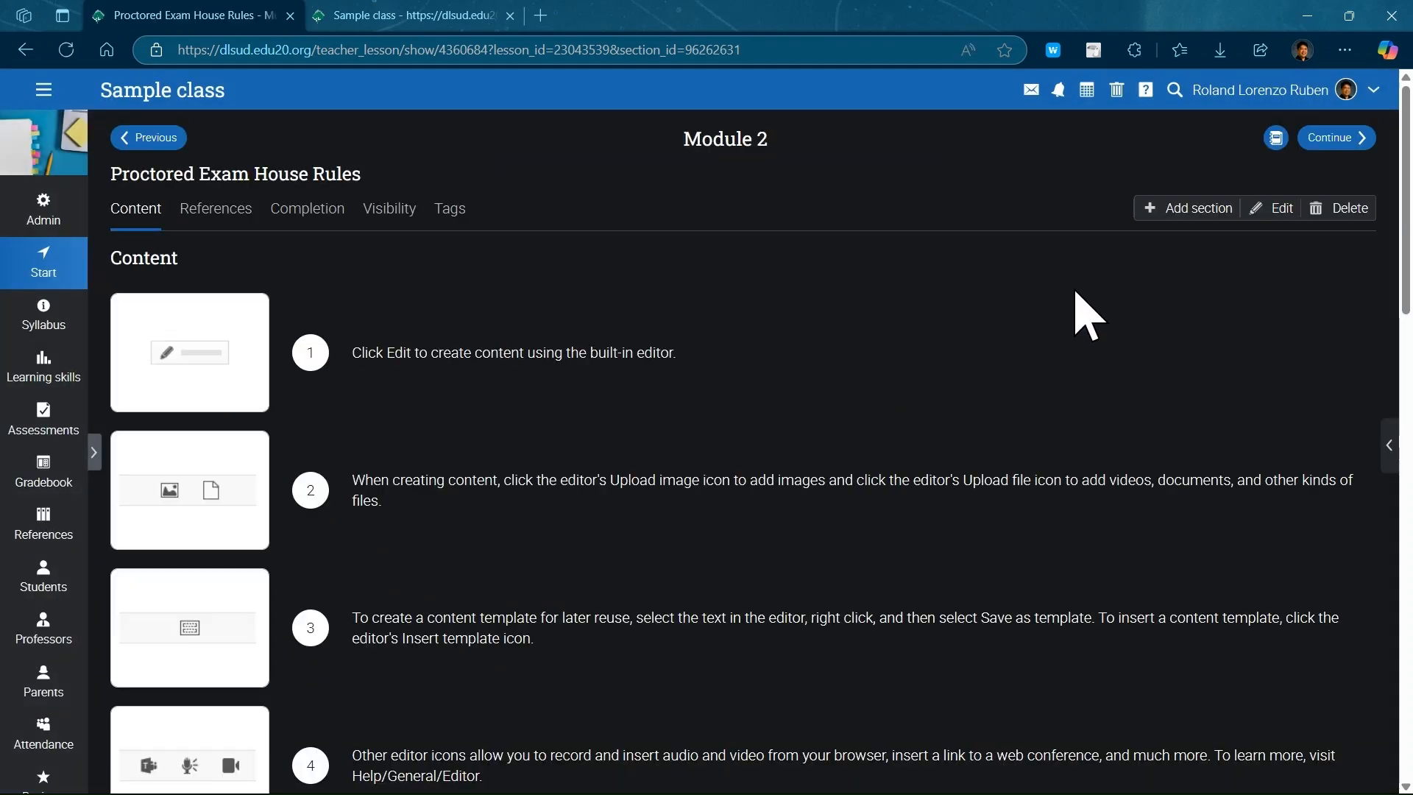
# Step: Insert the "Proctor360: House Rules in taking a proctored exam" template into the Proctored Exam House Rules section's content
pyautogui.click(1268, 212)
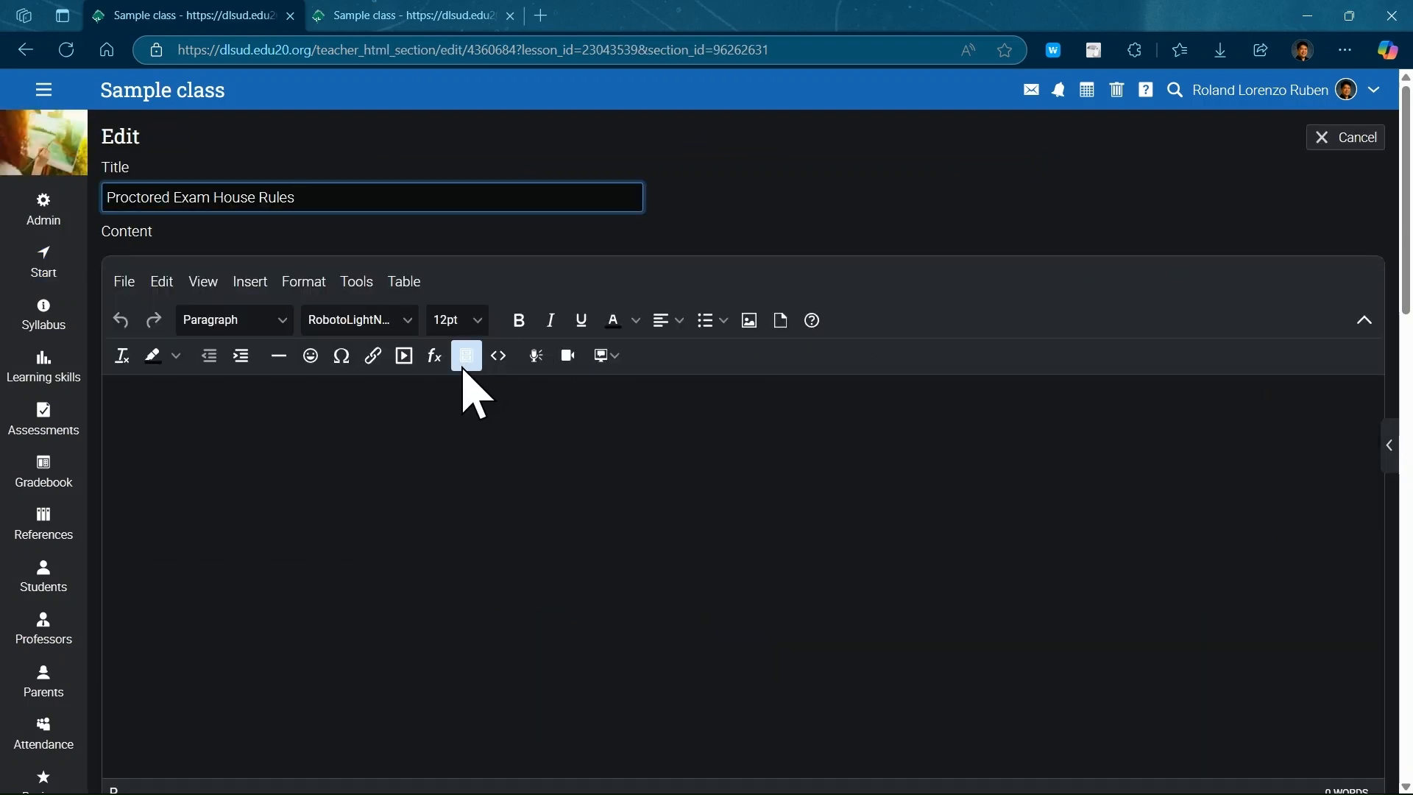
pyautogui.click(465, 366)
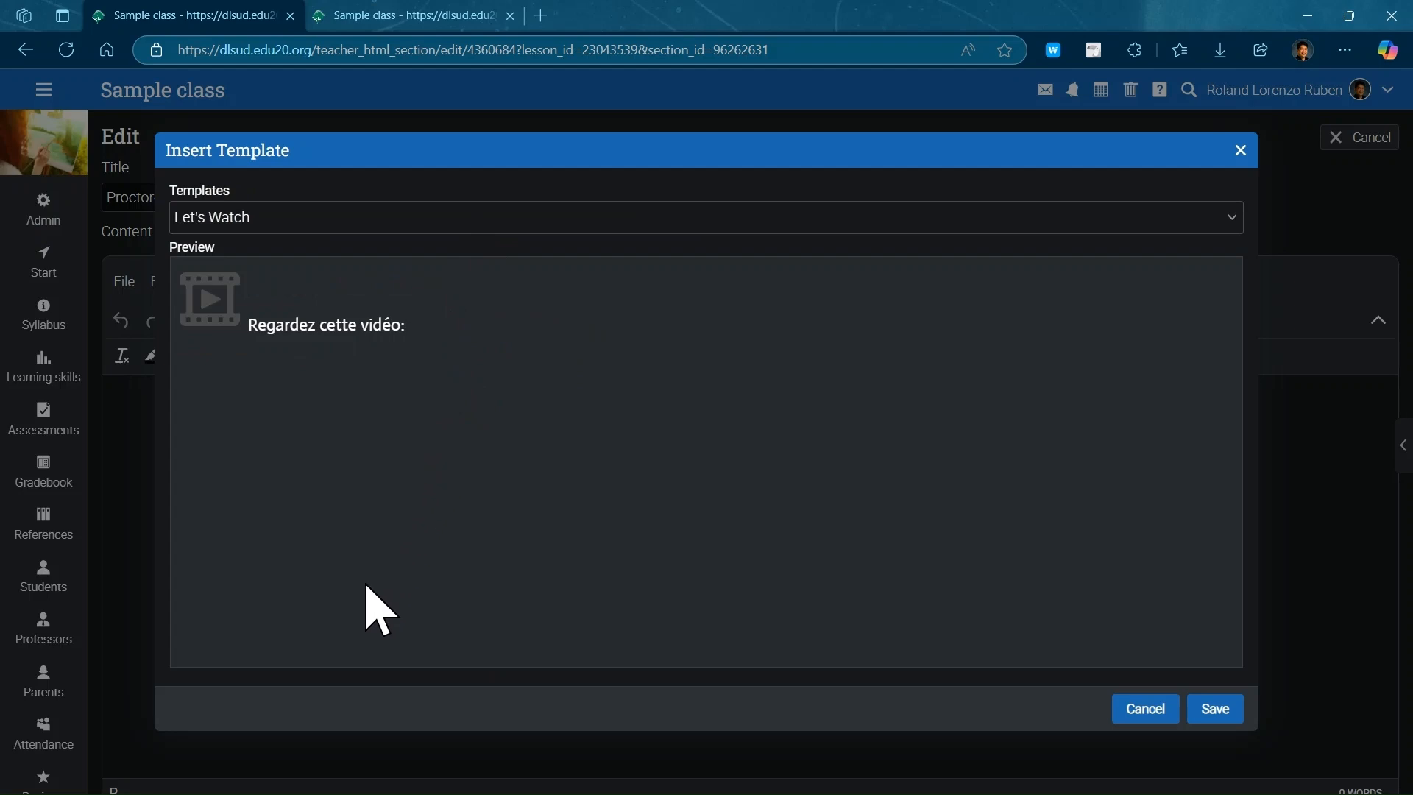
pyautogui.click(310, 695)
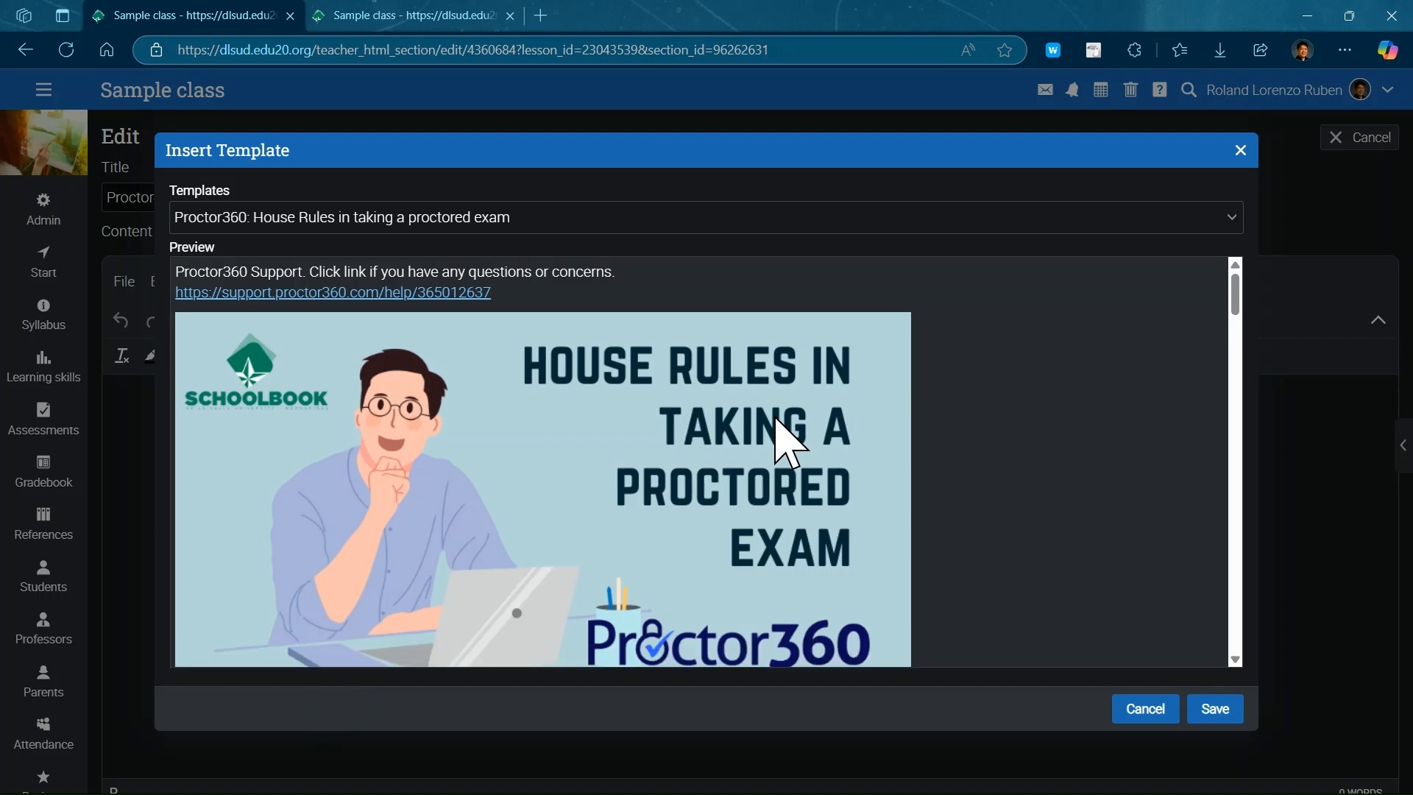
pyautogui.click(1216, 709)
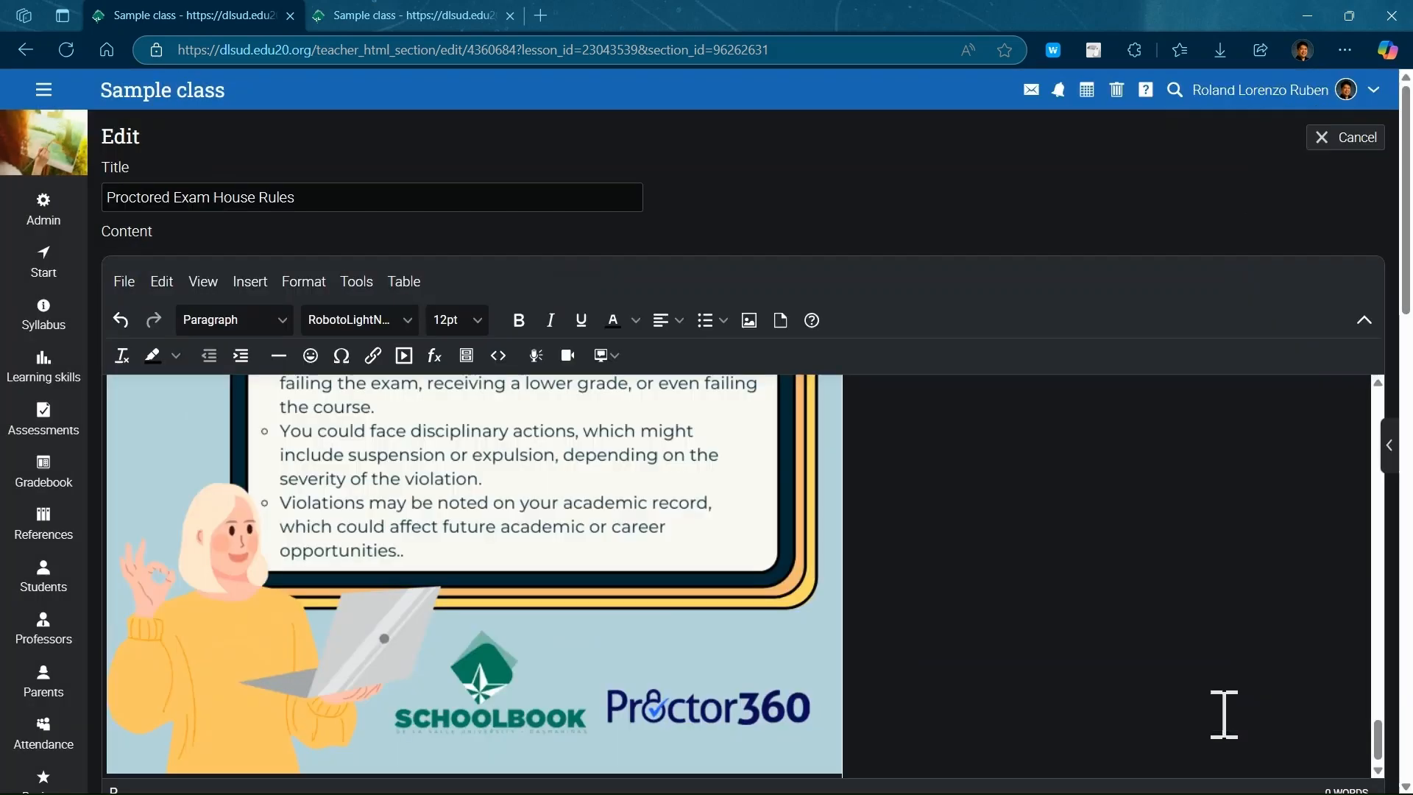
pyautogui.scroll(-1, 1048, 637)
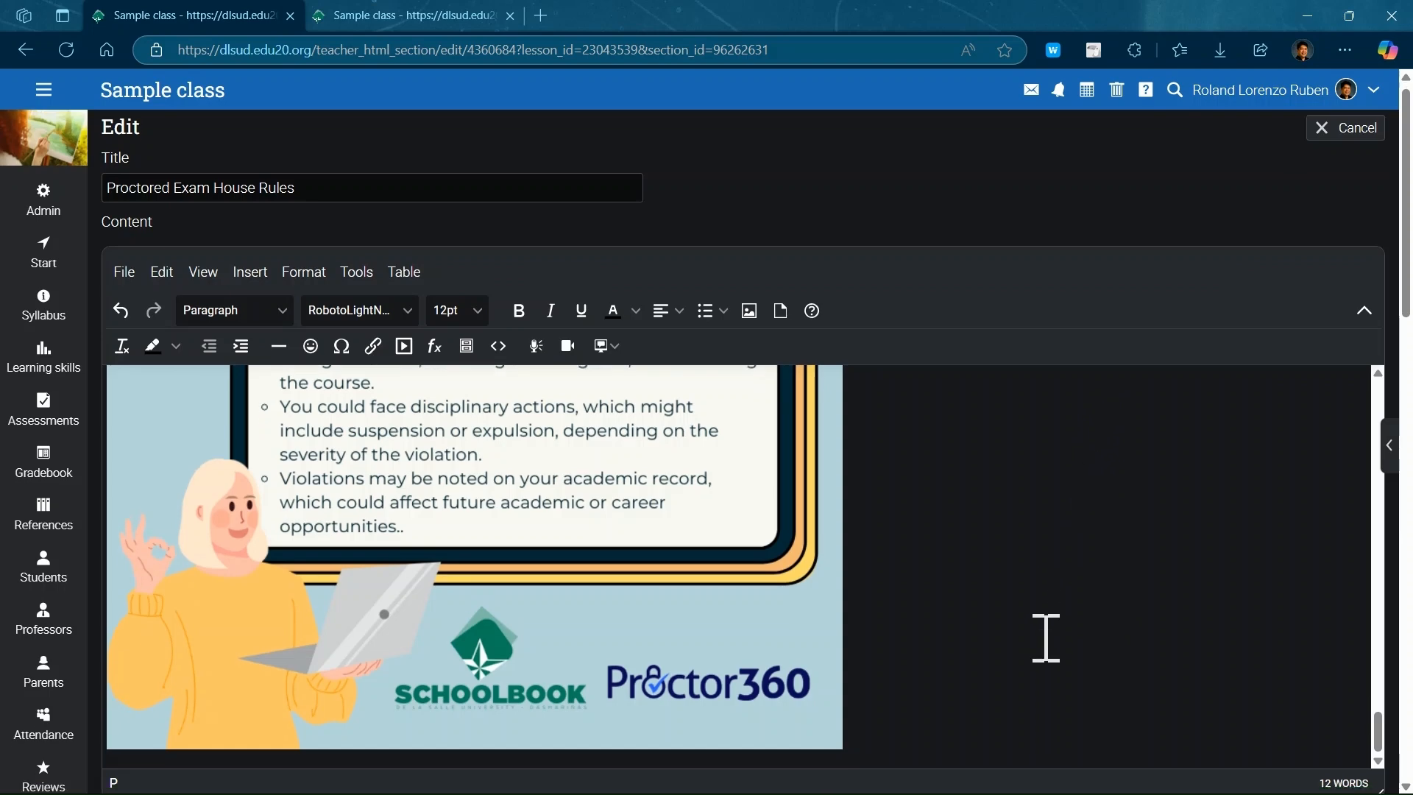
pyautogui.scroll(-3, 1018, 294)
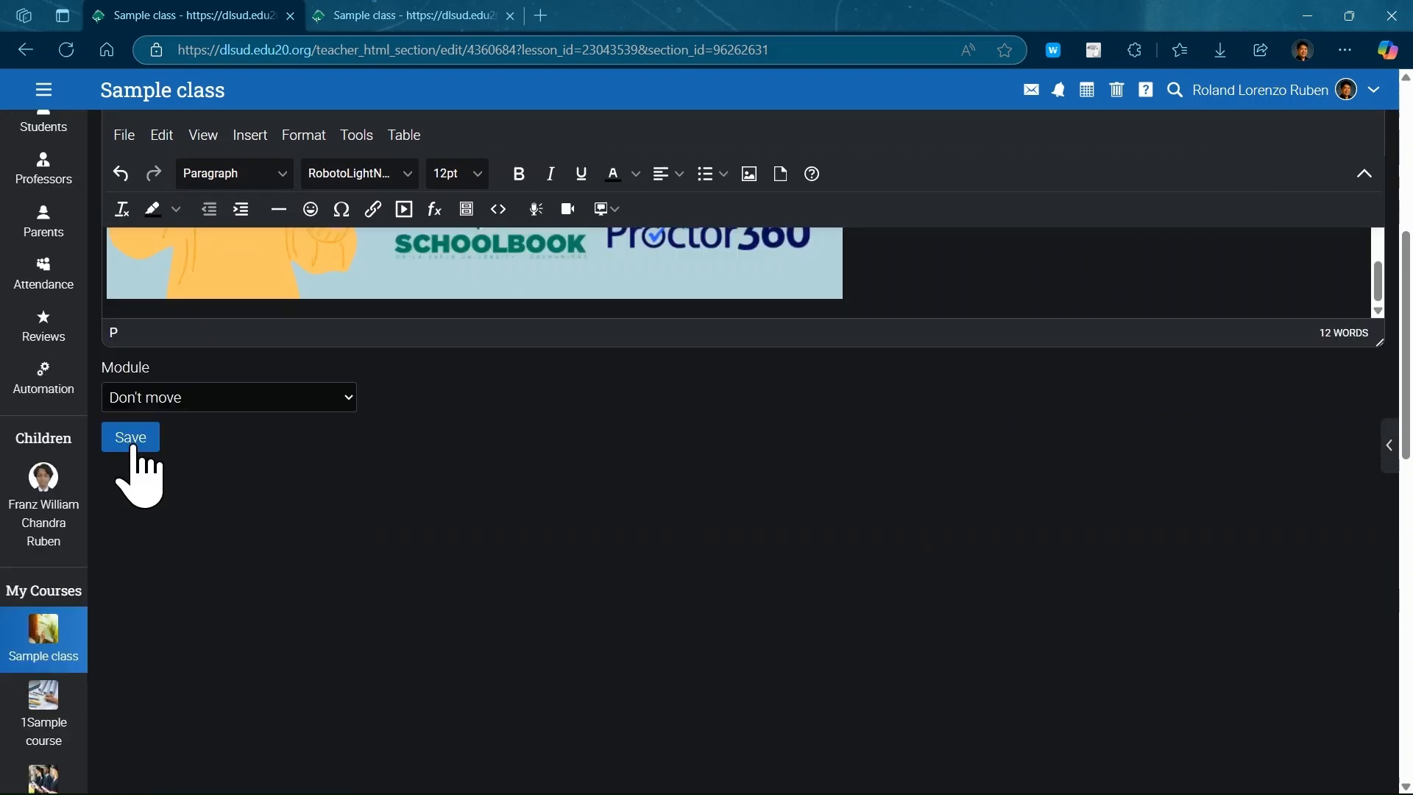